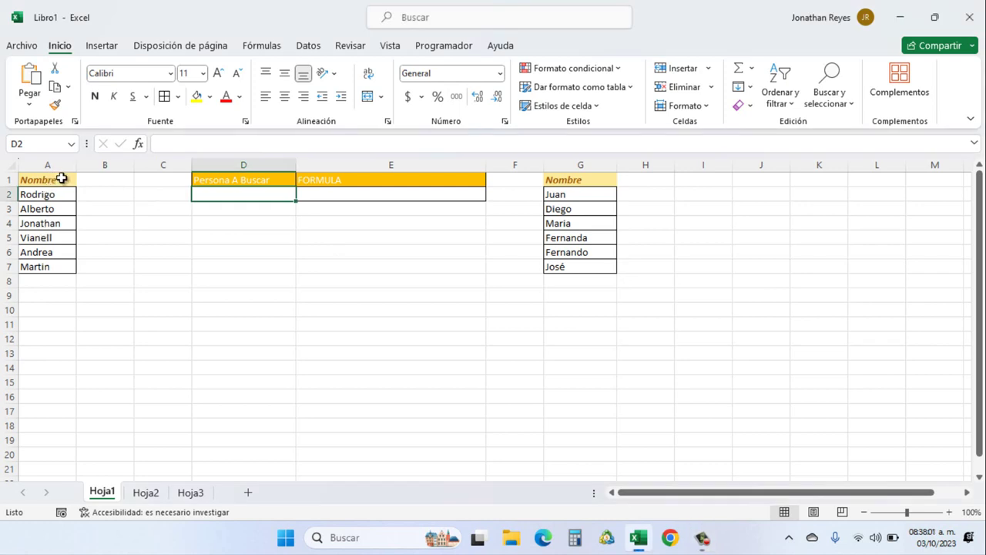
Review the name lists in columns A and G of Hoja1, then on Hoja2 and Hoja3, returning to Hoja1.
drag(62, 179, 50, 296)
mouse_move(599, 184)
mouse_down()
mouse_move(576, 271)
mouse_move(577, 313)
mouse_up()
click(665, 293)
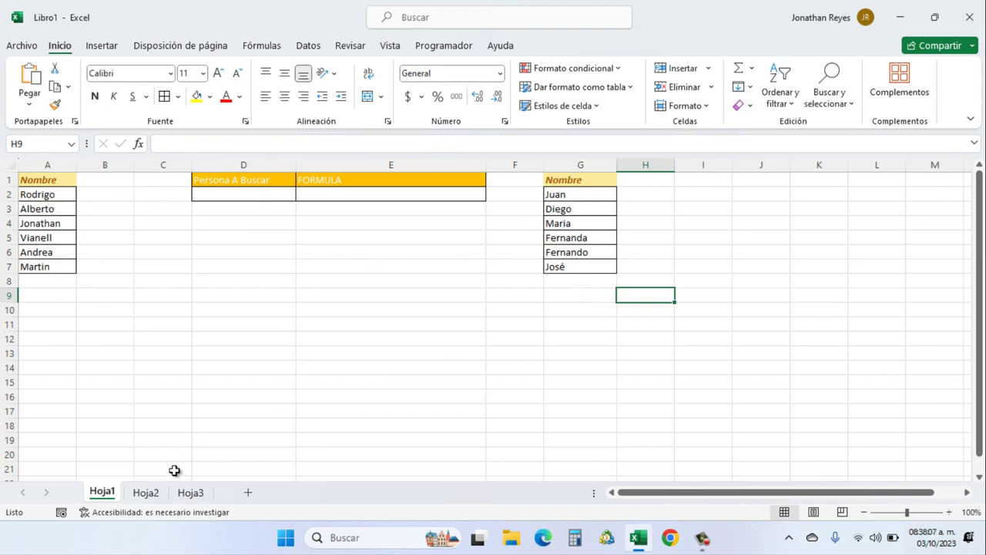
click(150, 499)
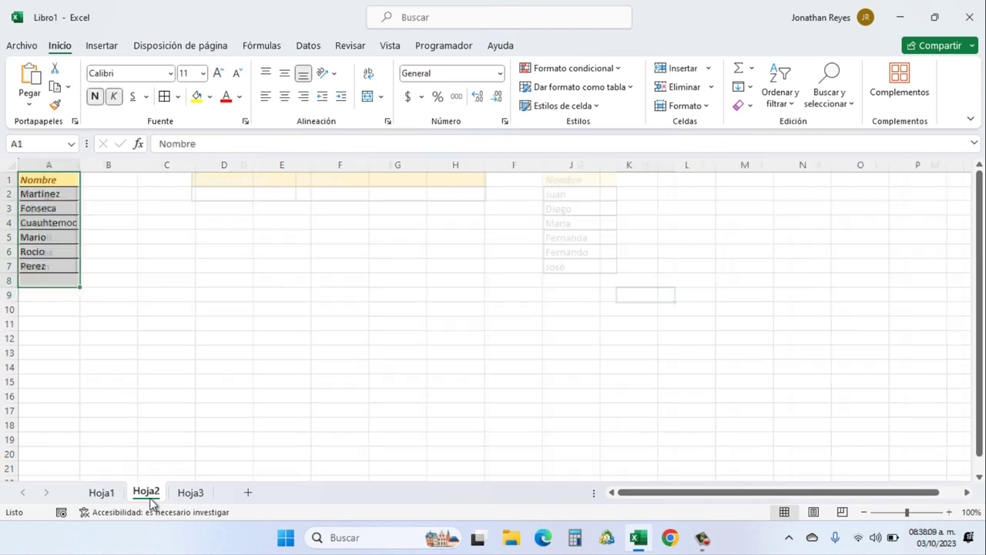
click(187, 398)
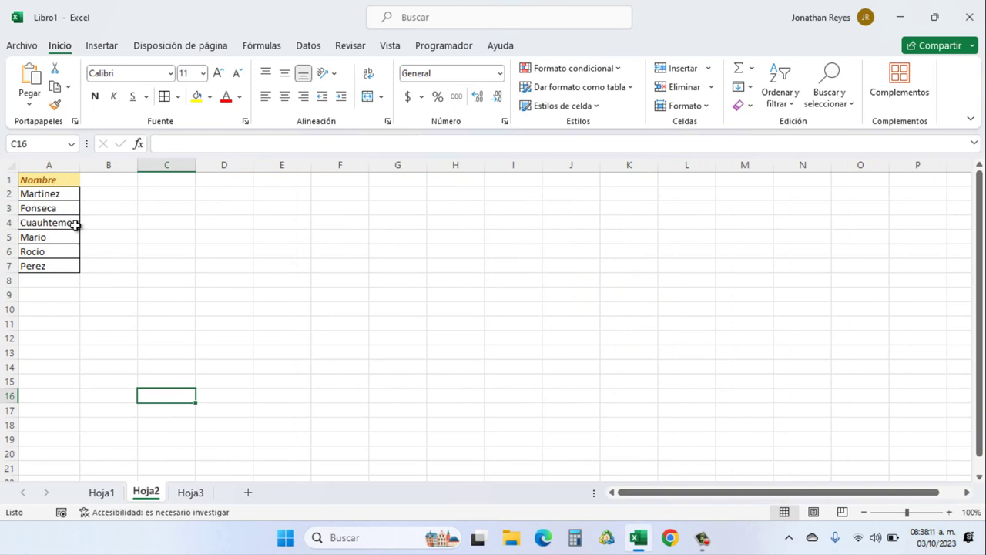
drag(47, 178, 44, 319)
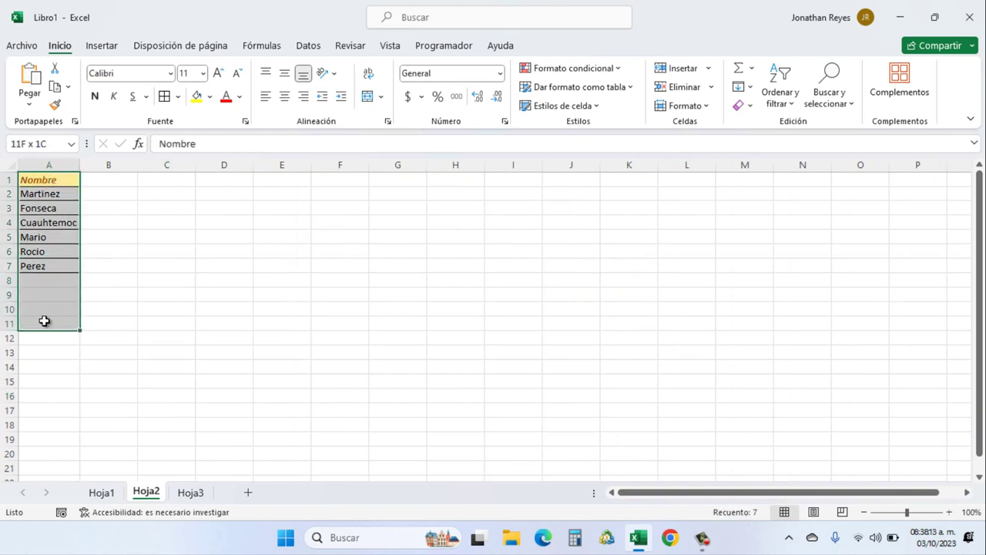
click(199, 309)
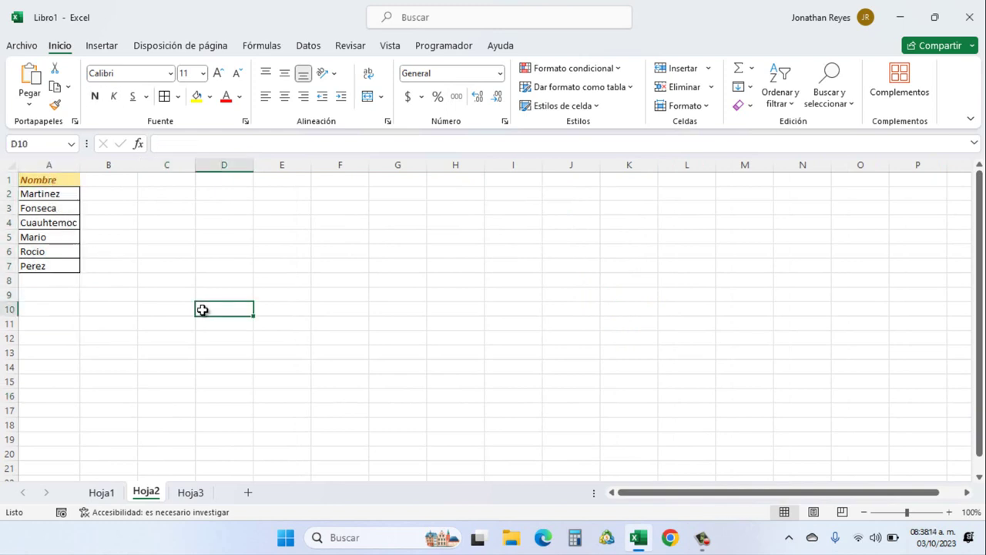
click(189, 491)
click(208, 382)
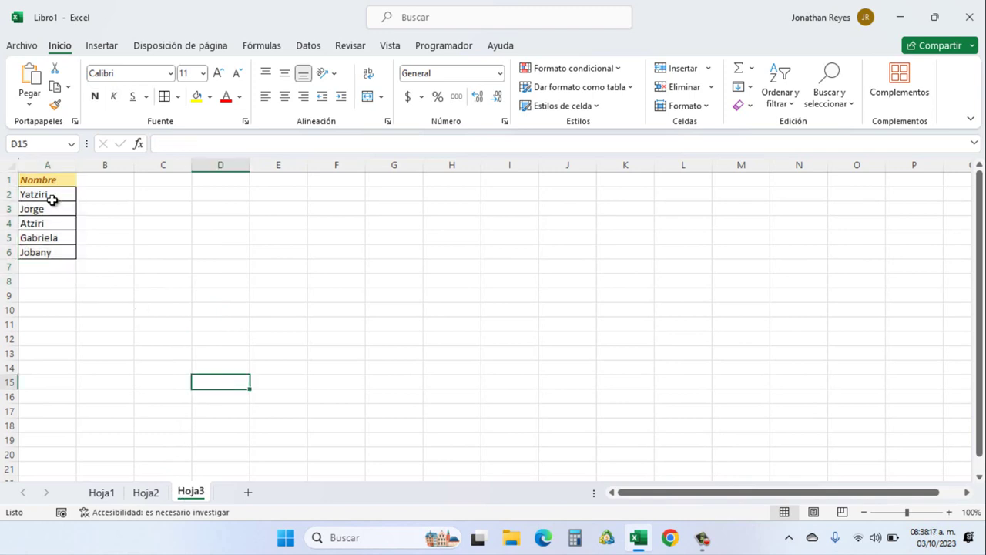
drag(44, 183, 56, 269)
click(277, 293)
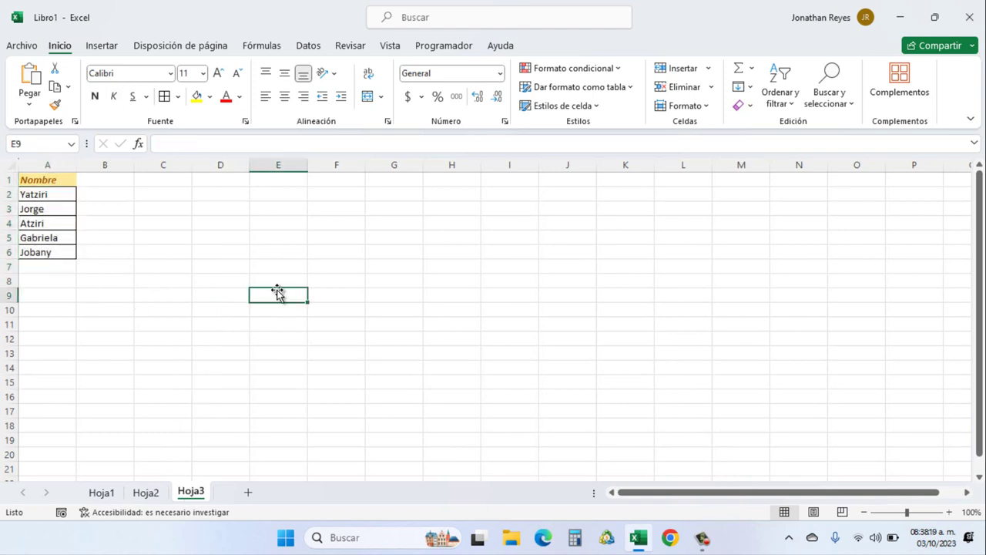
click(108, 494)
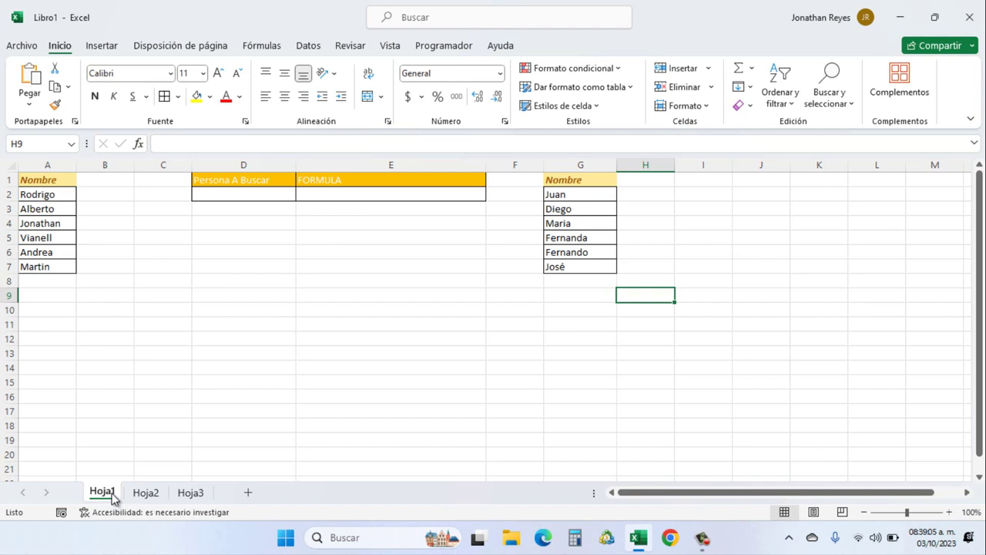
Enter Andrea in D2 as the name to search.
click(267, 199)
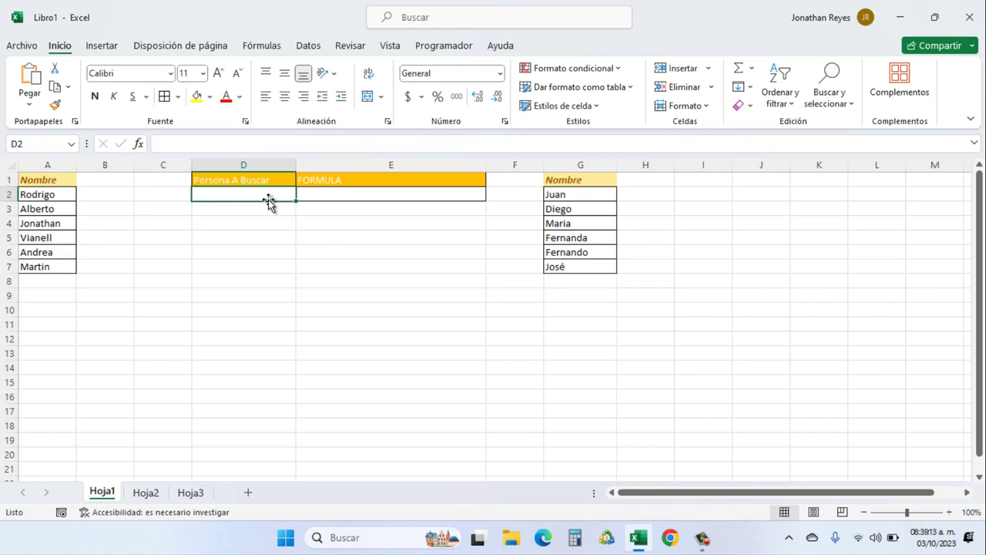
text(J)
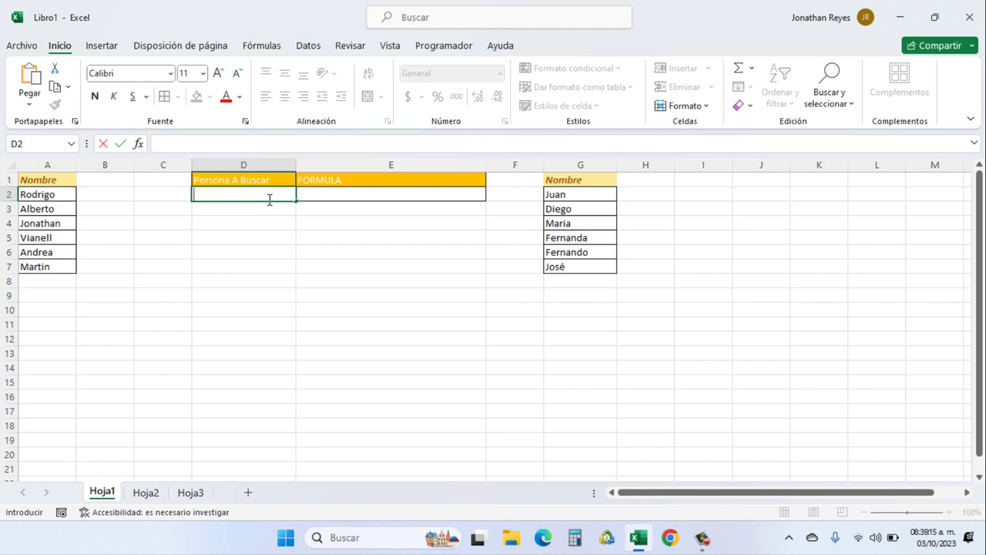
text(Andrea)
key(ctrl+Return)
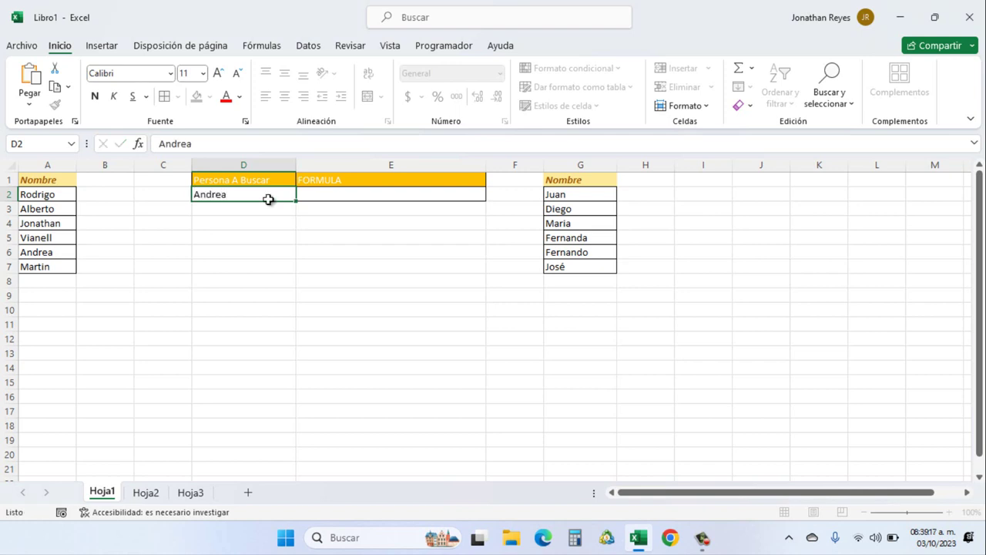
key(Tab)
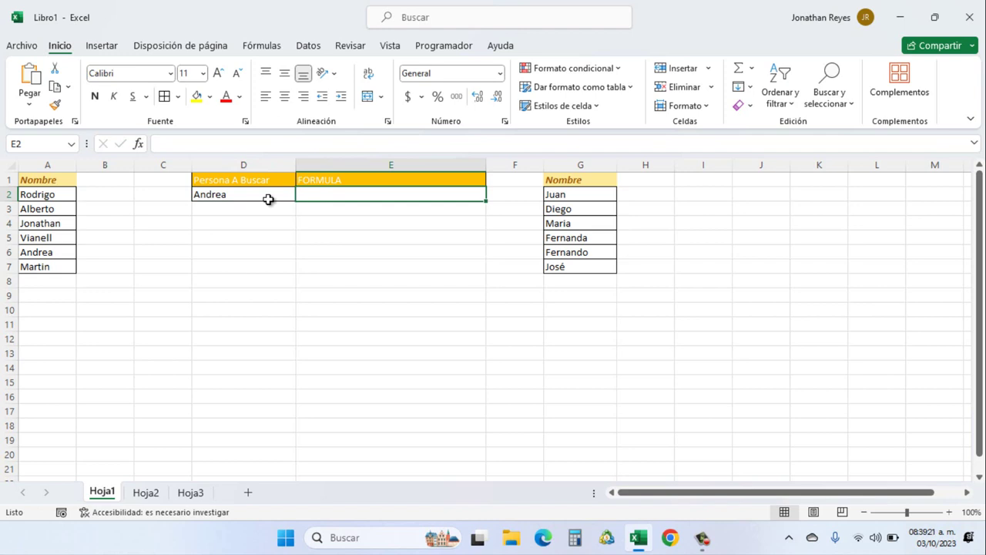
Start a BUSCARV in E2 looking up D2 in the range A1:A7.
text(=)
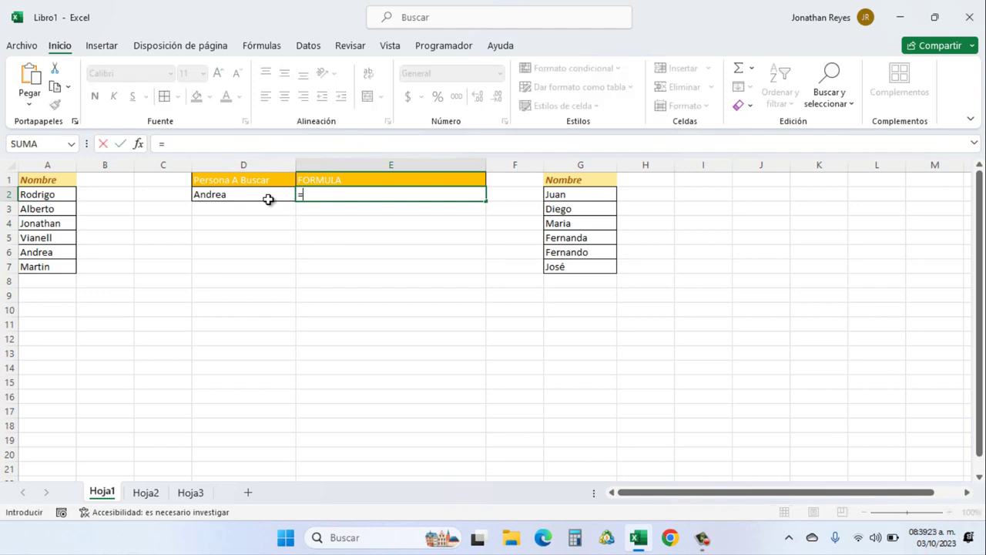
text(buscar)
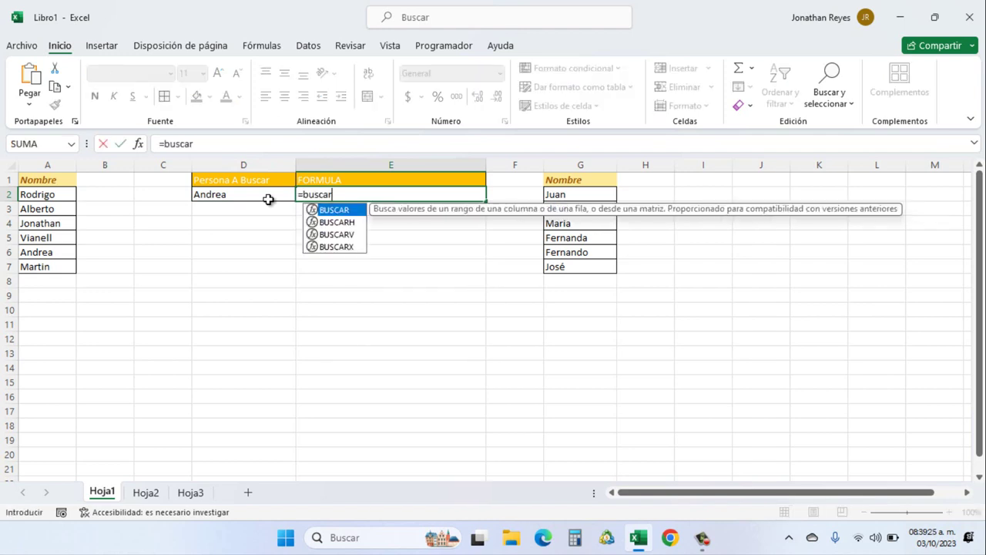
key(Down)
key(Down)
key(Tab)
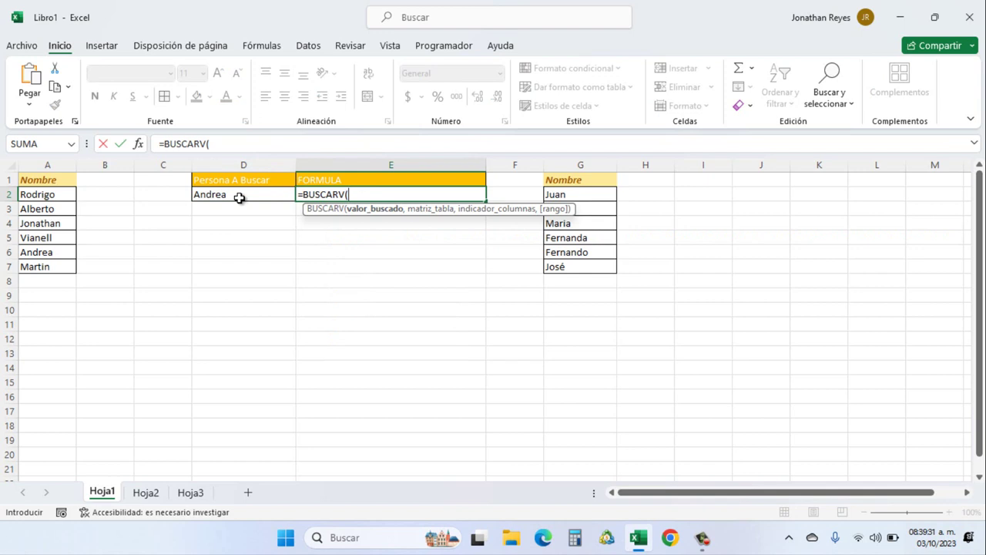
click(240, 198)
text(,)
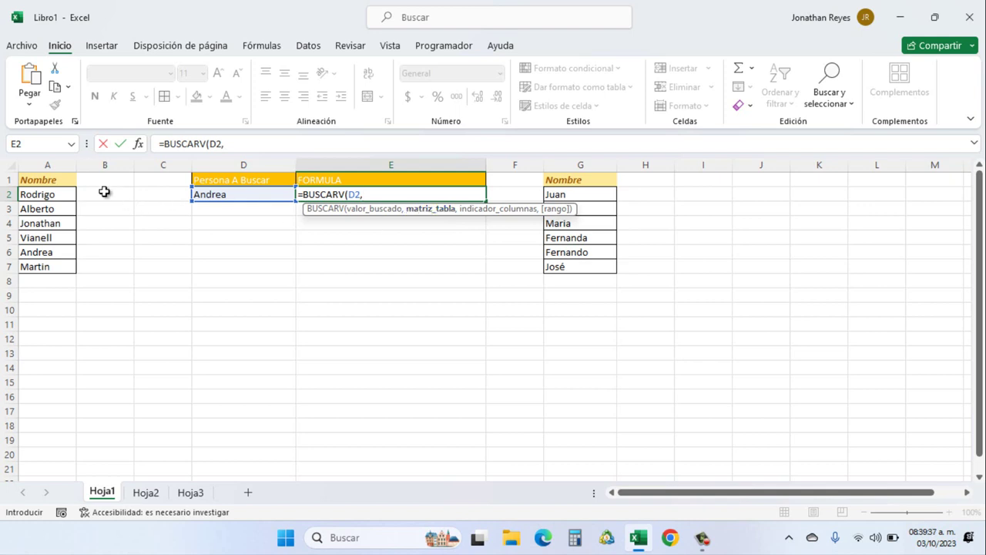
click(57, 180)
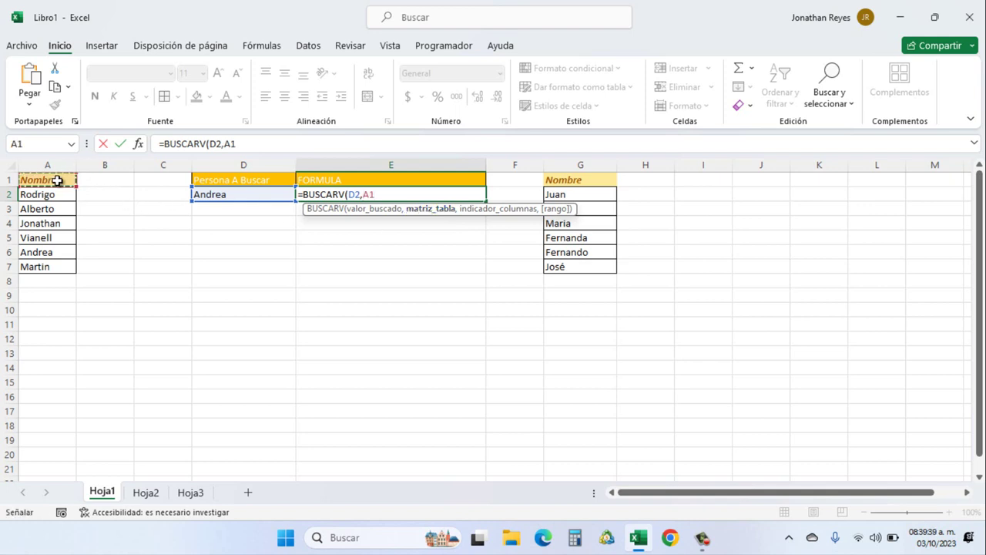
key(ctrl+shift+Down)
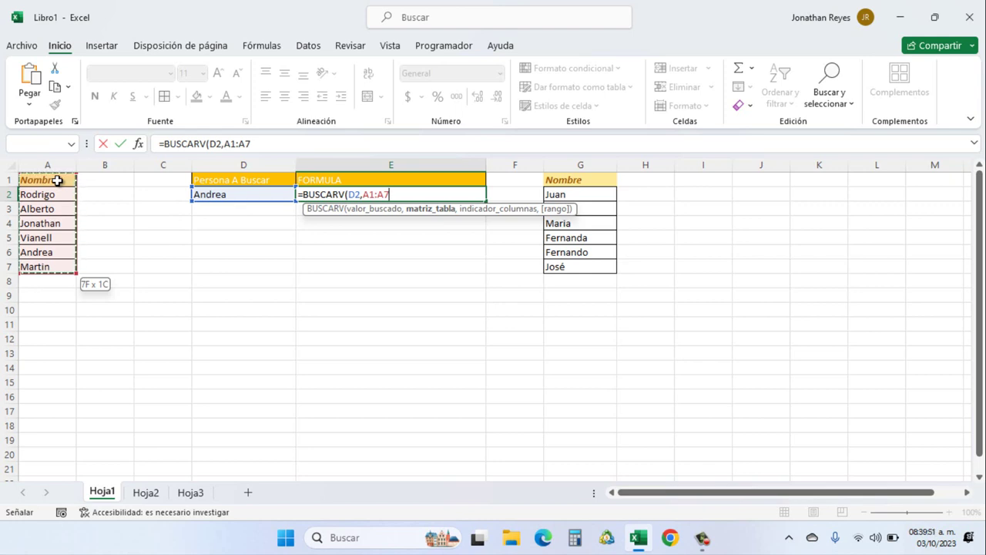
Finish =BUSCARV(D2,A1:A7,1,0) with column 1 and exact match 0, returning Andrea.
text(,)
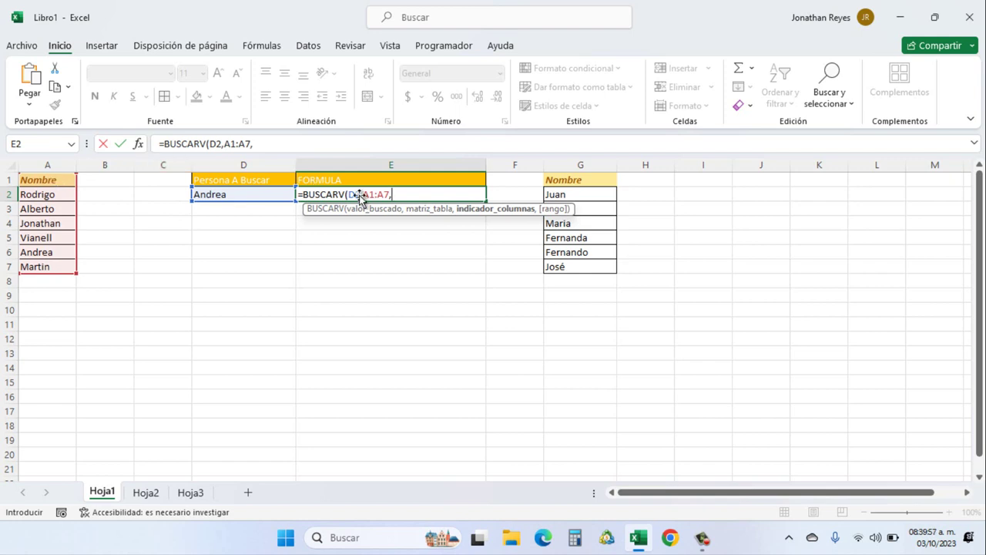
drag(363, 195, 384, 195)
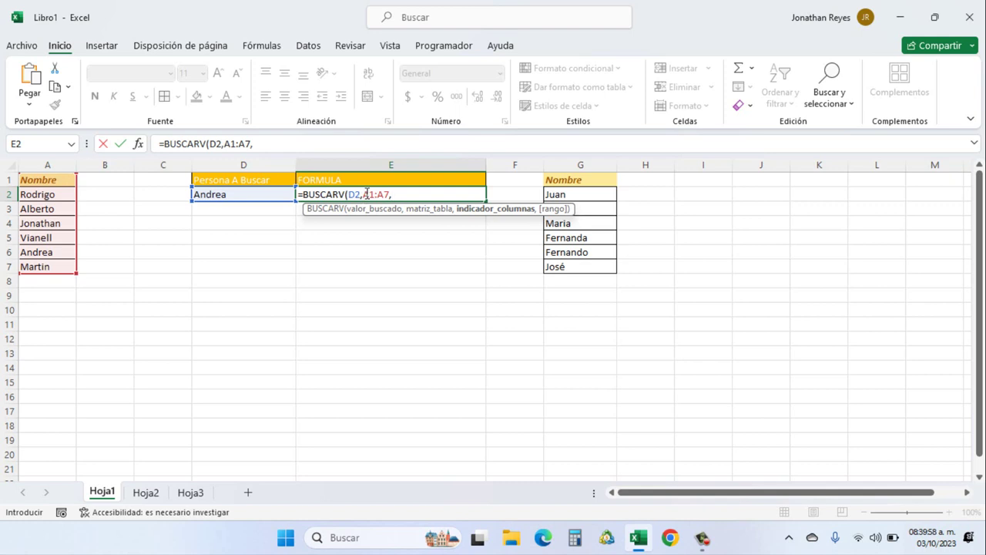
click(398, 195)
text(1)
text(,)
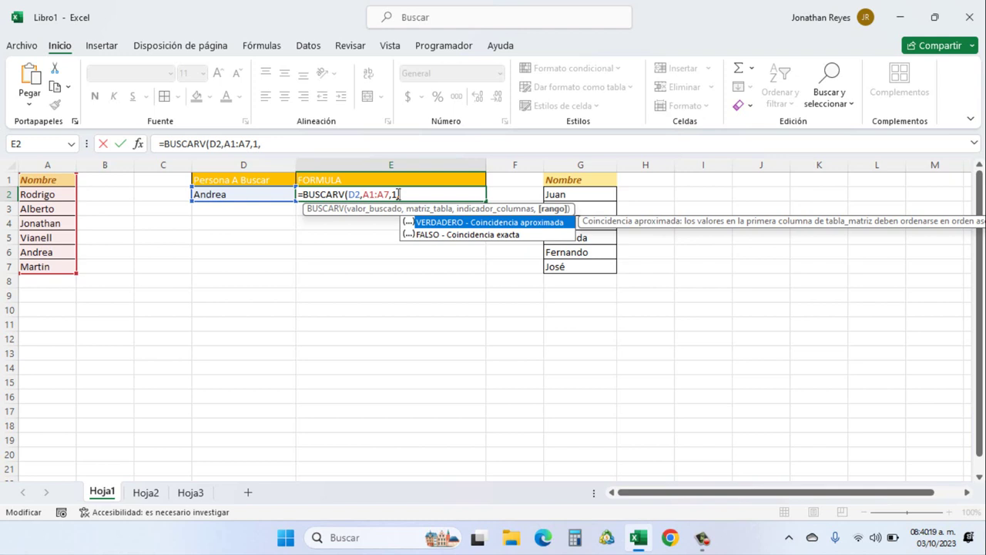
text(0)
text())
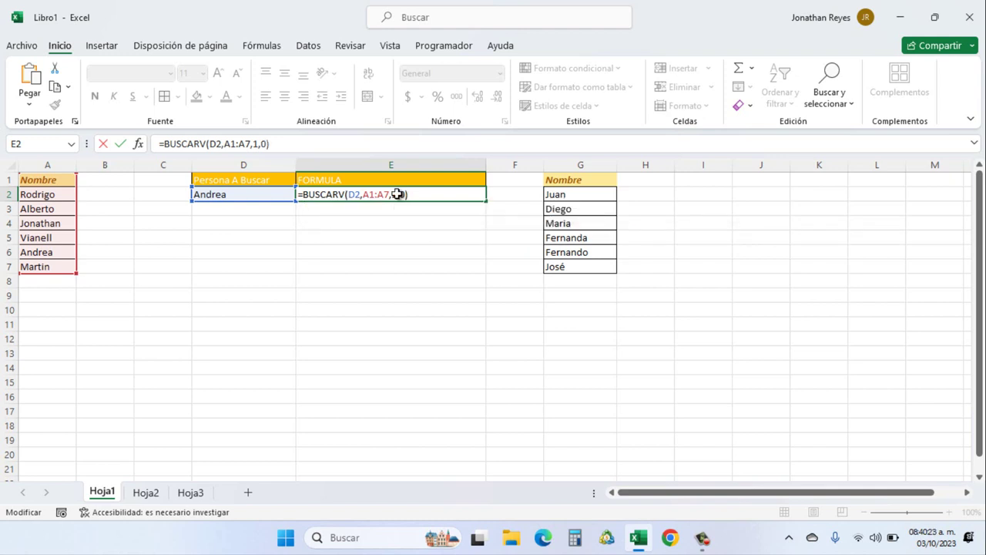
key(Return)
click(235, 194)
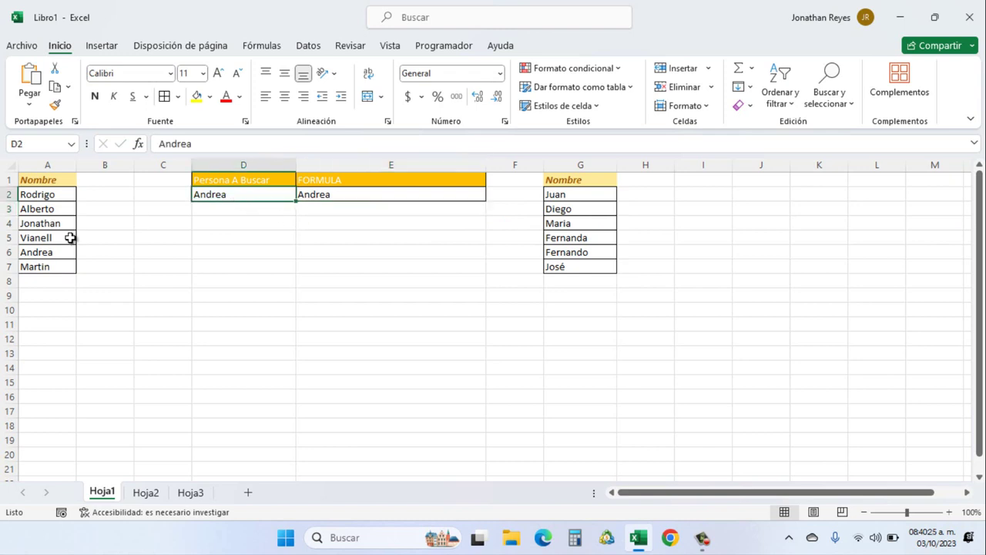
Review Andrea in D2, the E2 lookup formula and the name lists in columns A and G.
click(42, 253)
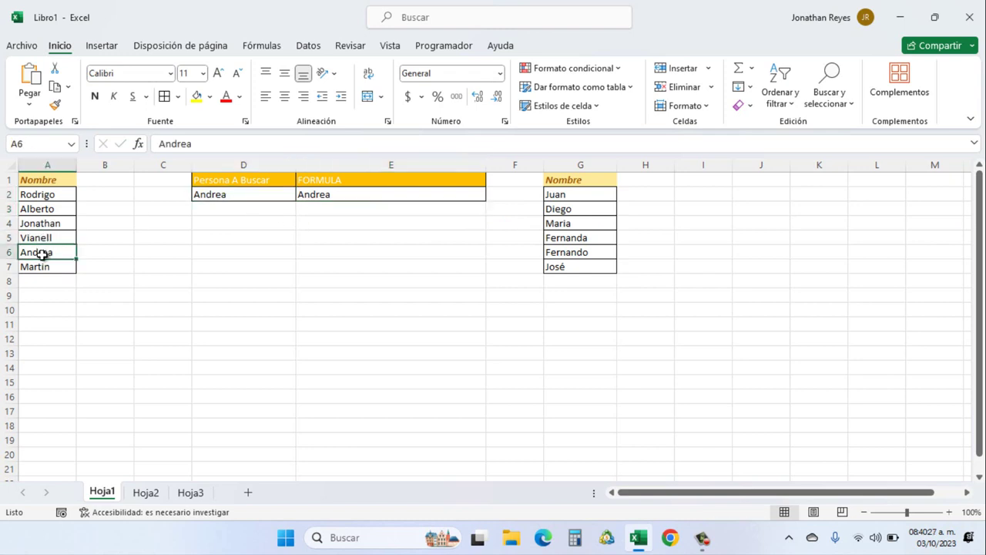
click(243, 196)
double_click(244, 196)
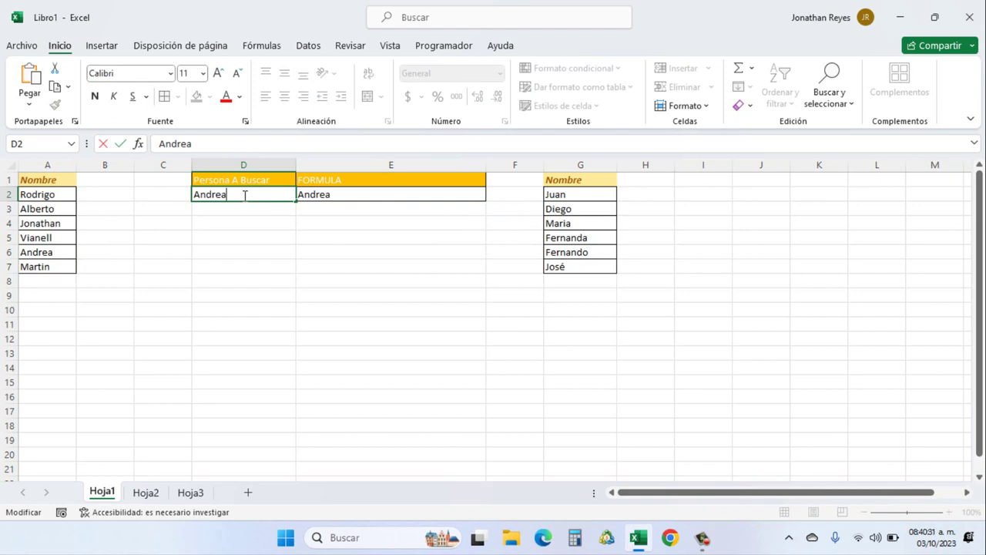
key(Return)
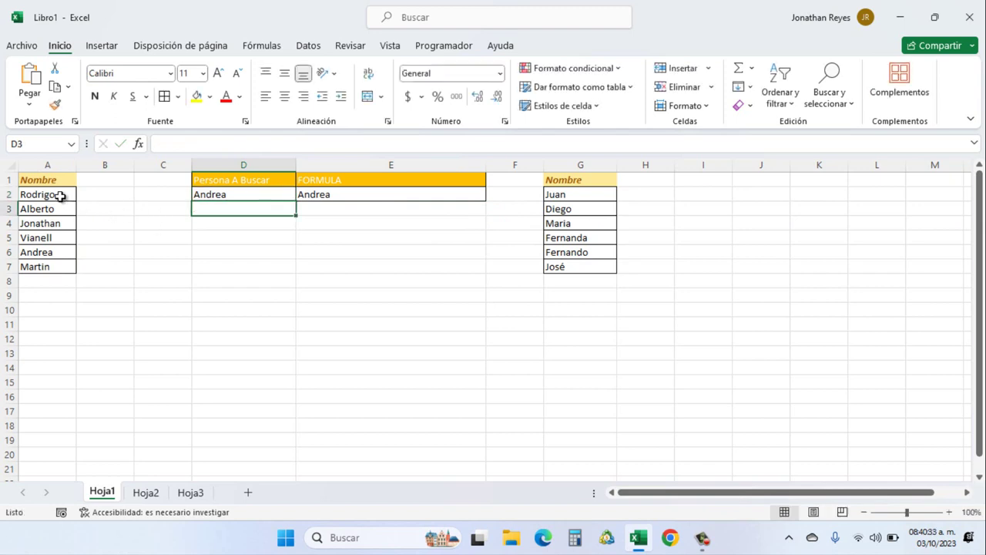
drag(47, 182, 40, 267)
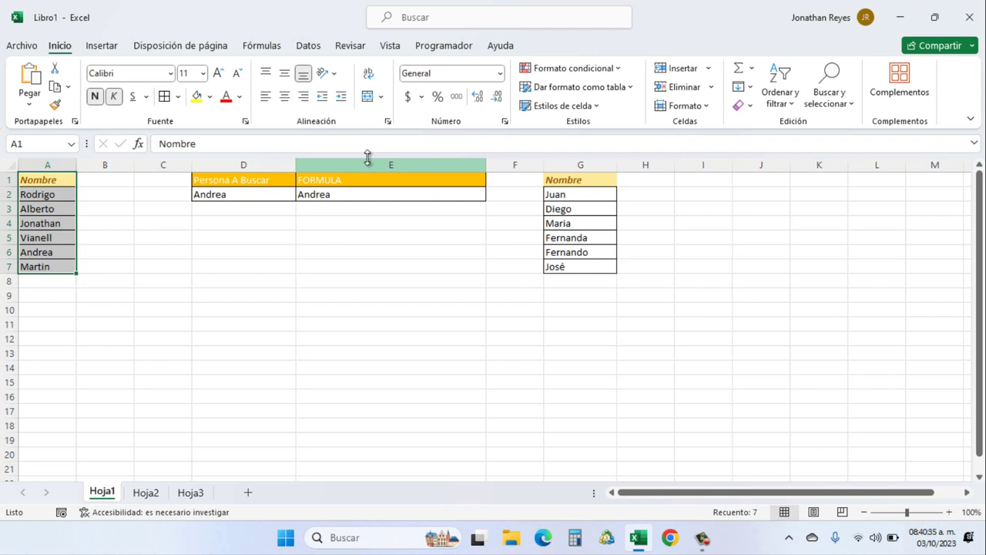
double_click(341, 194)
key(Return)
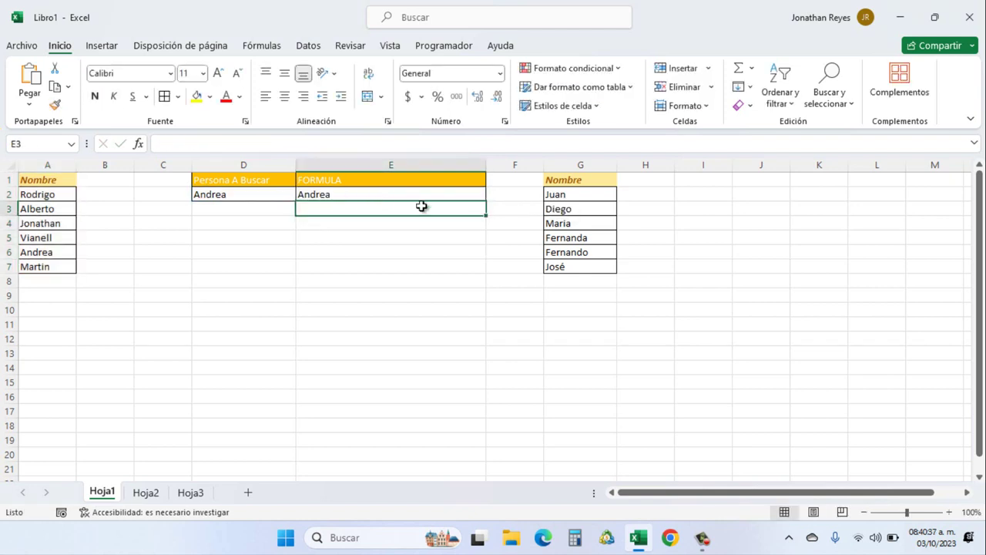
click(574, 206)
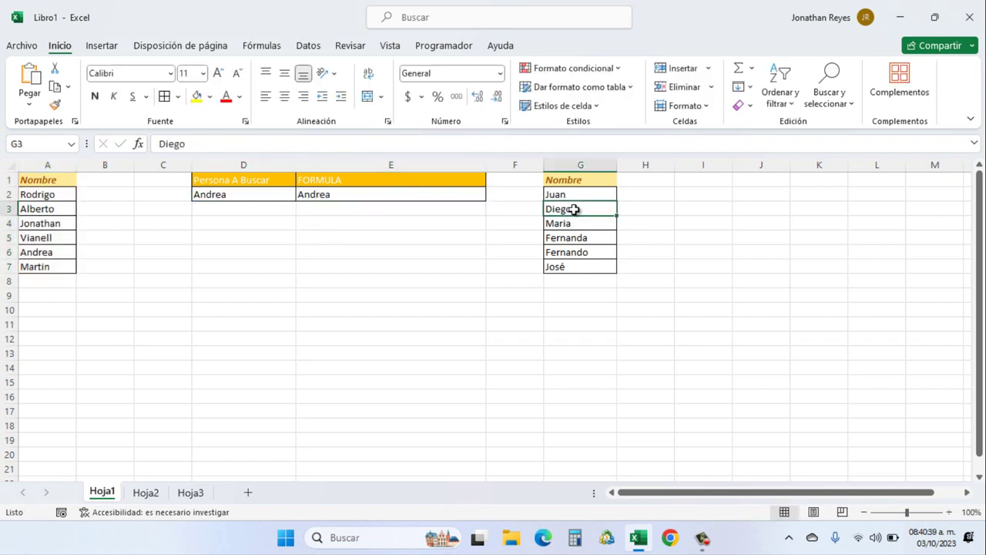
click(562, 238)
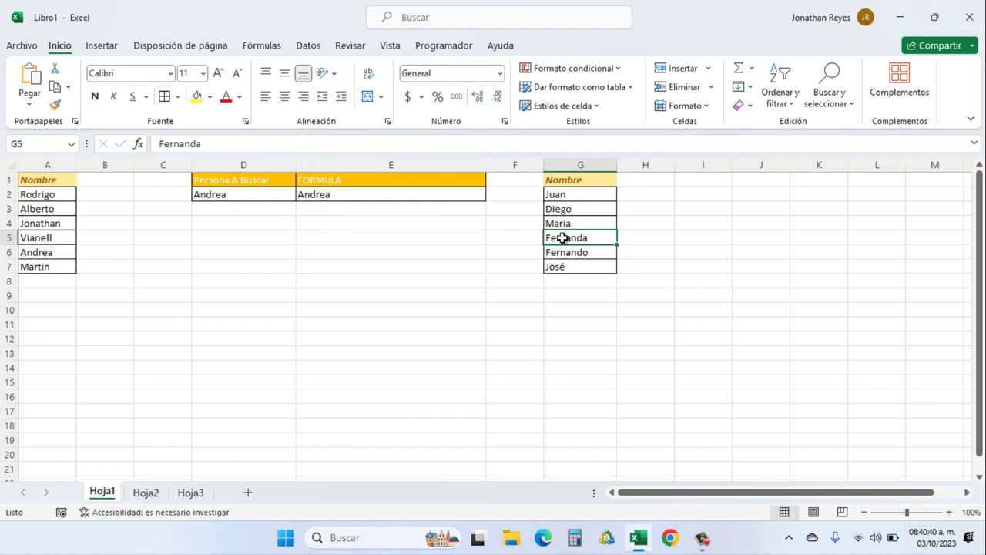
Replace the search name in D2 with Diego.
double_click(251, 195)
double_click(251, 194)
text(D)
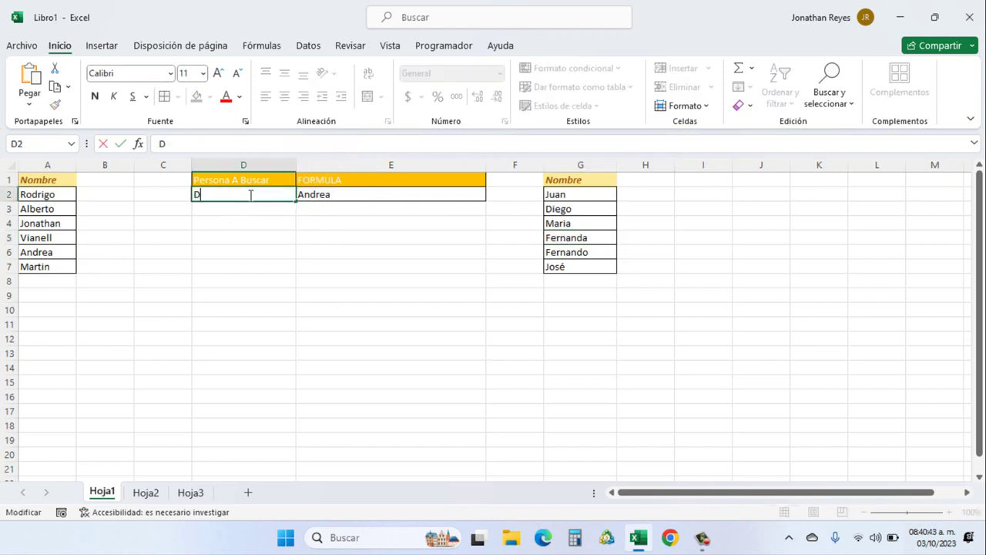
text(iego)
key(Return)
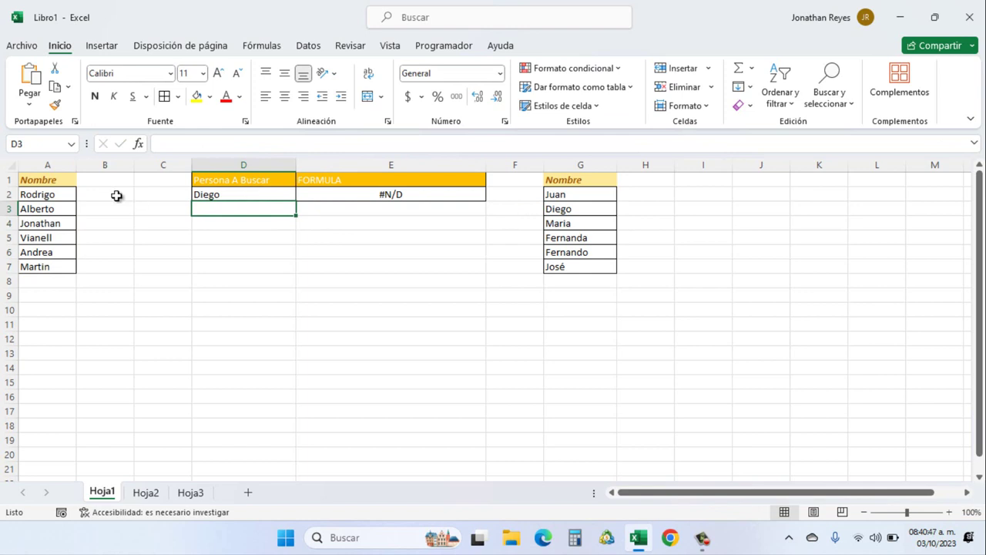
Compare the A1:A7 and G1:G7 lists with E2's formula ranges, now showing #N/D.
drag(50, 182, 42, 266)
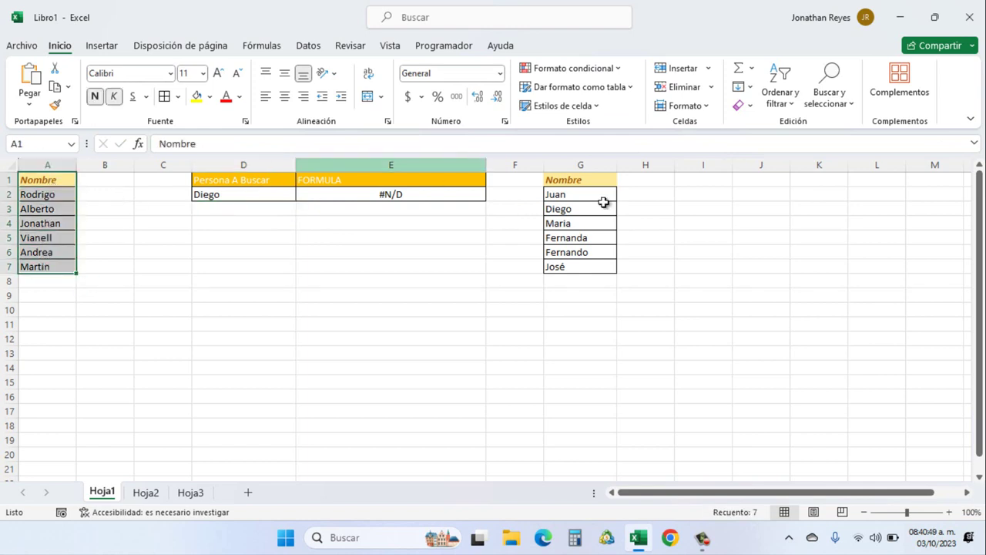
drag(594, 180, 581, 260)
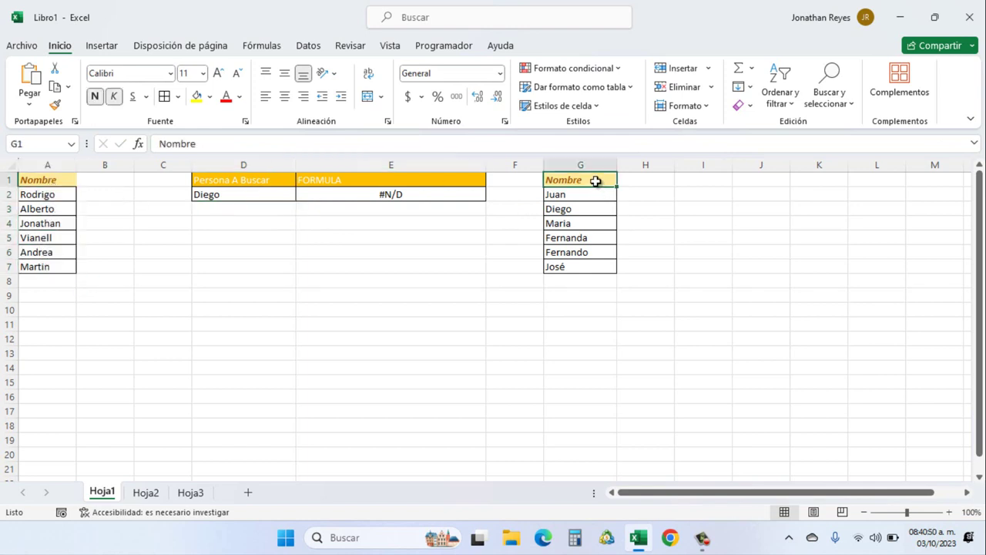
double_click(265, 194)
double_click(360, 195)
double_click(361, 195)
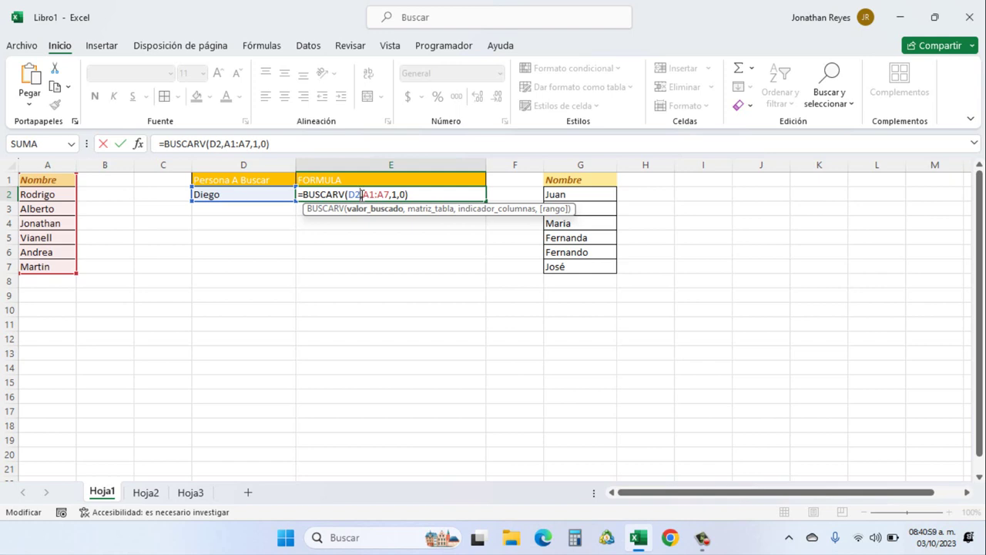
Leave E2's BUSCARV unchanged at #N/D and select Diego in D2 for replacement.
key(Return)
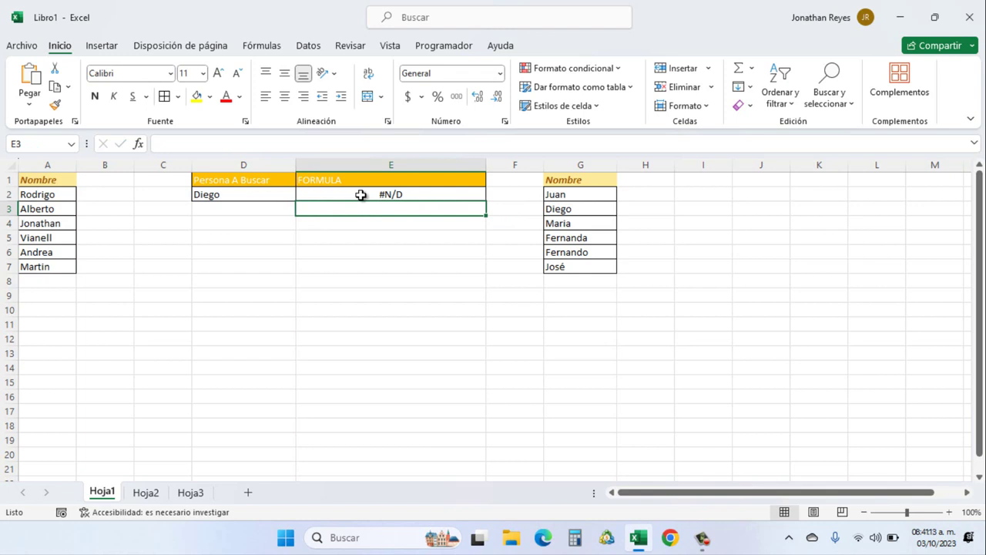
double_click(361, 195)
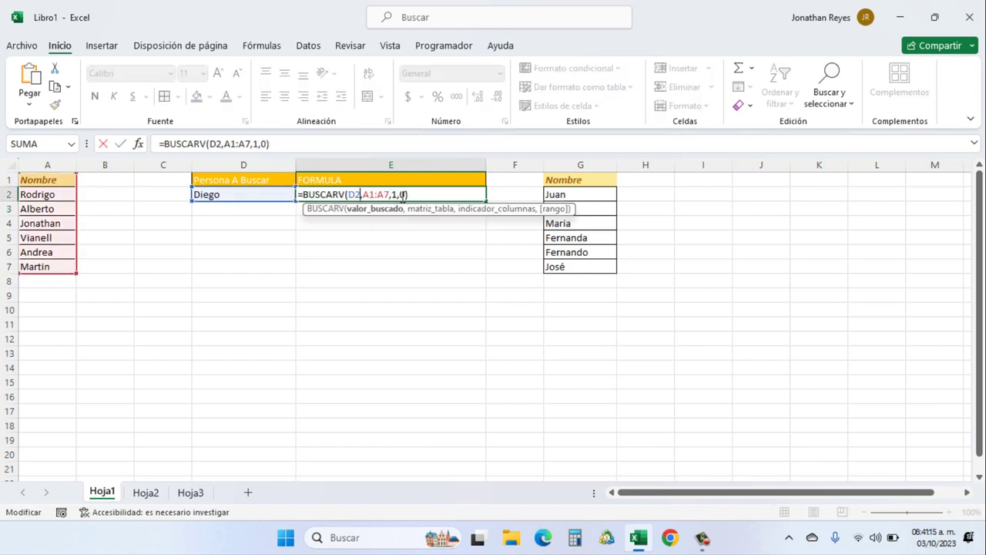
key(Return)
click(243, 194)
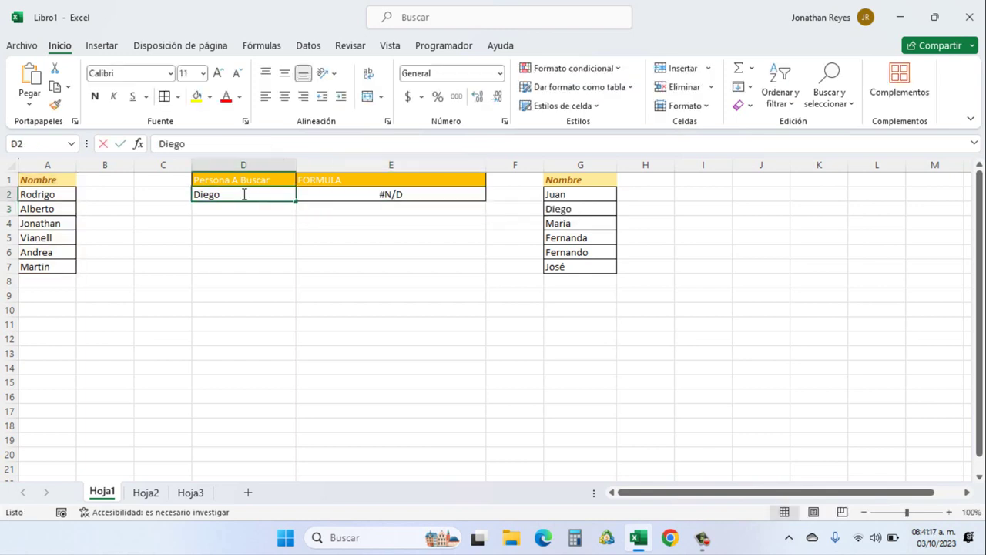
double_click(243, 194)
Enter Fernanda in D2, check Hoja2's list, then replace it with Fonseca.
text(Fer)
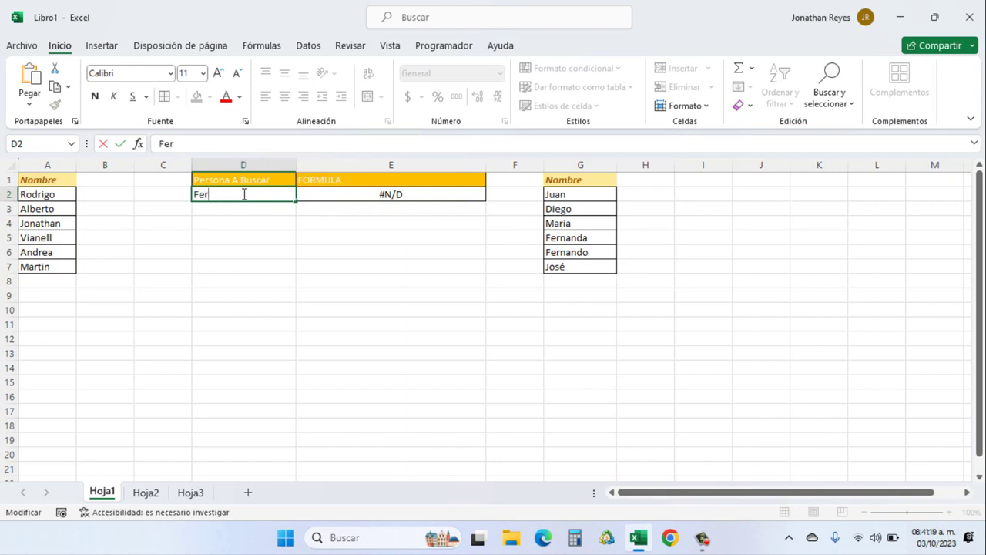
text(nanda)
key(Return)
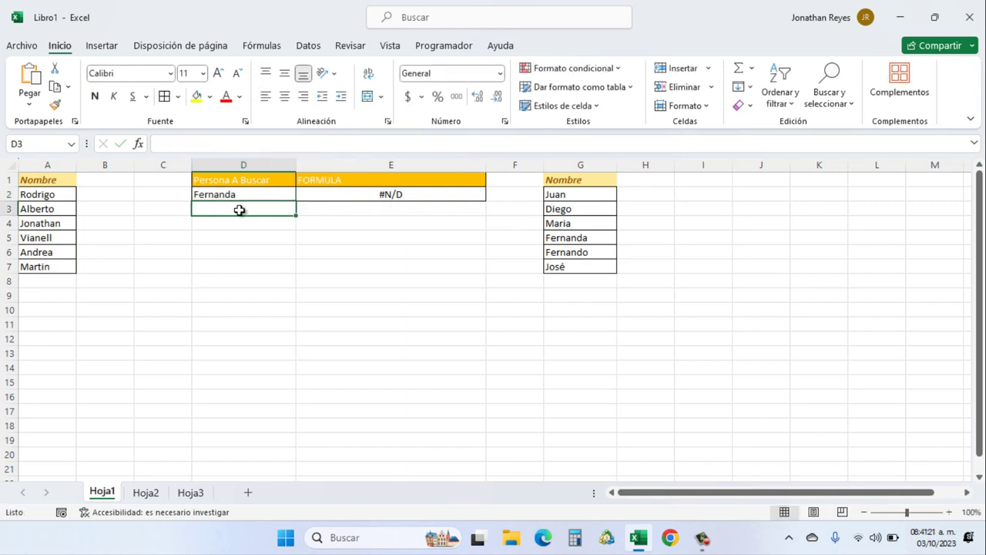
click(147, 495)
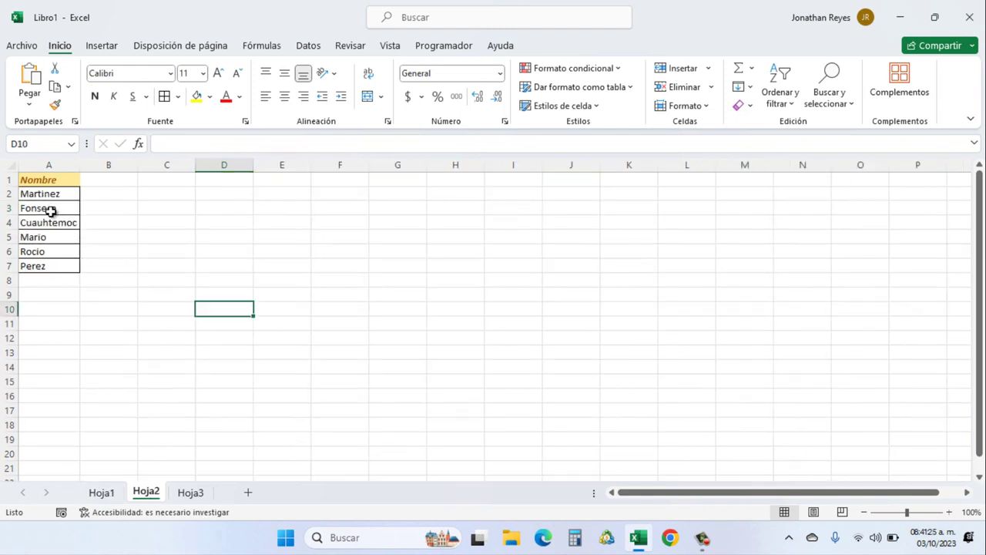
click(102, 493)
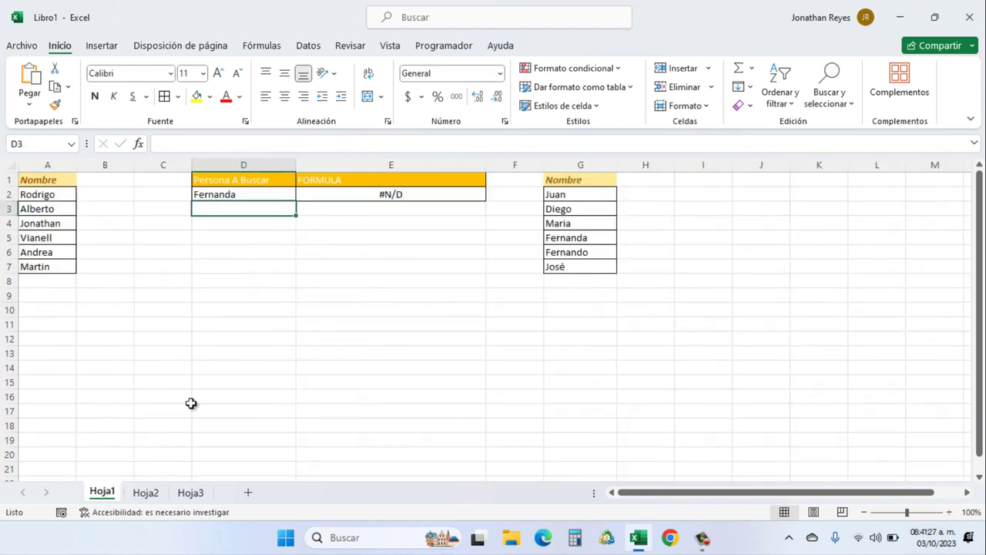
double_click(233, 193)
double_click(232, 193)
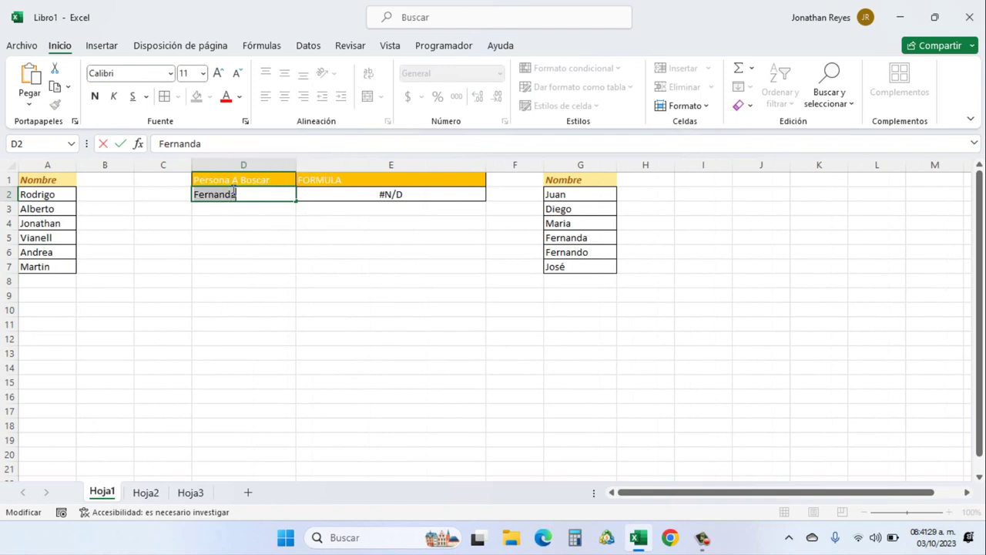
text(Fonseca)
key(Return)
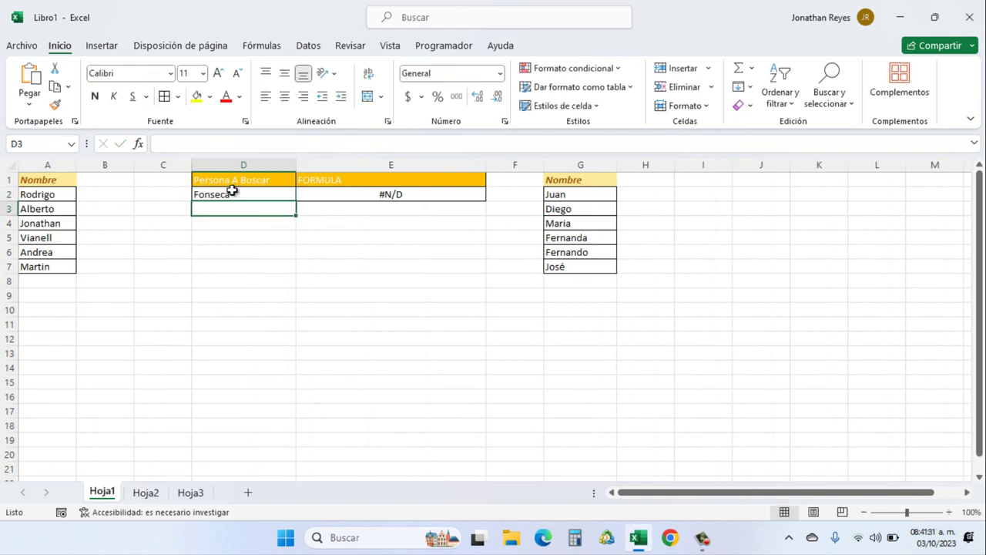
Wrap E2 as =SI.ERROR(BUSCARV(D2,A1:A7,1,0),"NO SE ENCUENTRA EN LA BASE DE DATOS").
double_click(368, 195)
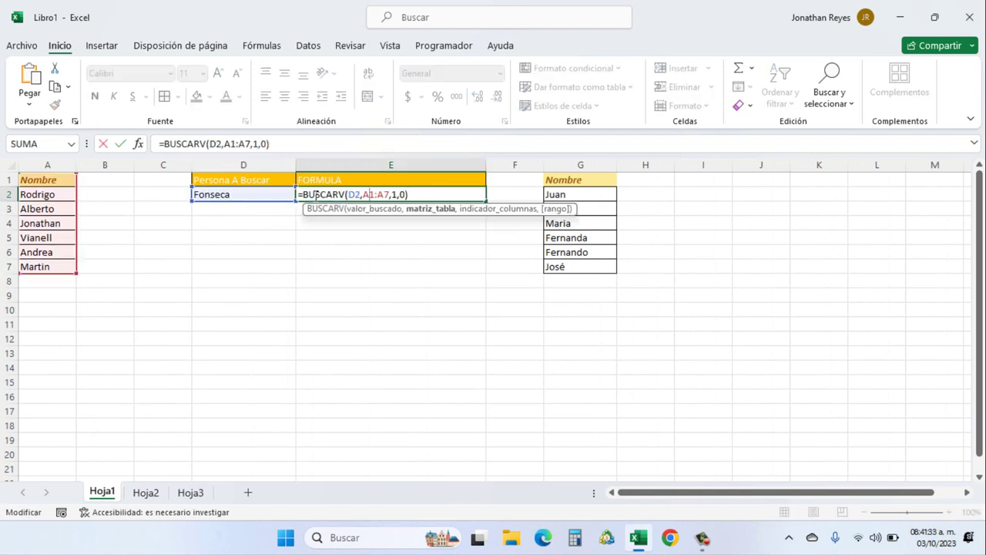
click(303, 195)
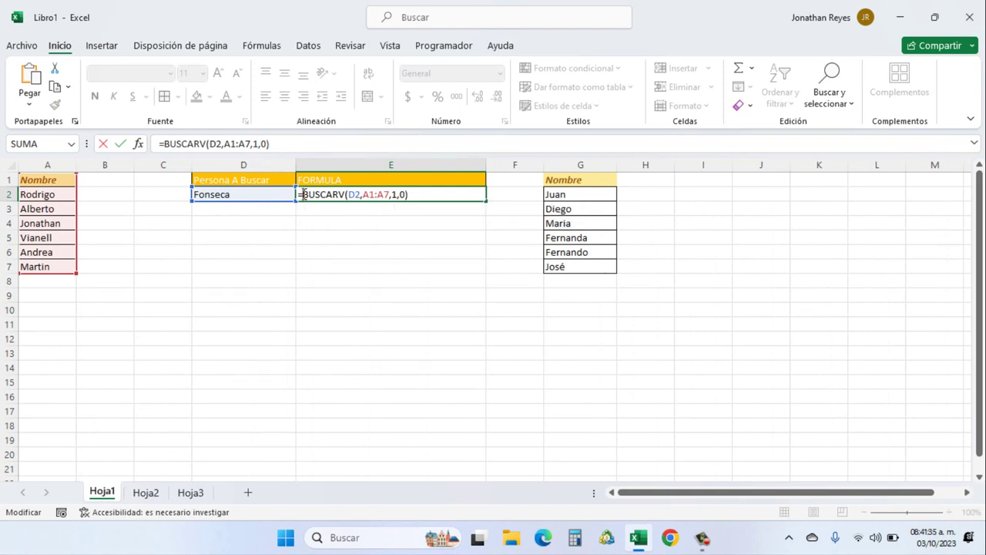
text(SI.ERROR()
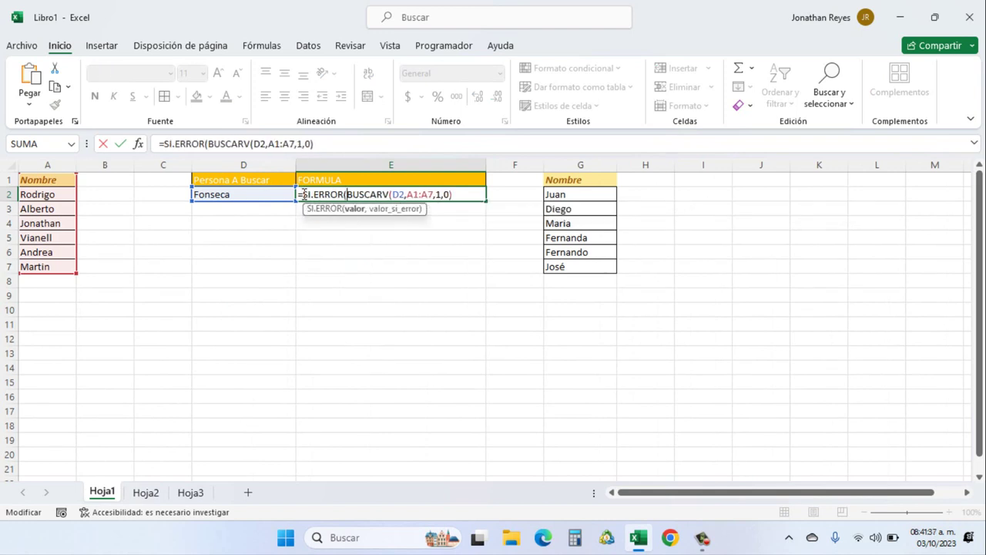
key(Right)
key(Right)
key(Right)
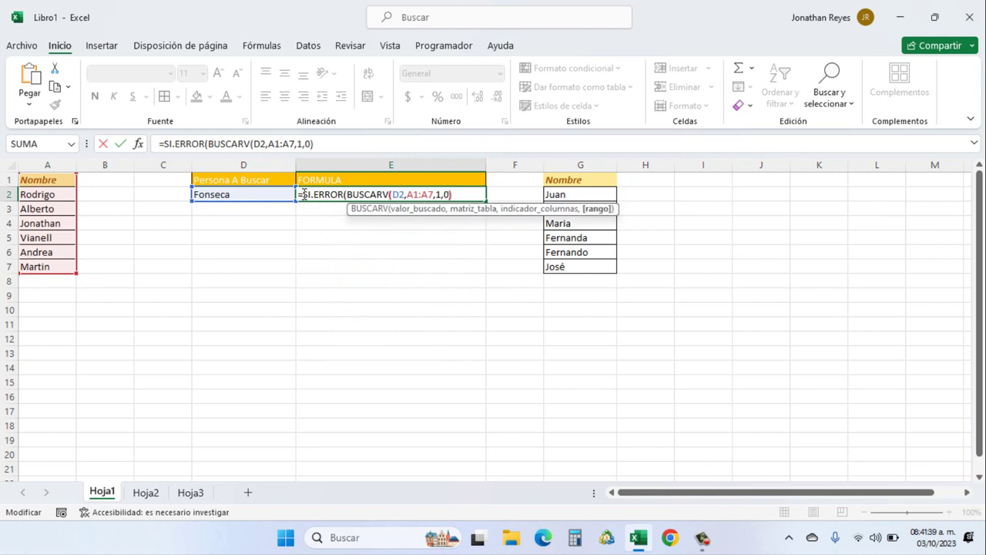
key(Right)
key(Right)
key(Right)
text())
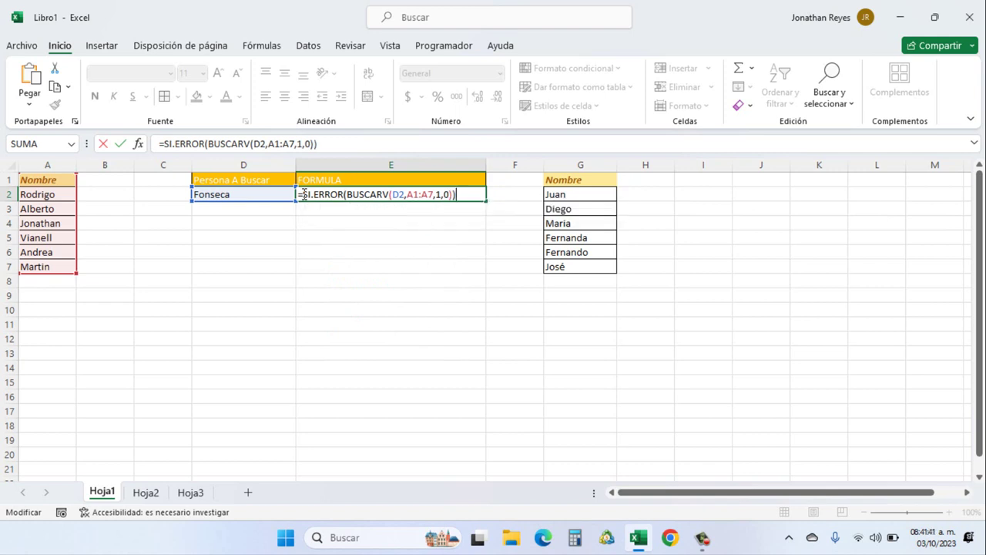
text(,")
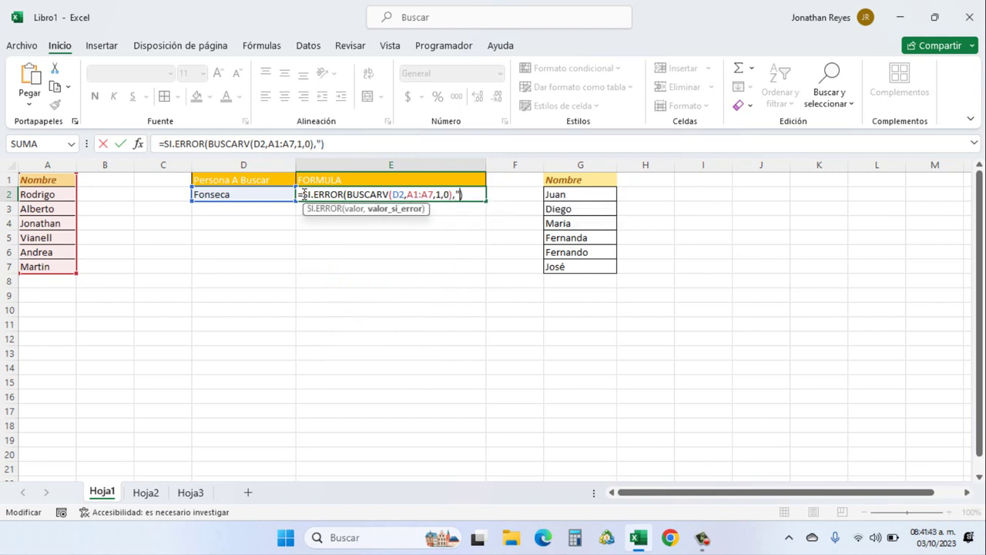
text(N)
text(O SE)
text( ENCUENTRA EN LA )
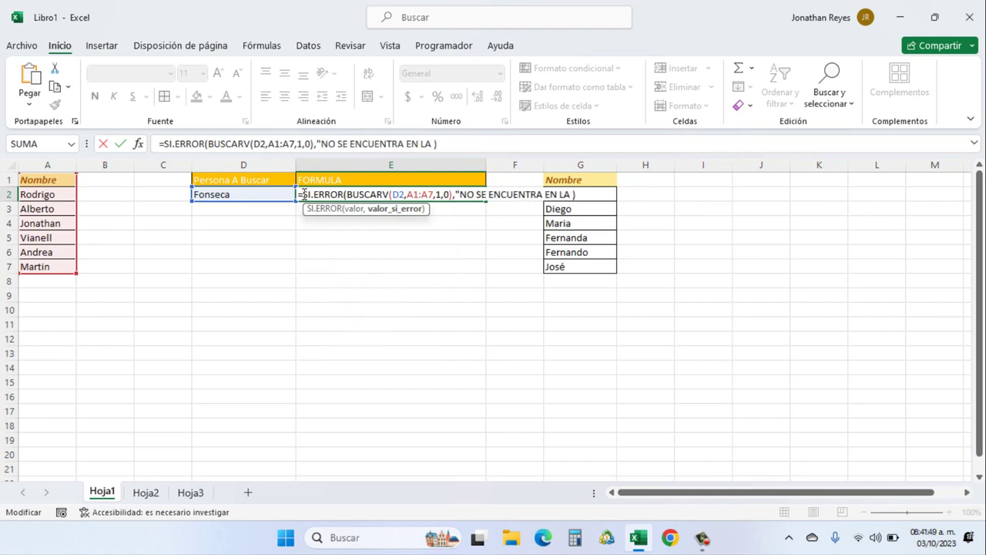
text(BASE DE D)
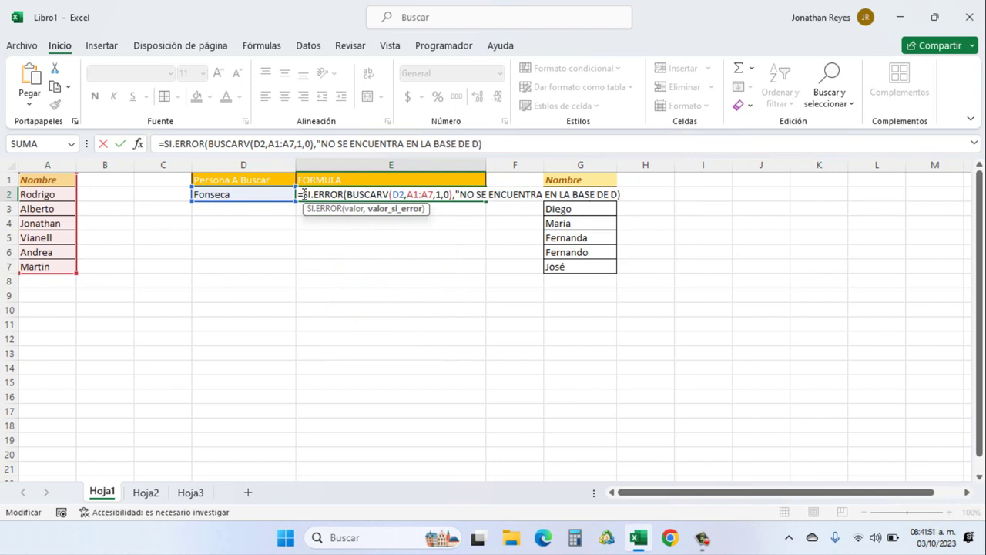
text(ATOS")
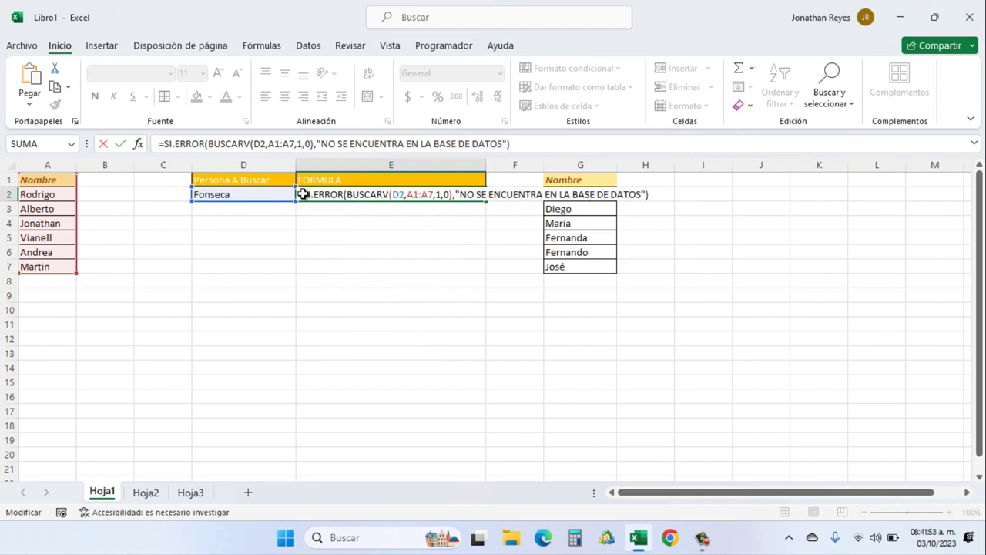
key(Return)
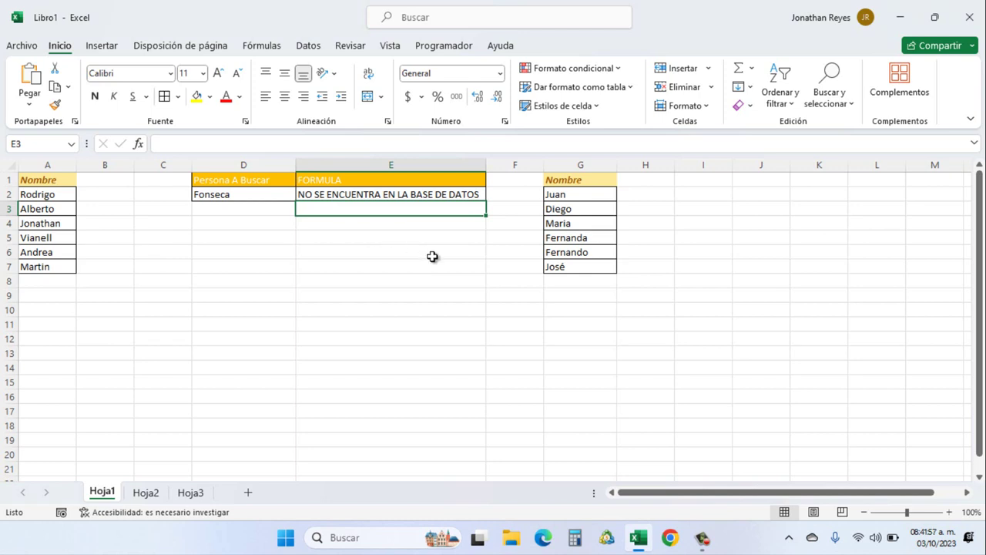
Replace the not-found message in E2 with a copy of BUSCARV(D2,A1:A7,1,0).
double_click(381, 195)
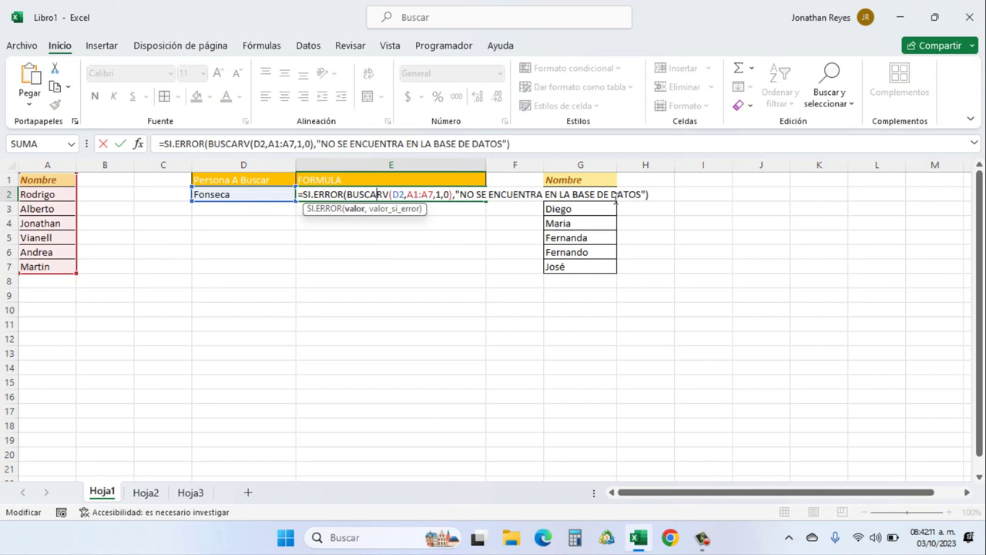
drag(645, 192, 456, 194)
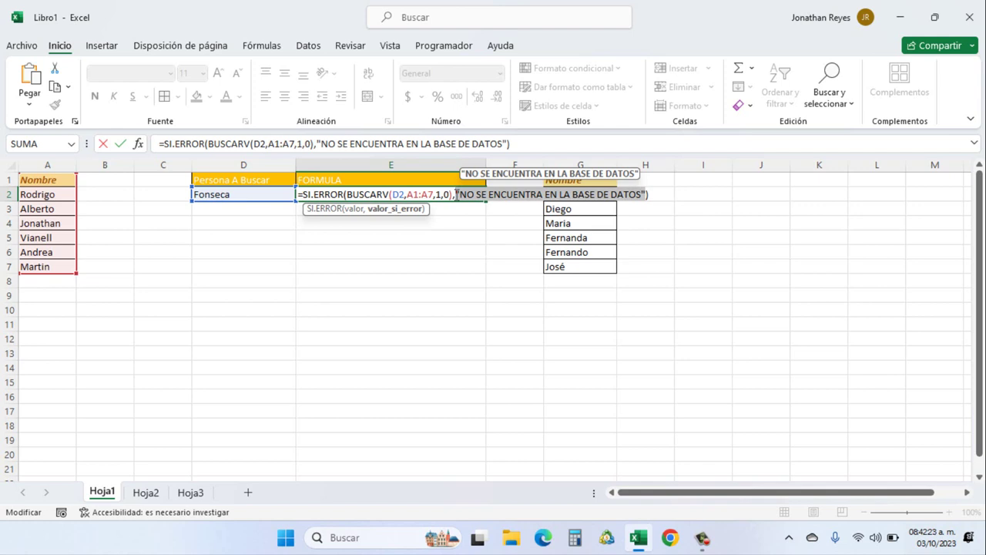
key(Delete)
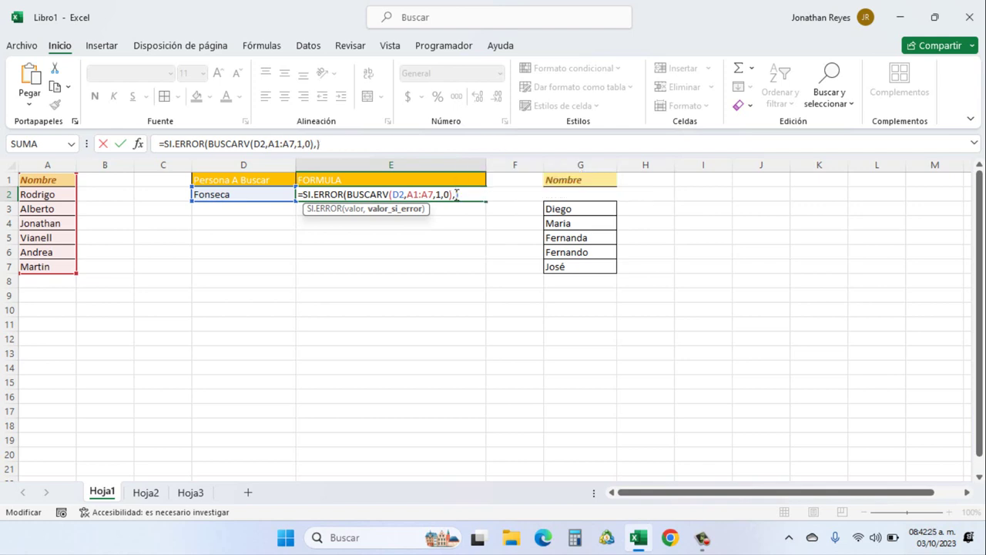
drag(347, 195, 454, 194)
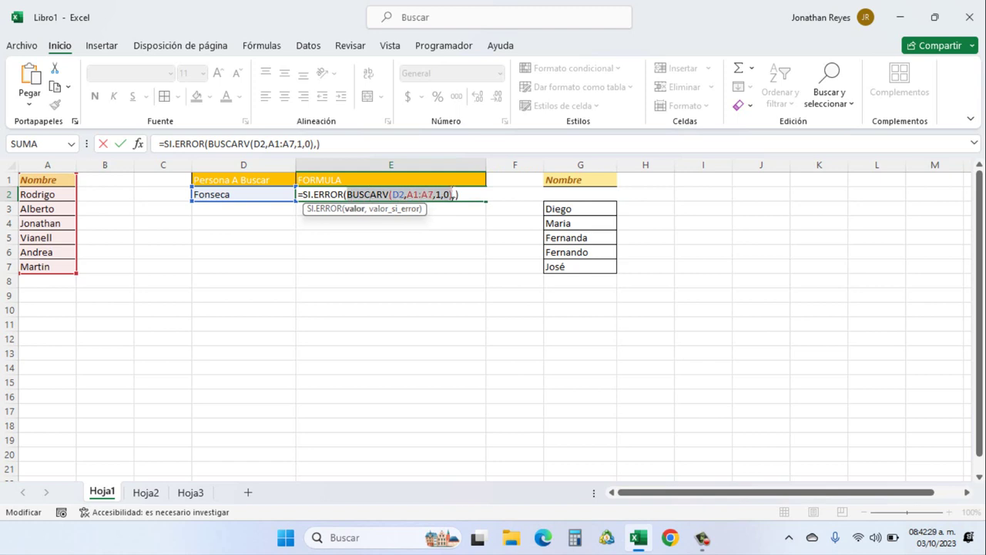
key(ctrl+c)
click(456, 194)
key(ctrl+v)
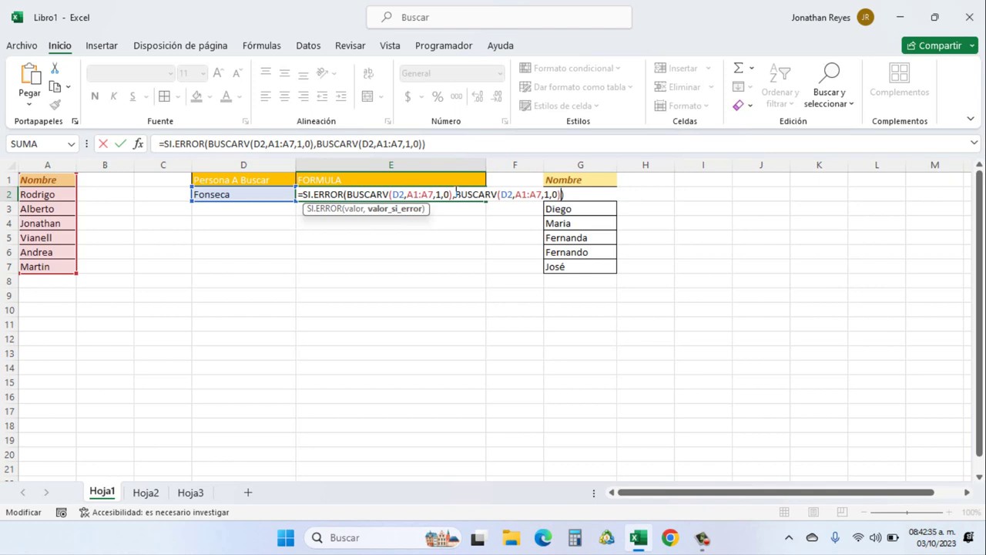
Change the fallback lookup's range from A1:A7 to G1:G7 and commit the formula.
drag(515, 194, 539, 194)
click(540, 194)
click(501, 194)
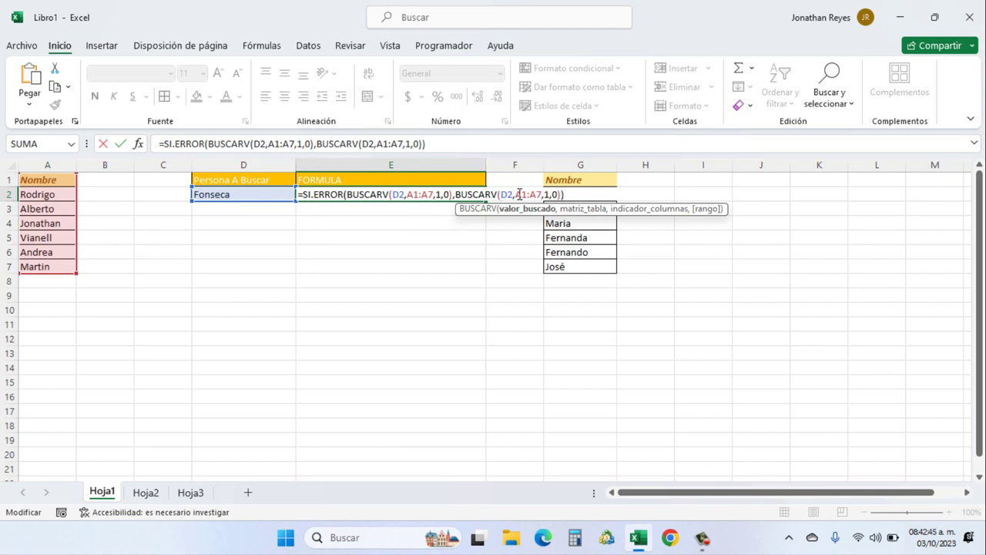
drag(516, 194, 543, 194)
key(BackSpace)
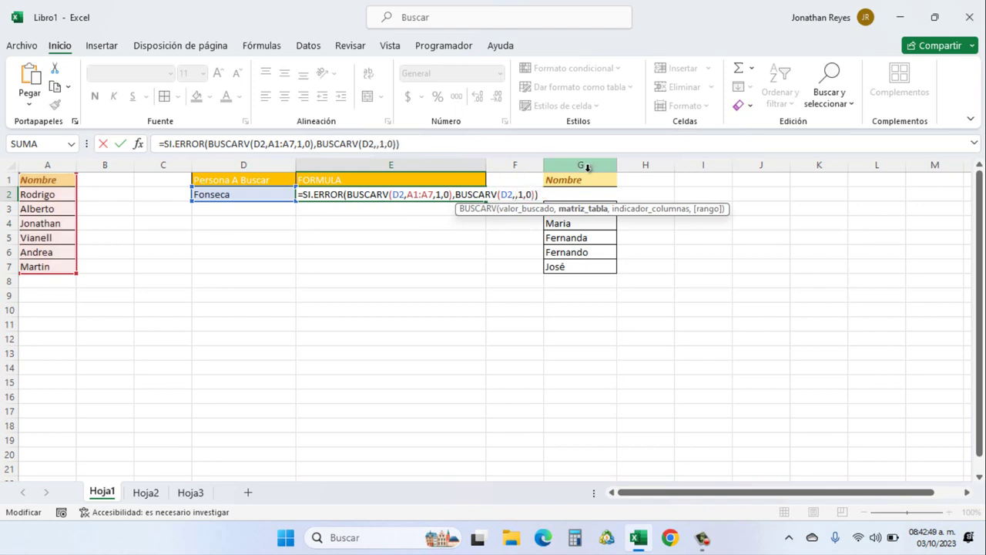
click(584, 180)
key(ctrl+shift+Down)
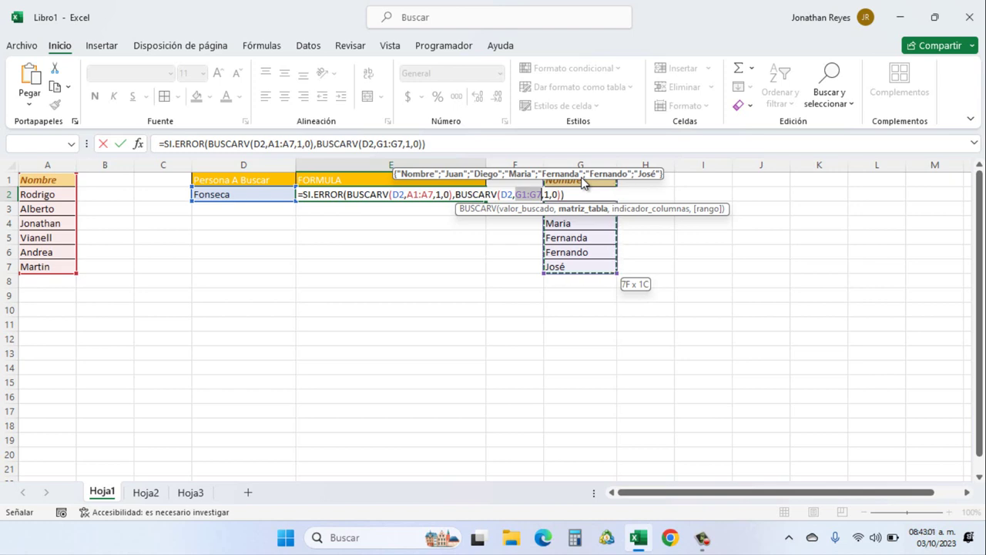
key(Return)
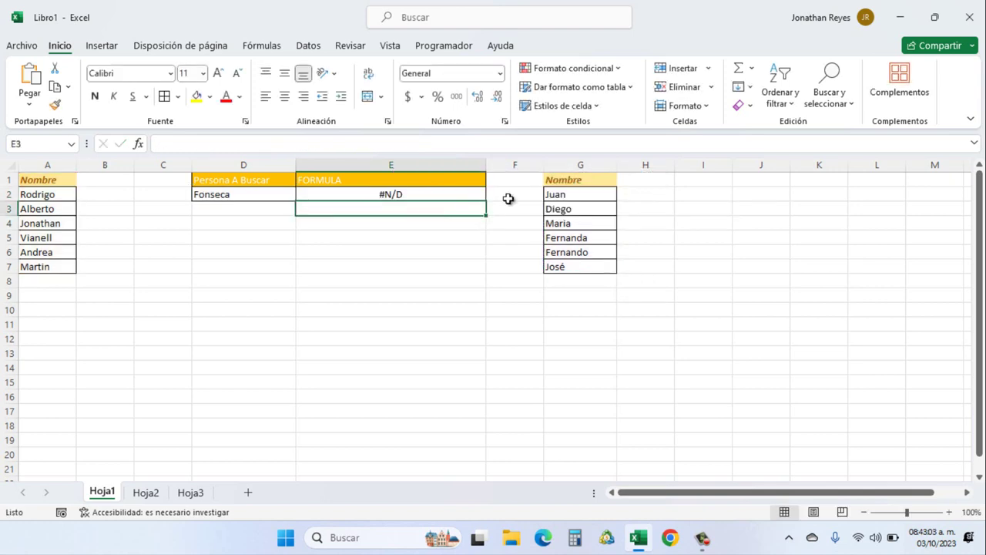
click(282, 198)
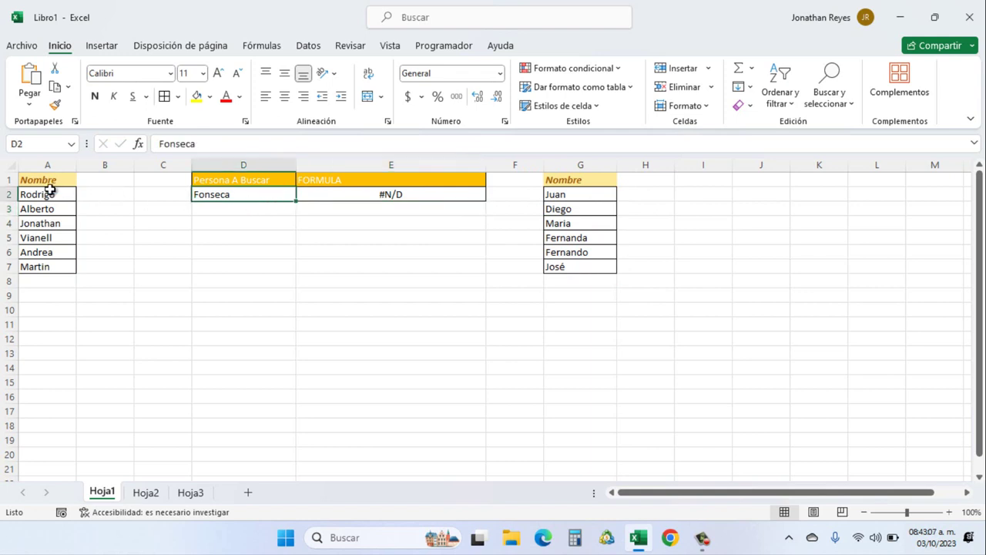
drag(44, 179, 41, 267)
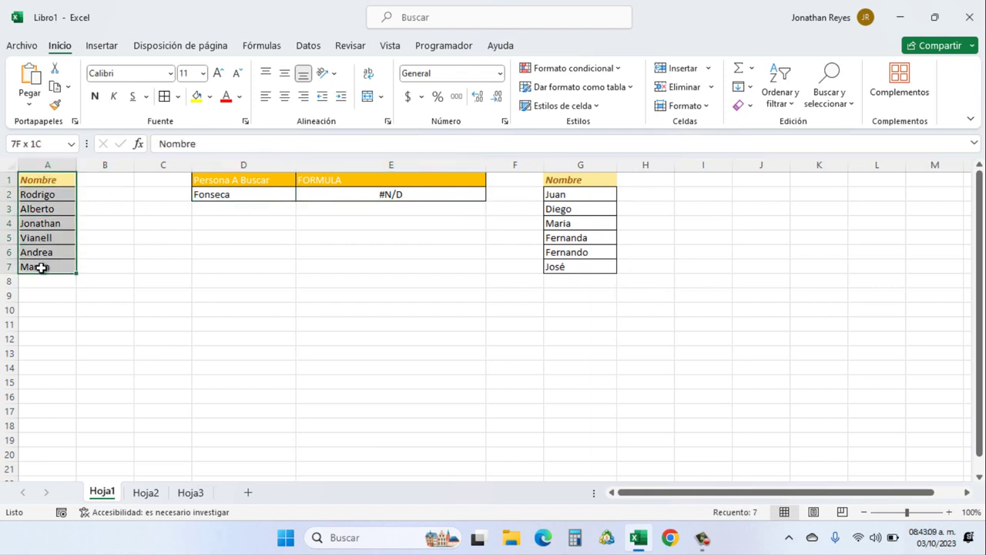
drag(590, 180, 575, 267)
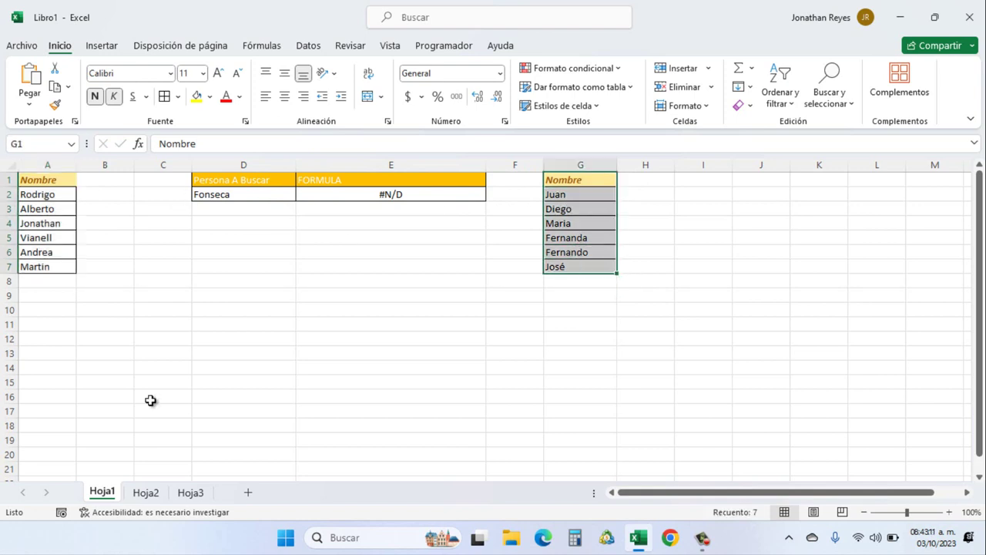
click(144, 492)
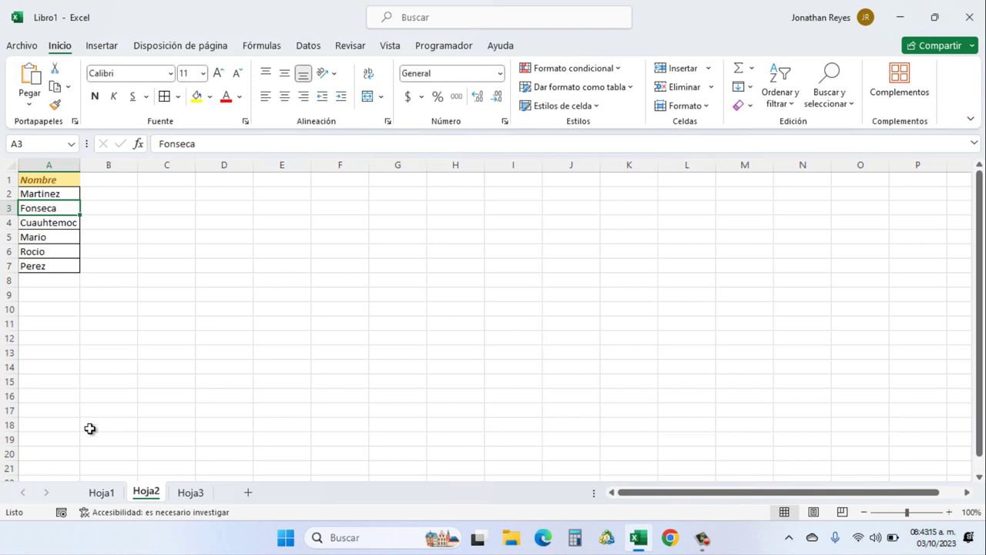
click(101, 492)
click(406, 194)
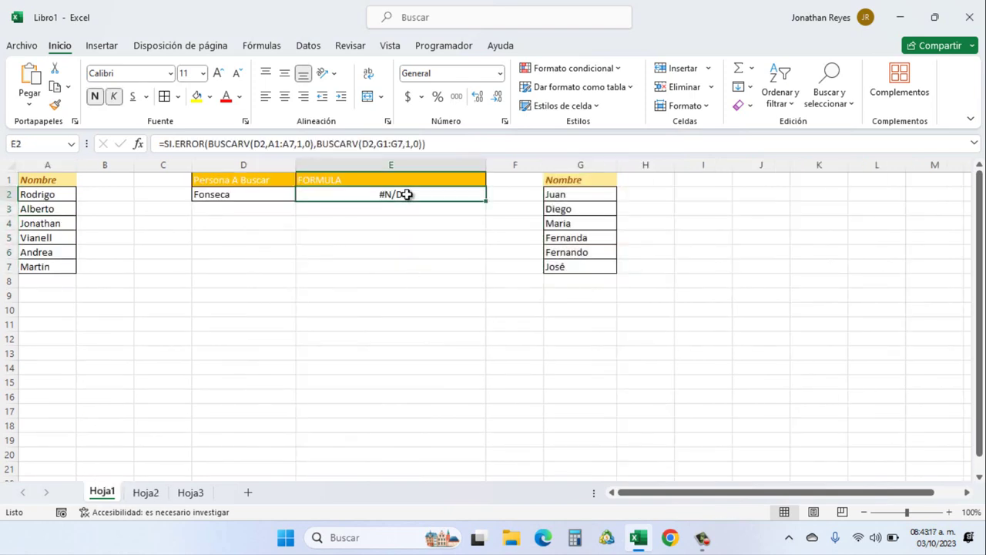
double_click(406, 194)
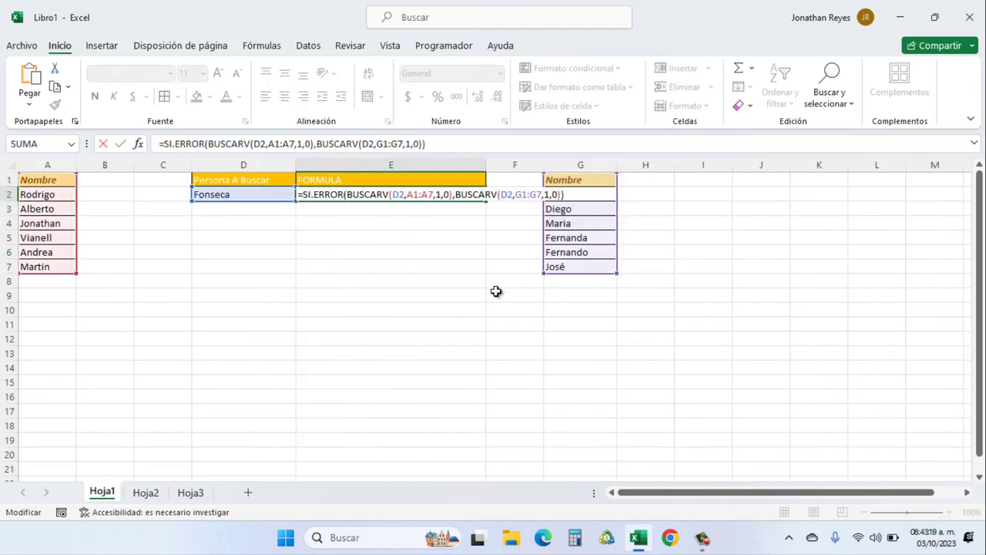
key(Return)
double_click(262, 194)
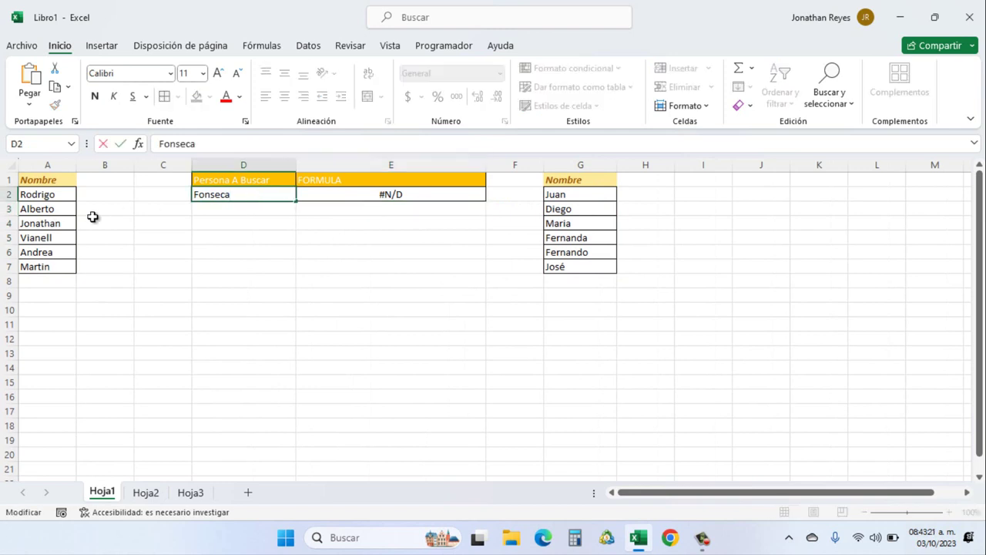
drag(582, 198, 582, 238)
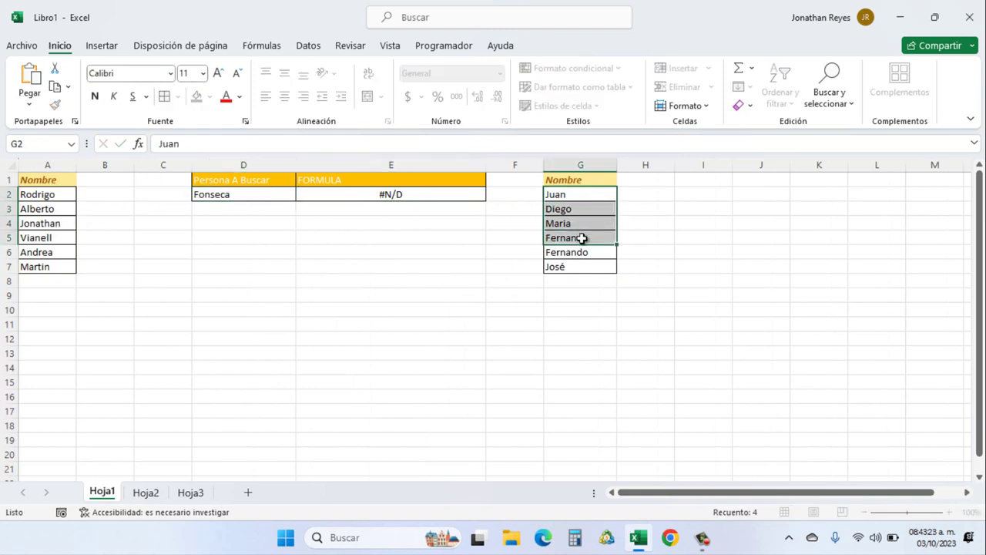
Replace Fonseca in D2 with Diego.
click(243, 196)
double_click(243, 196)
text(dIE)
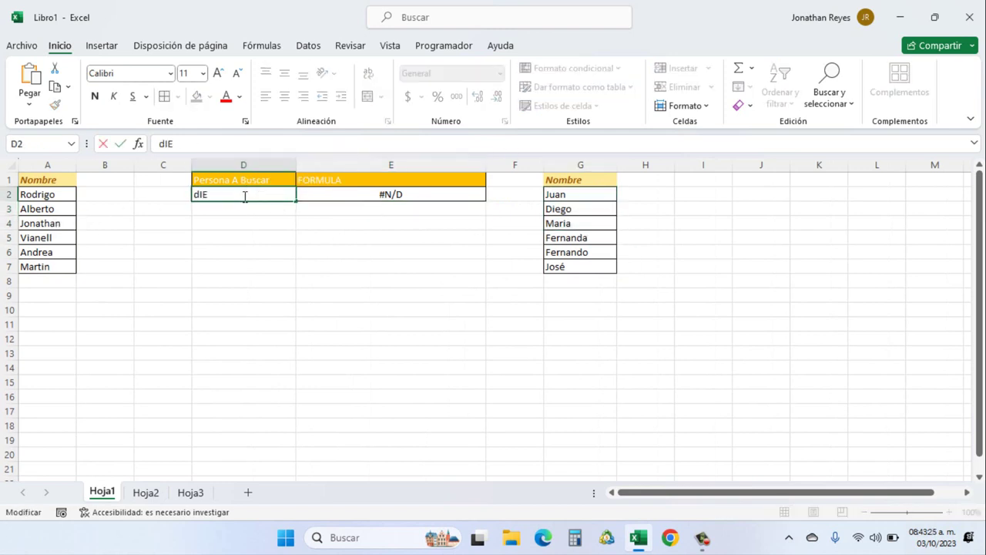
text(GO)
key(BackSpace)
key(BackSpace)
key(BackSpace)
key(BackSpace)
text(Di)
text(e)
key(BackSpace)
key(BackSpace)
text(ei)
key(BackSpace)
text(iego)
key(Return)
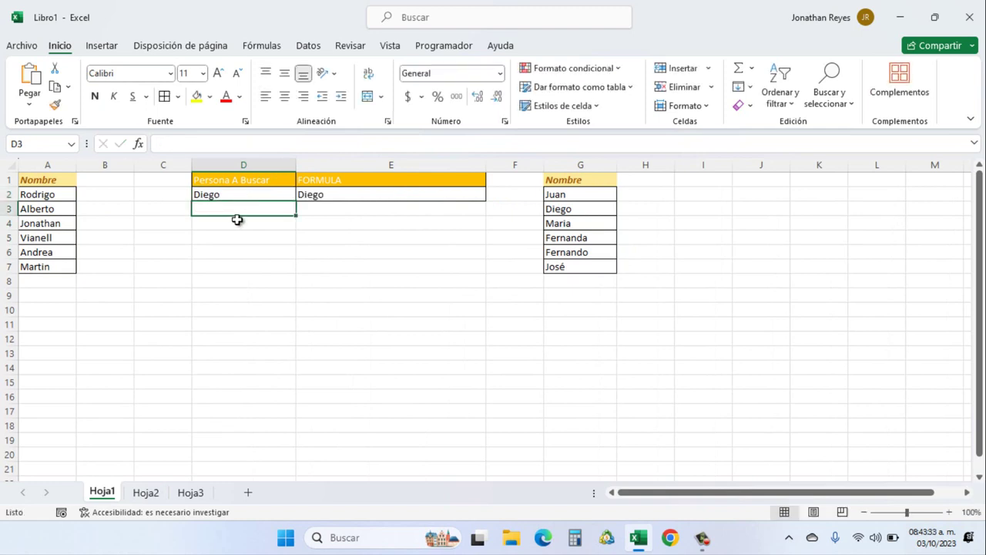
Change D2 to DiegO, then DieGO, and inspect D2 and the E2 formula.
double_click(222, 195)
key(BackSpace)
text(O)
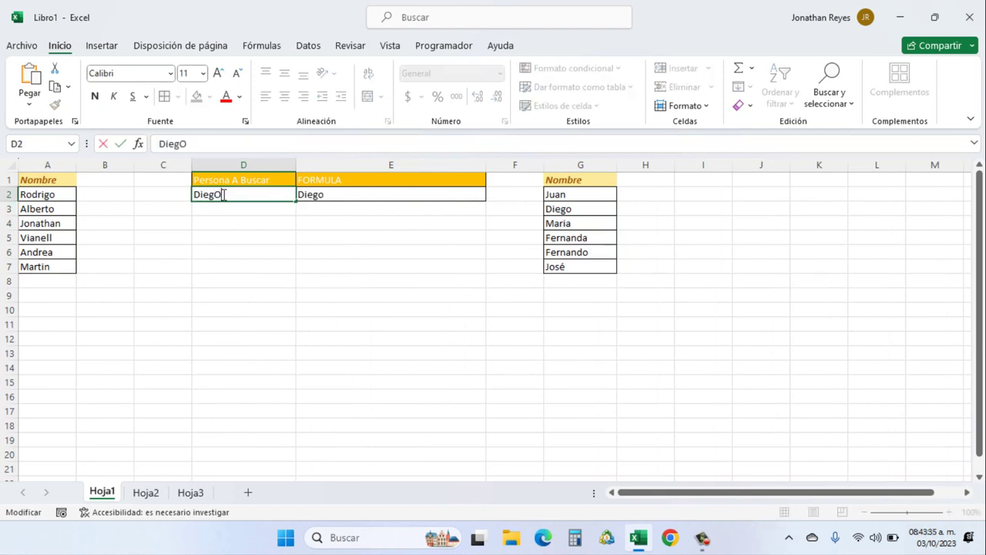
key(Return)
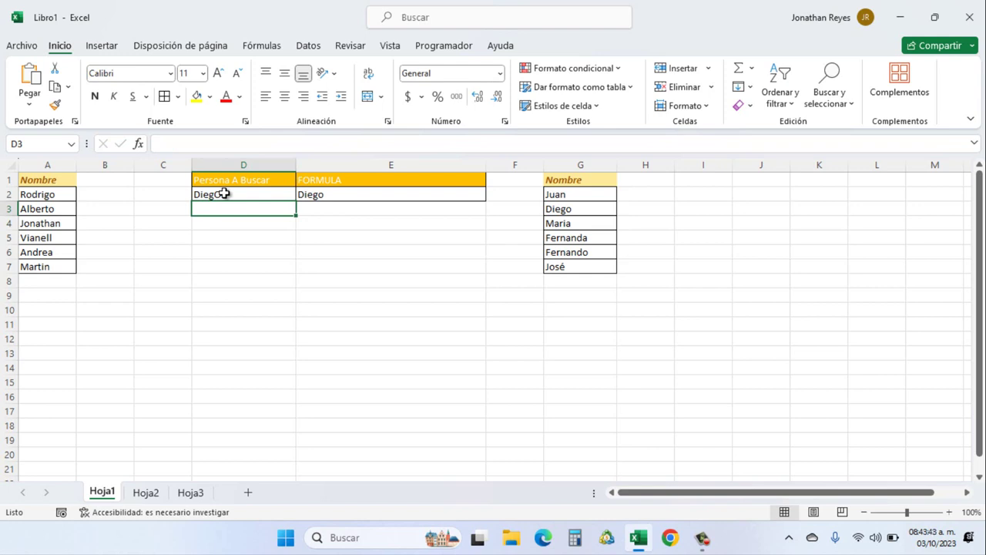
double_click(224, 194)
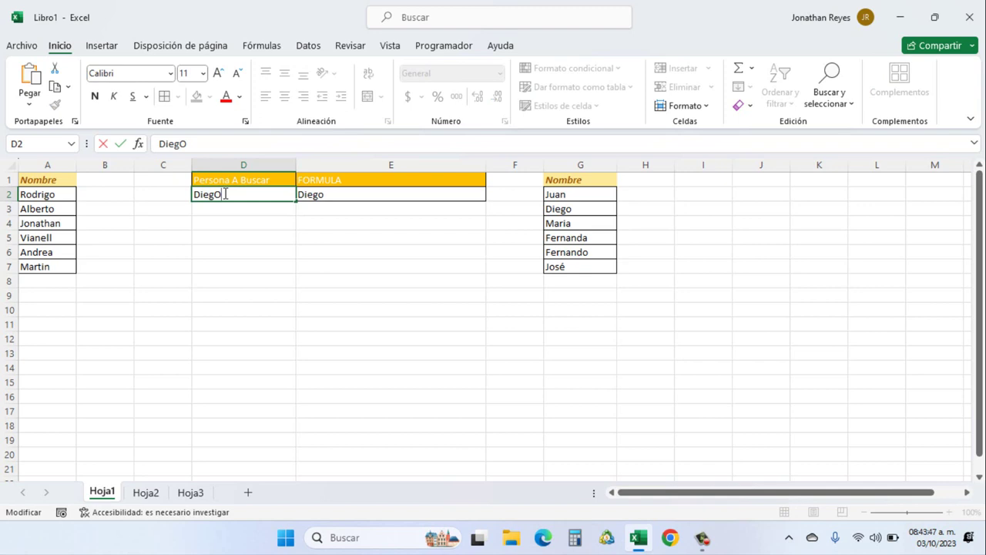
key(BackSpace)
key(BackSpace)
text(GO)
key(Return)
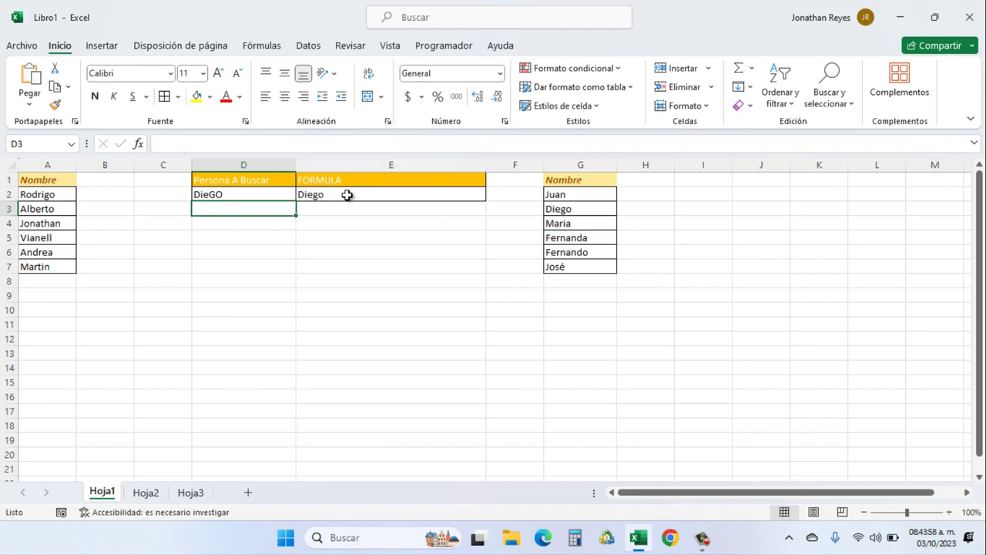
click(244, 194)
double_click(245, 194)
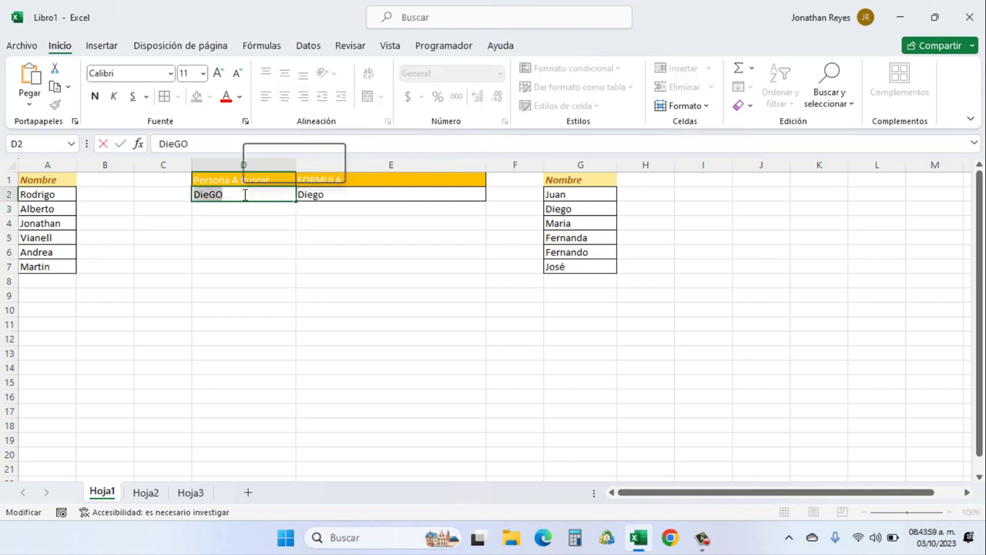
double_click(308, 194)
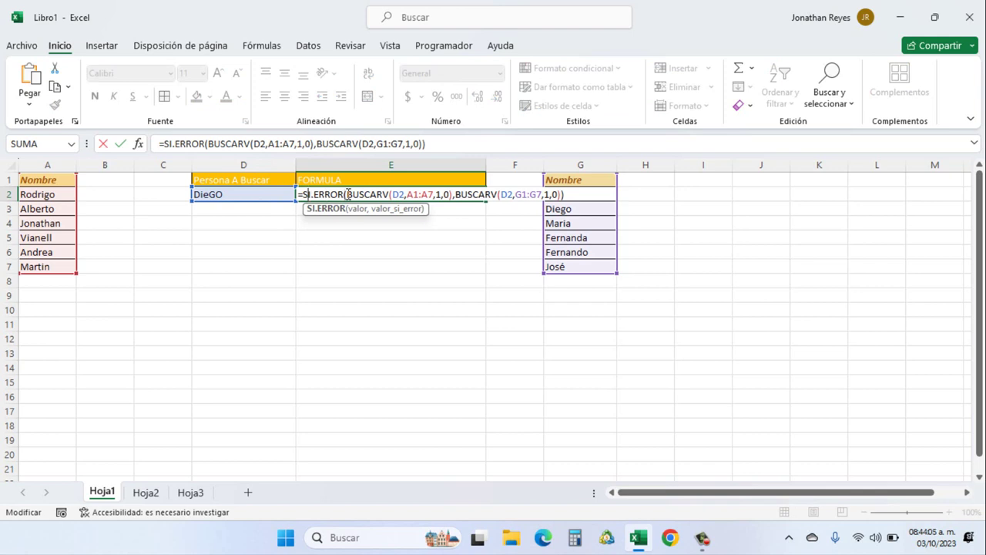
drag(347, 194, 453, 194)
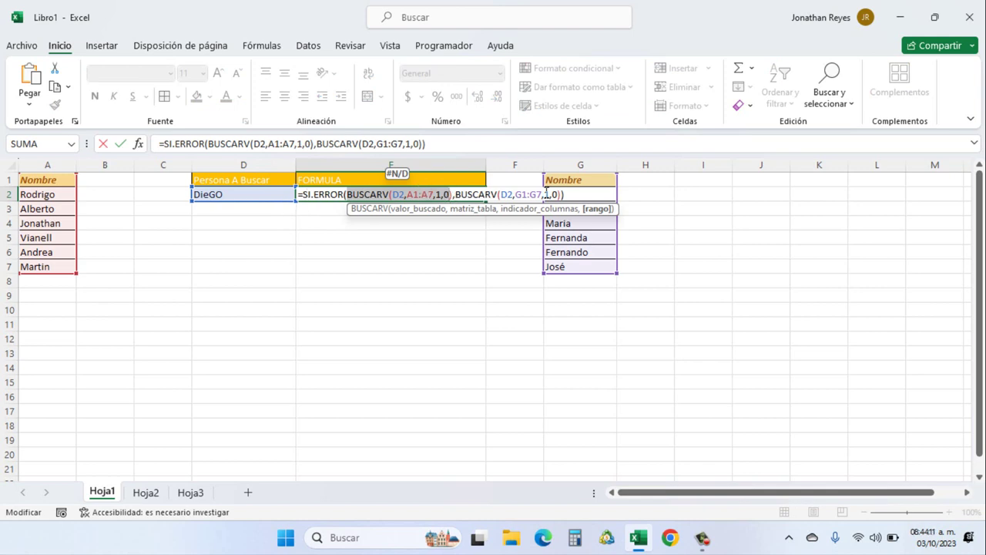
drag(457, 194, 560, 197)
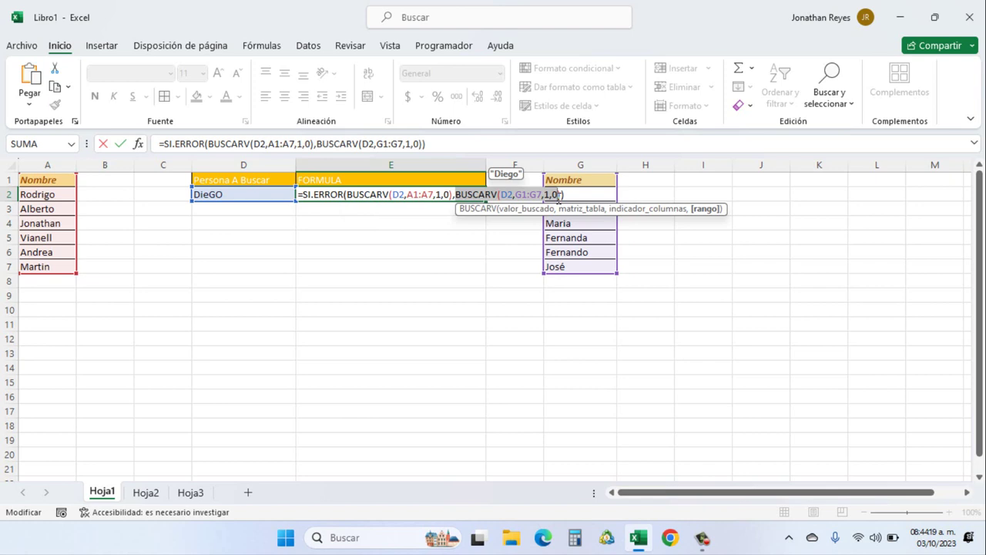
key(Return)
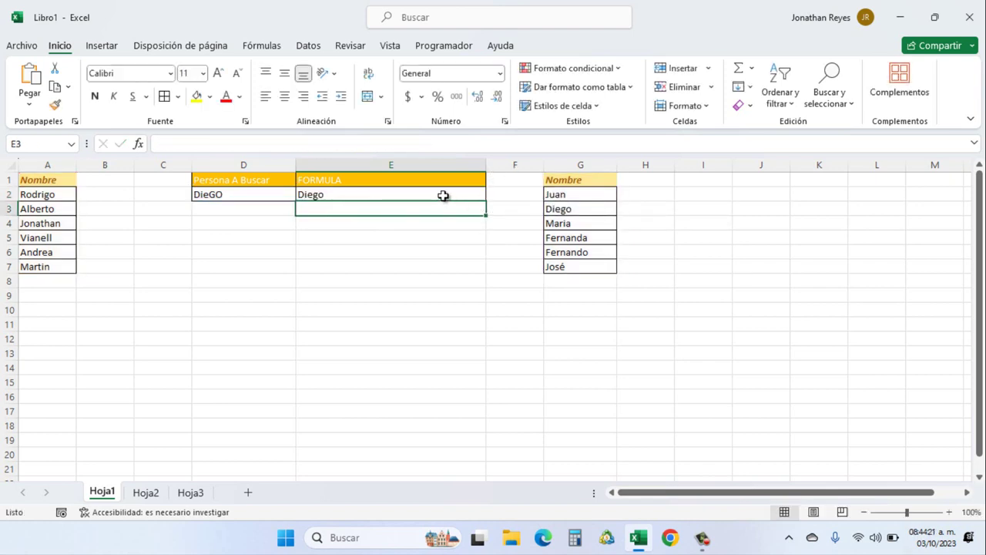
double_click(443, 196)
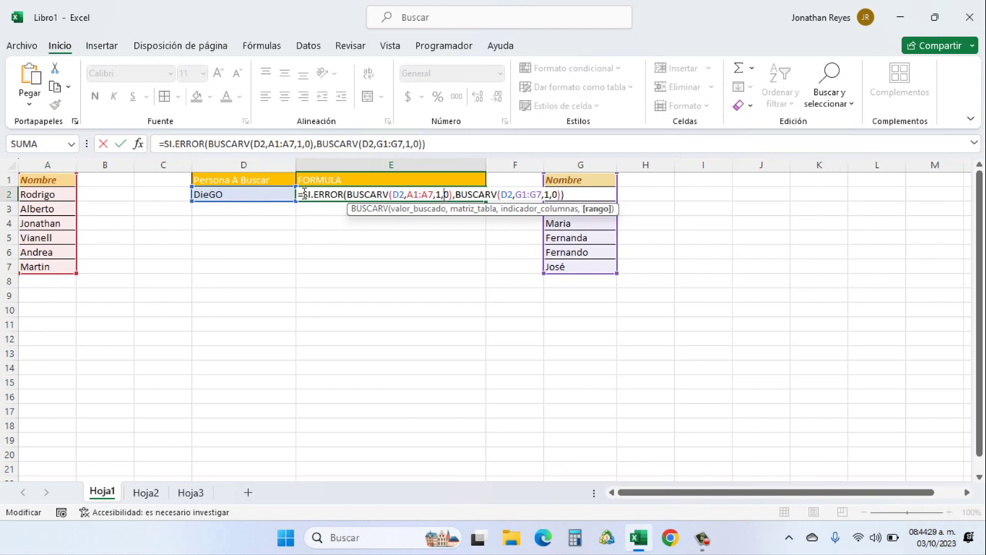
key(Return)
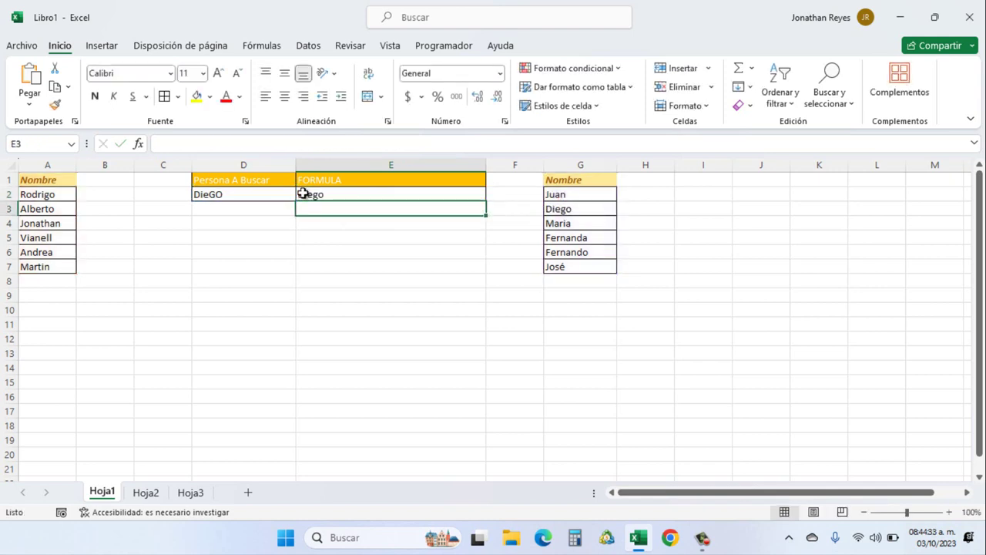
click(303, 194)
Wrap E2's formula in another SI.ERROR and add a comma for a third argument.
double_click(304, 194)
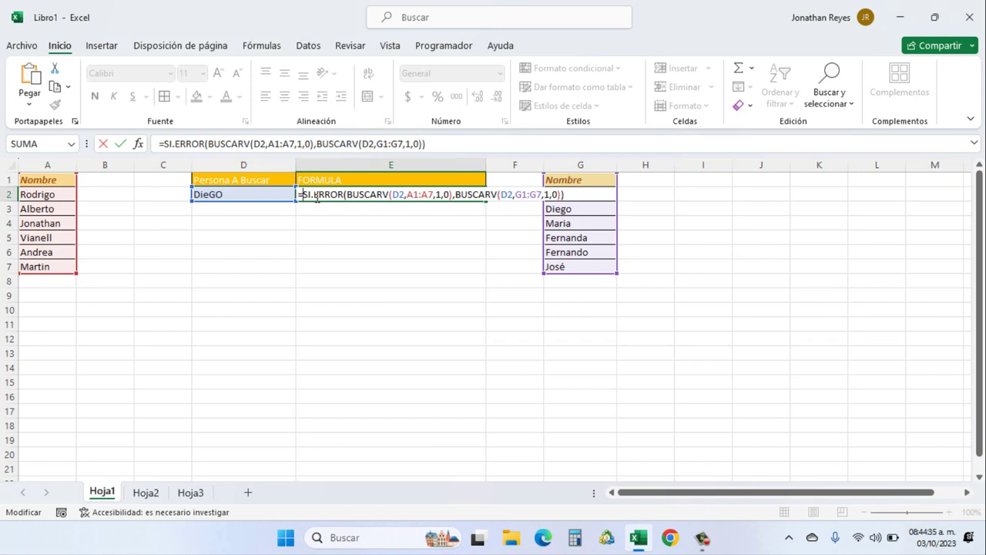
text(DI)
key(BackSpace)
key(BackSpace)
text(SI.ERROR()
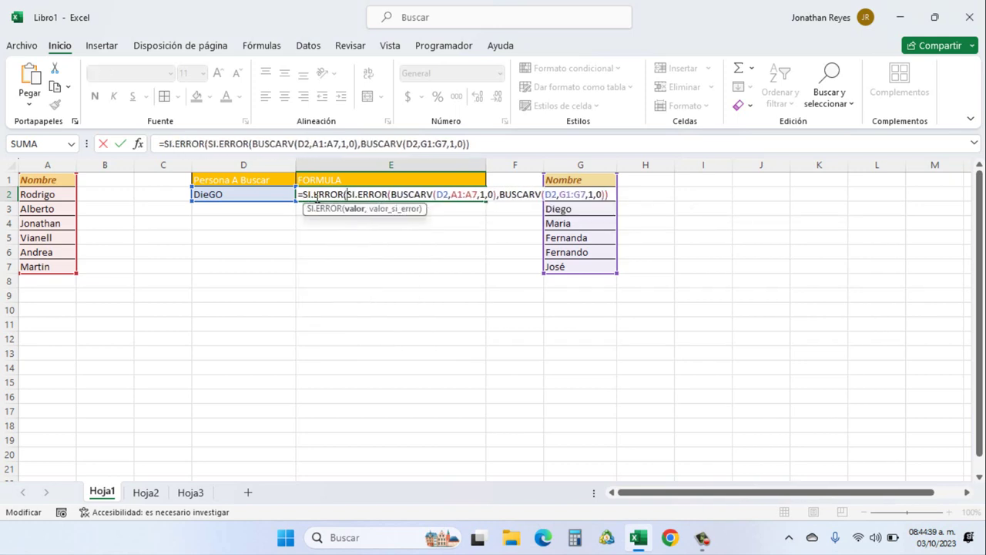
key(Left)
key(Left)
key(Left)
text(,)
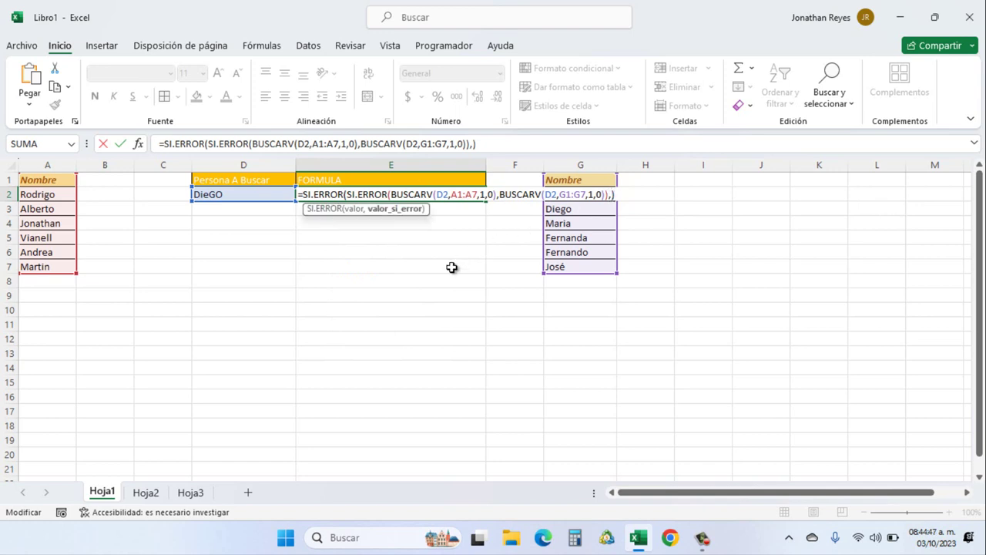
Paste a copy of BUSCARV(D2,G1:G7,1,0) as fallback, remove G1:G7, and point it at Hoja2.
click(498, 194)
double_click(507, 194)
click(503, 194)
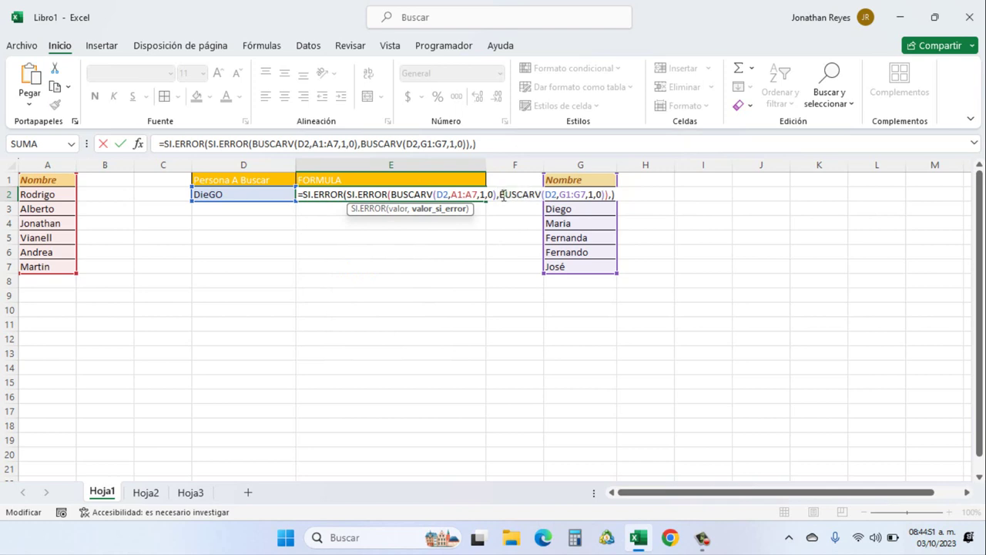
drag(501, 194, 604, 194)
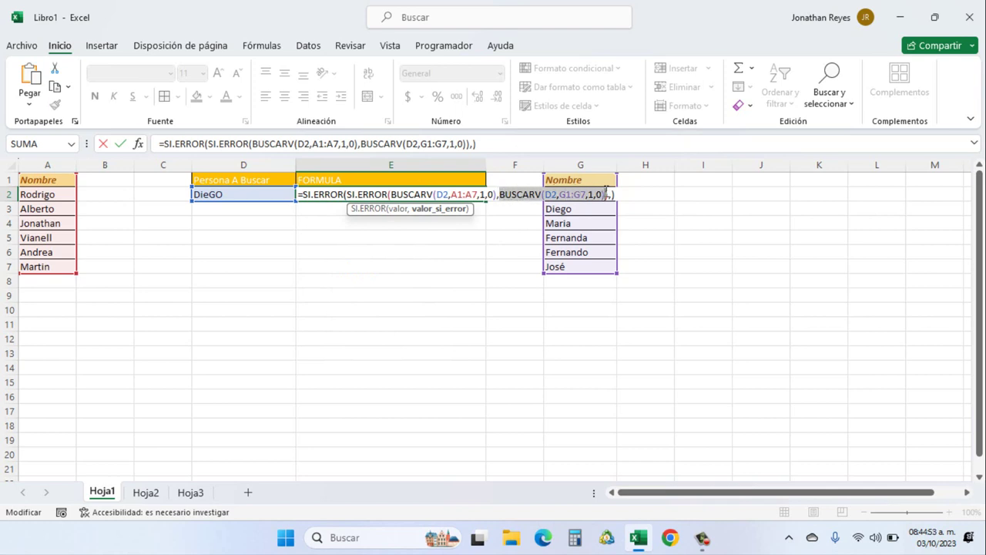
key(ctrl+c)
click(610, 194)
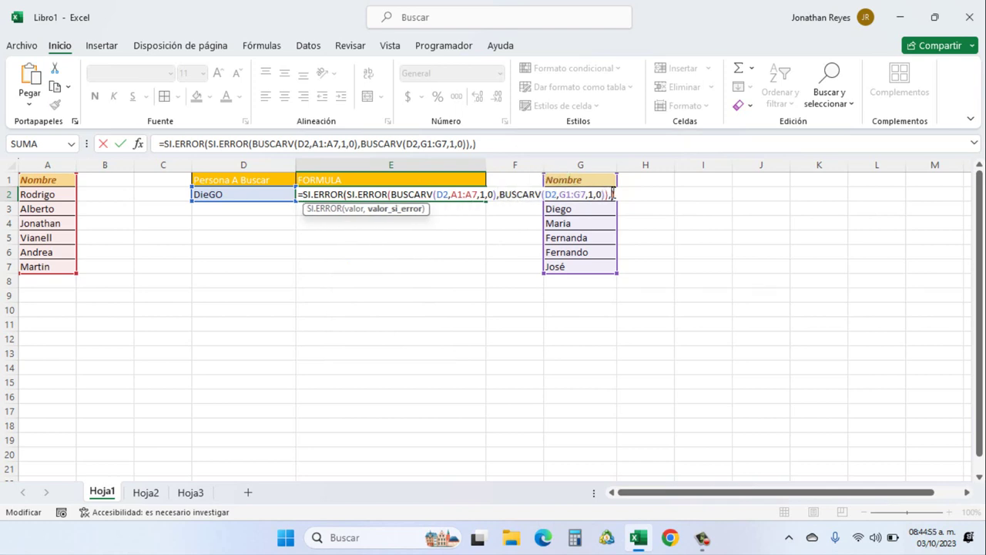
key(ctrl+v)
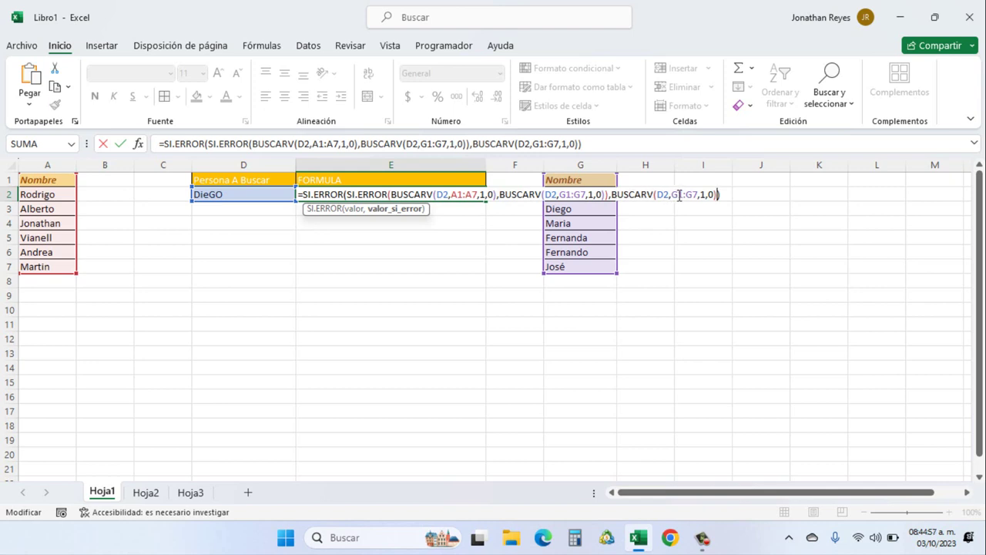
double_click(679, 194)
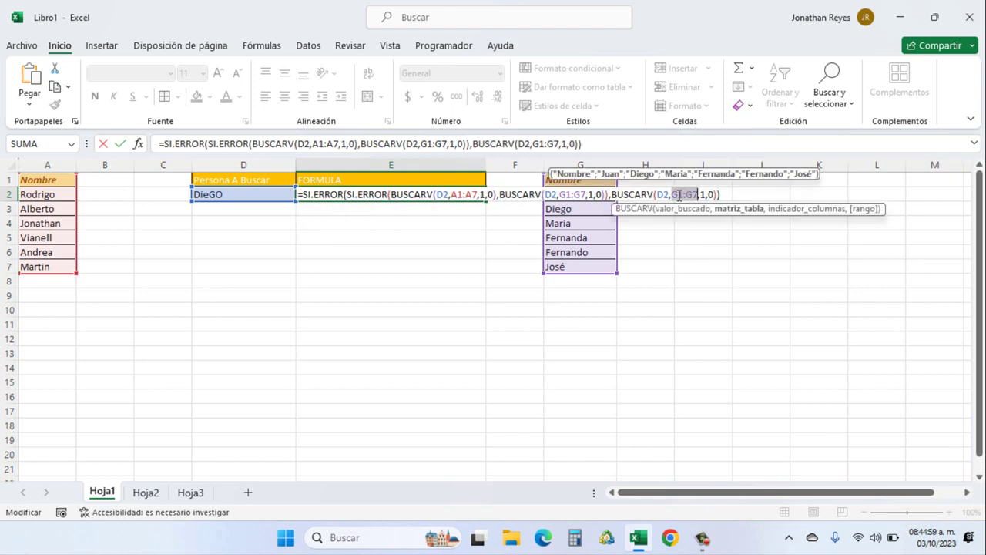
key(Delete)
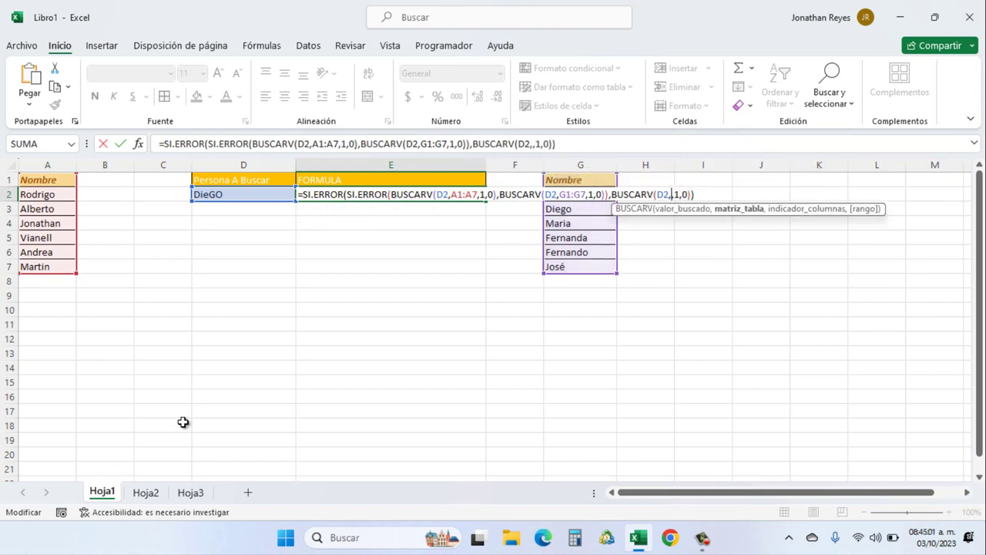
click(146, 492)
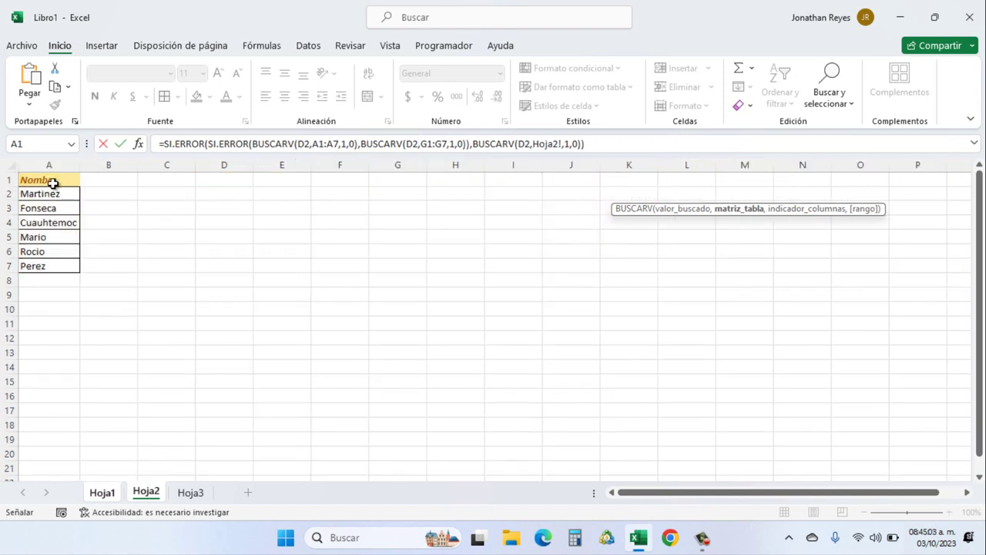
Select A1:A7 on Hoja2, correct the reference to Hoja2!A1:A7, and commit the formula.
drag(52, 182, 41, 268)
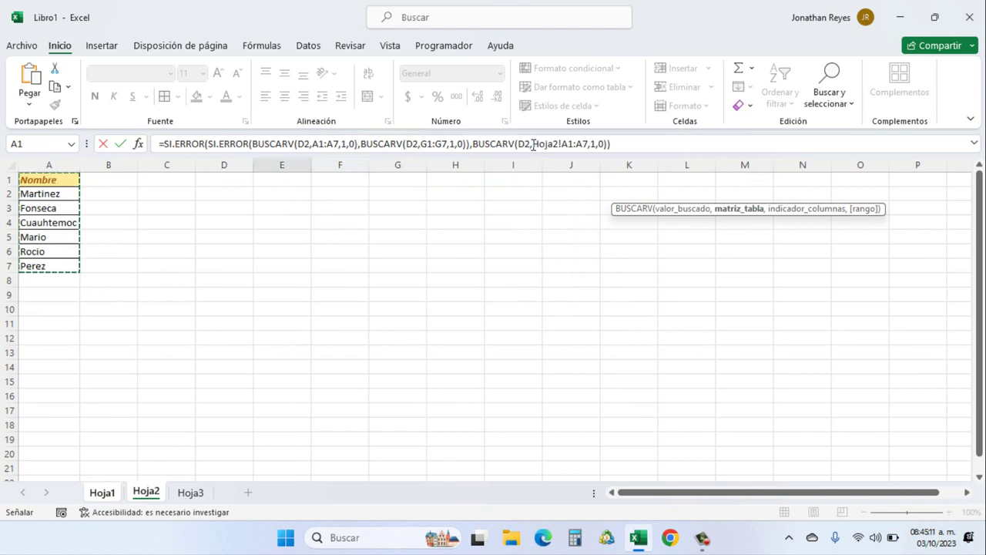
click(103, 493)
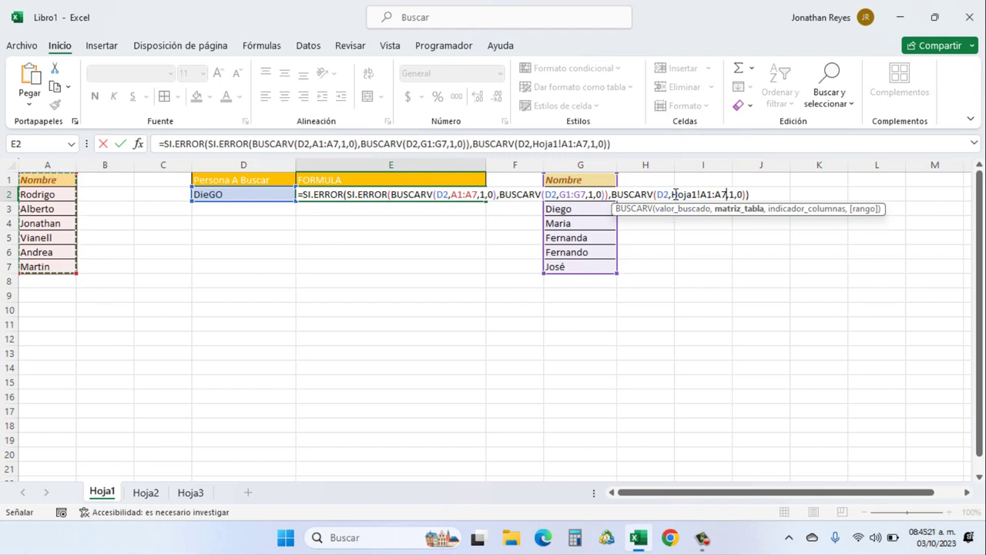
click(697, 195)
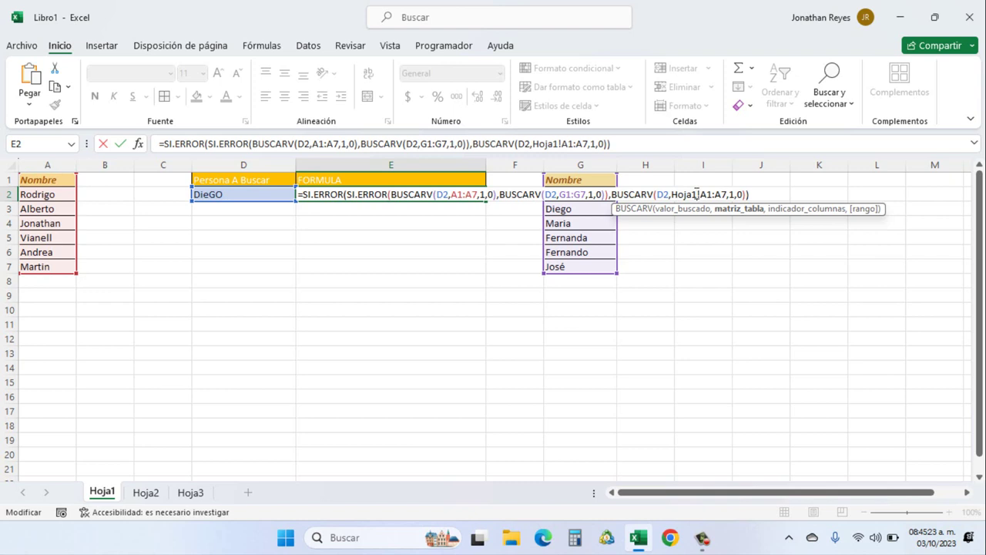
key(BackSpace)
text(2)
key(Return)
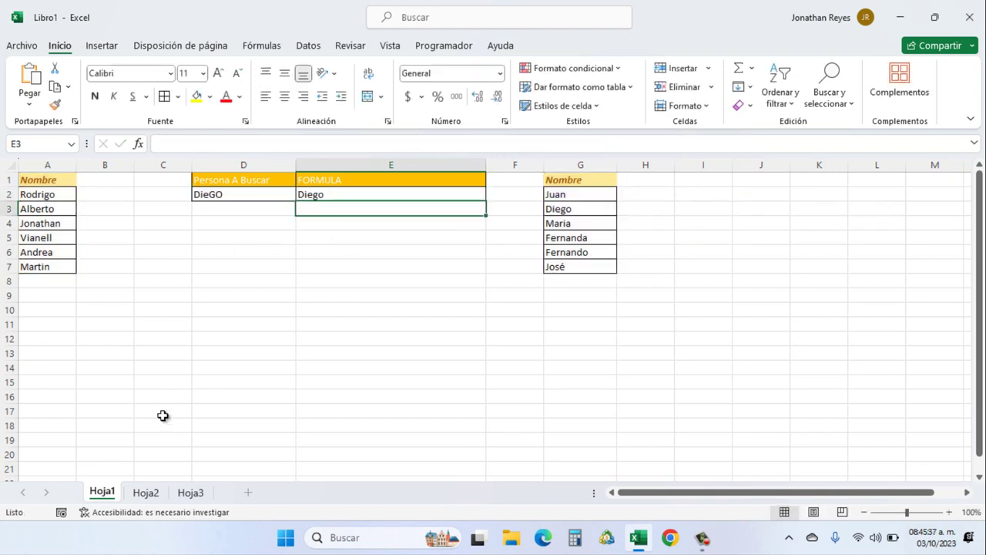
Look over Hoja2's names, then enter FONSECA as the search name in D2.
click(145, 491)
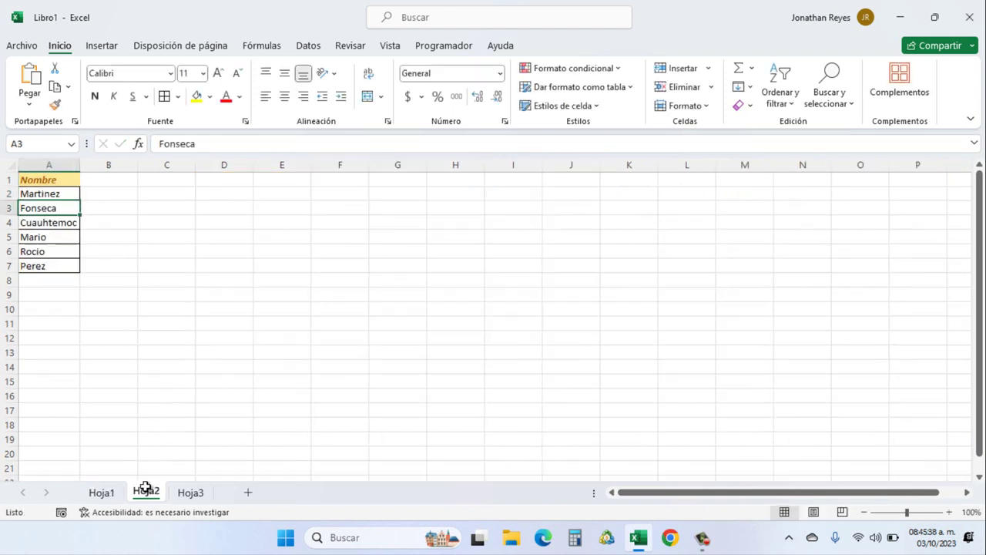
click(105, 491)
double_click(240, 195)
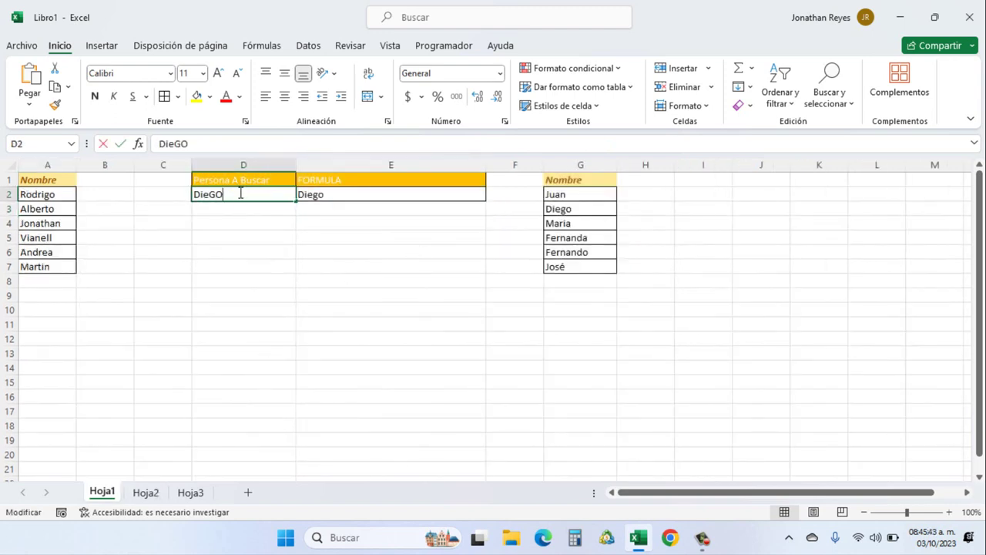
text(fO)
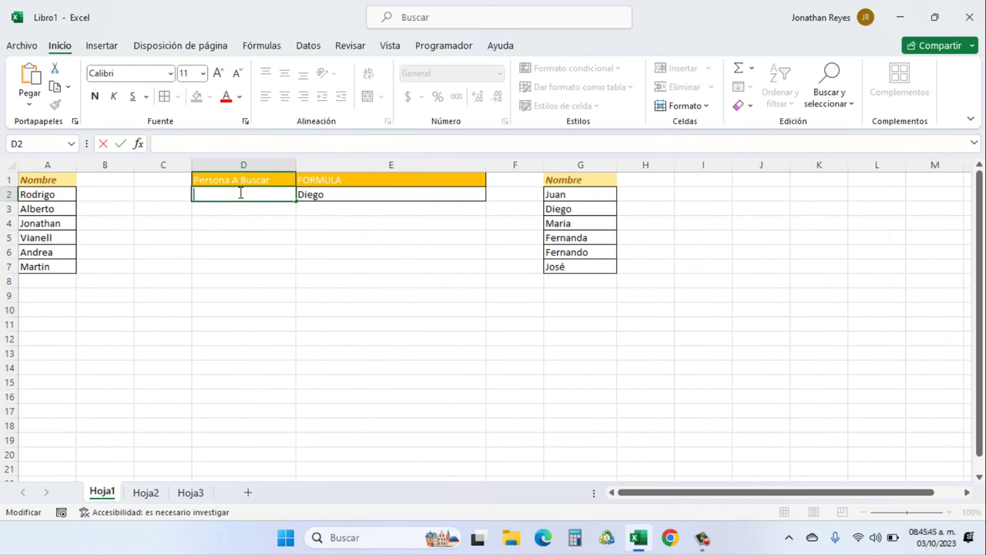
text(FONSECA)
key(Return)
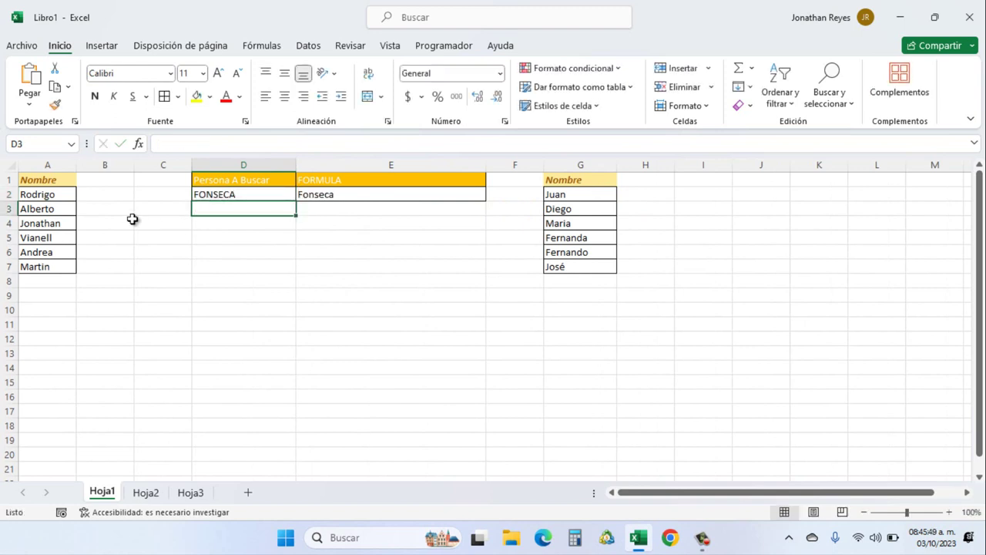
Select the name lists in columns A and G on Hoja1 and compare them with Hoja2's list.
drag(54, 180, 57, 267)
drag(582, 182, 570, 267)
click(146, 492)
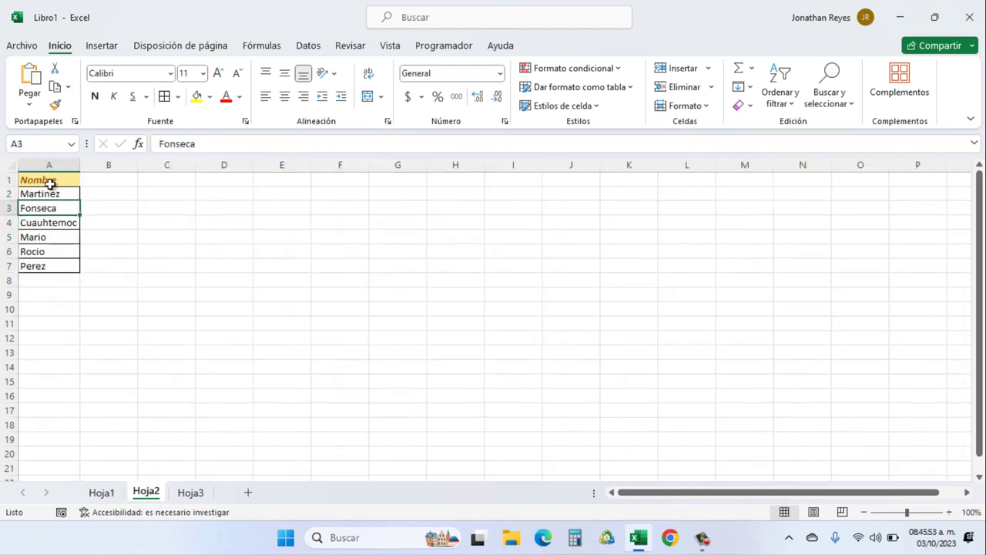
drag(50, 184, 42, 279)
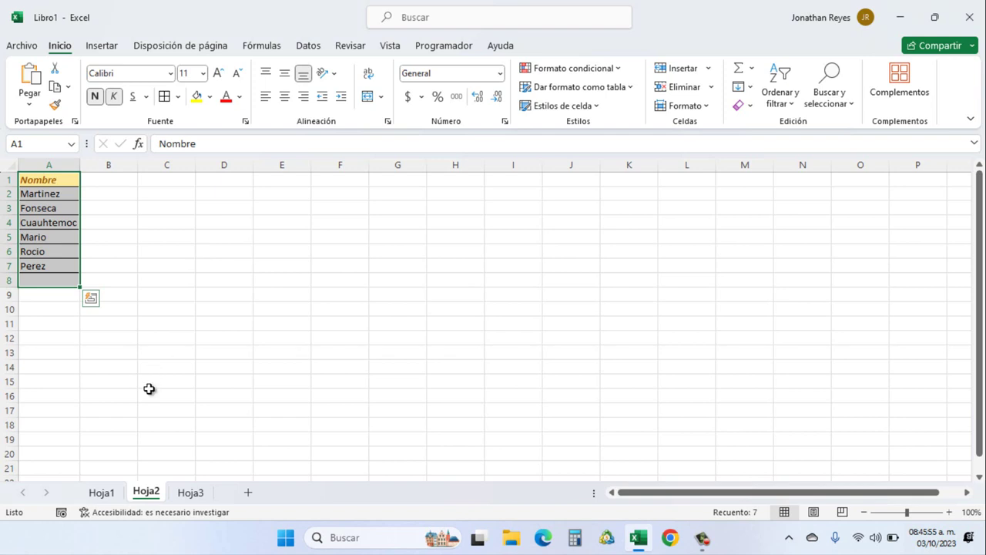
click(103, 494)
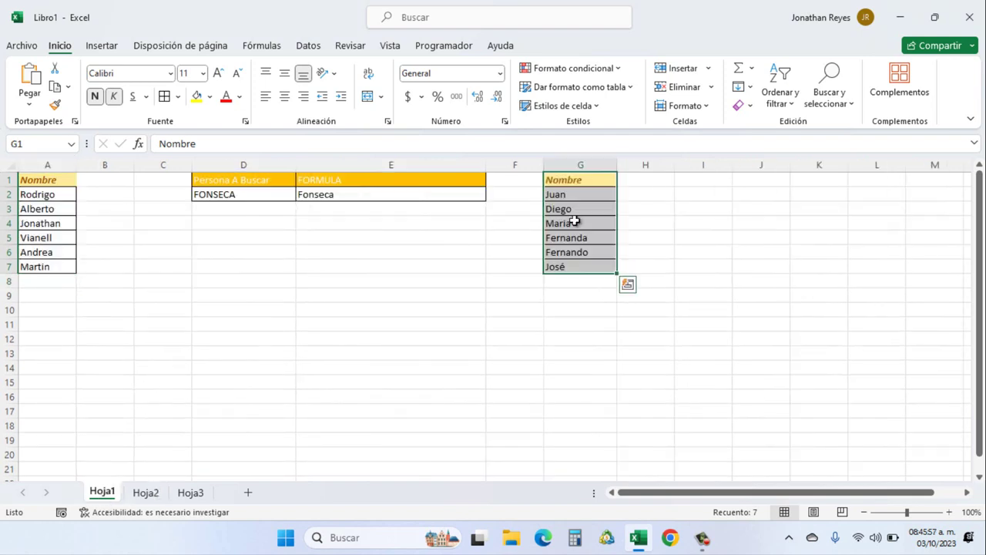
Change D2's search name to Perez.
click(249, 196)
double_click(248, 196)
text(Perwe)
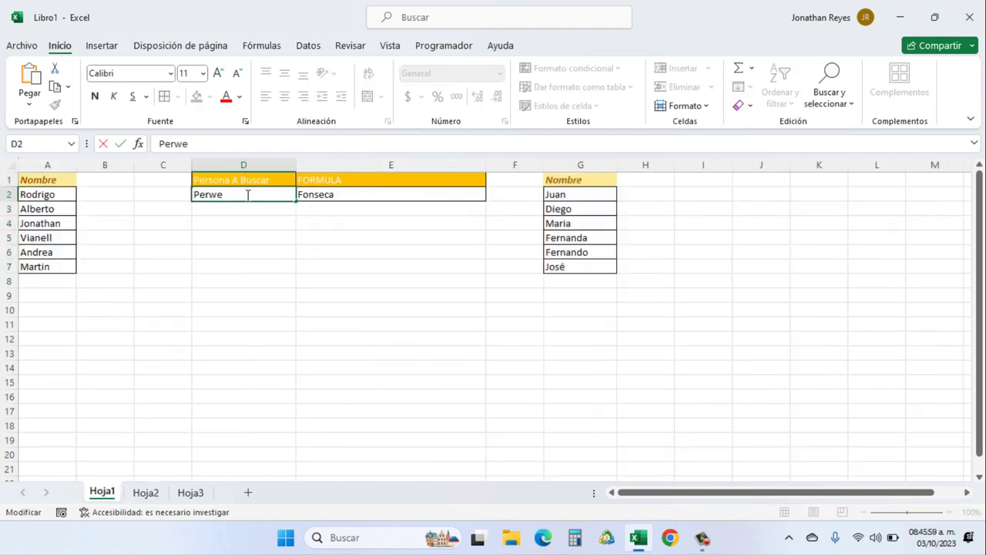
key(BackSpace)
key(BackSpace)
text(ez)
key(Return)
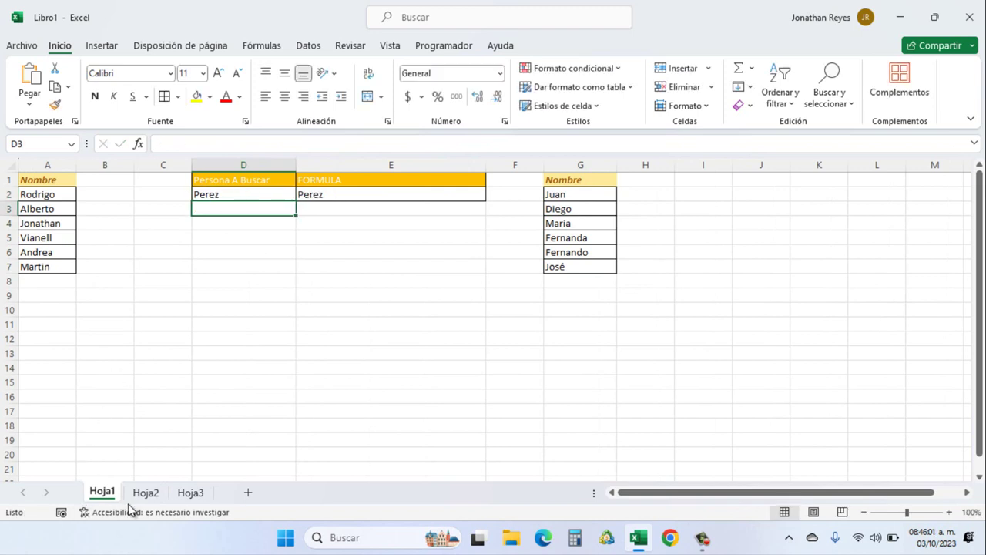
Confirm Perez is on Hoja2, search Rocio in D2, then view Hoja3's name list.
click(140, 497)
click(43, 267)
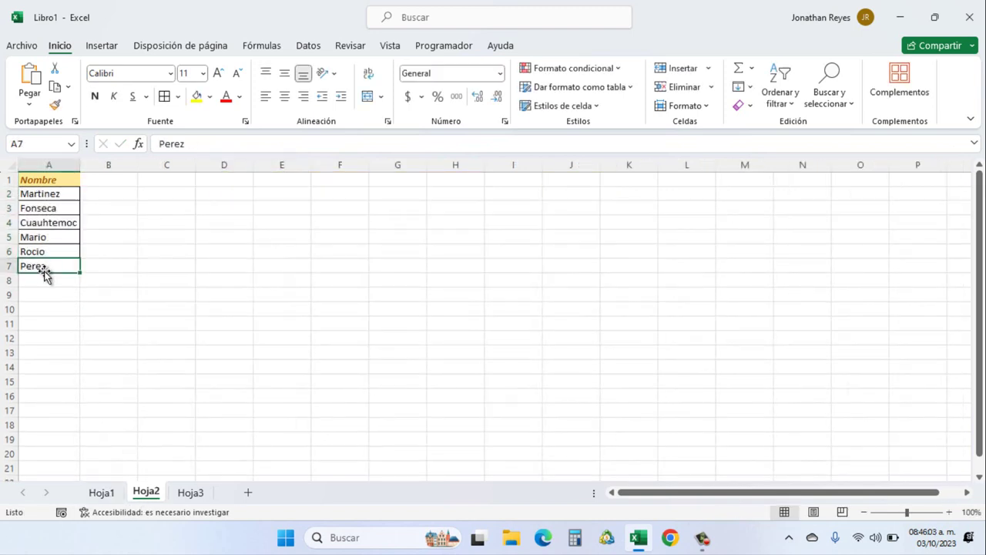
click(102, 494)
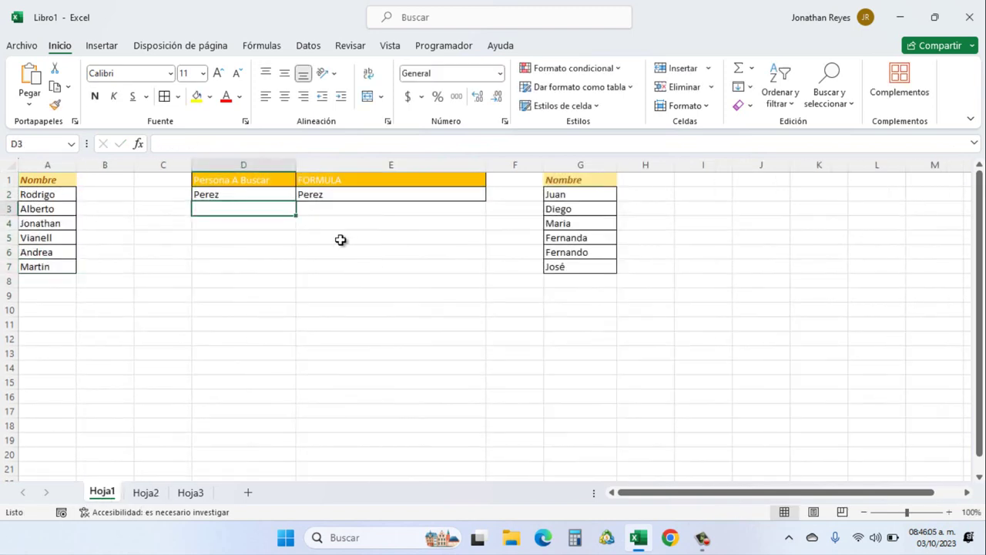
double_click(225, 194)
click(152, 494)
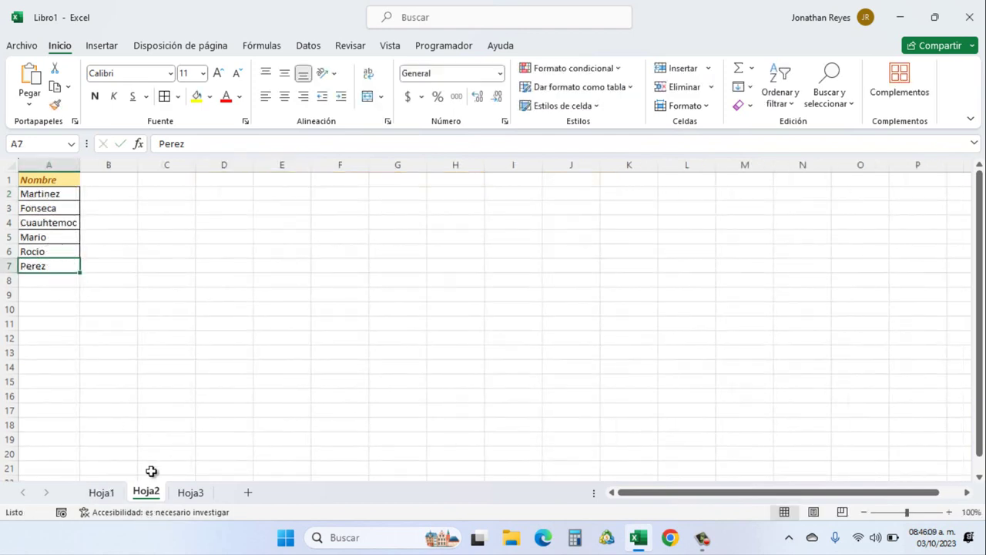
click(103, 492)
text(Roci)
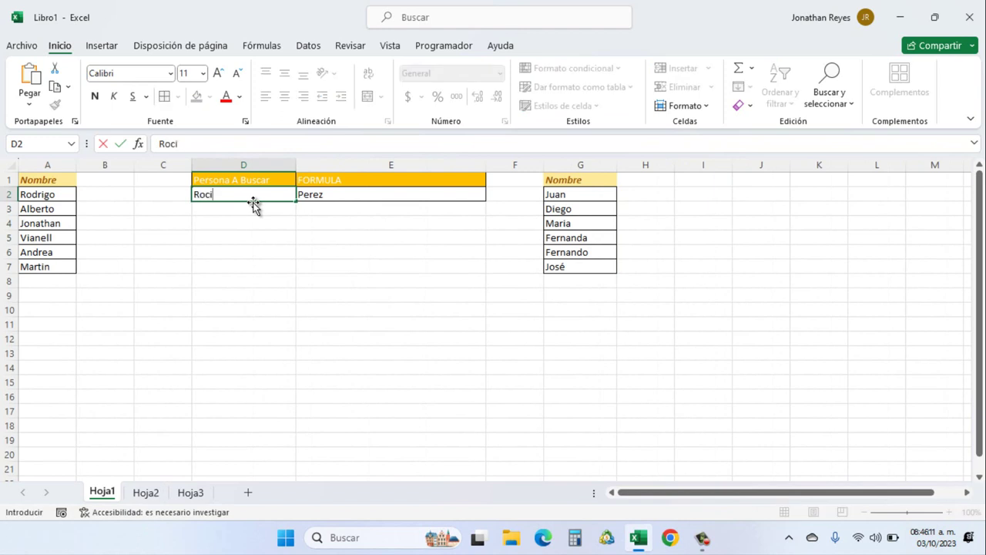
text(o)
key(Return)
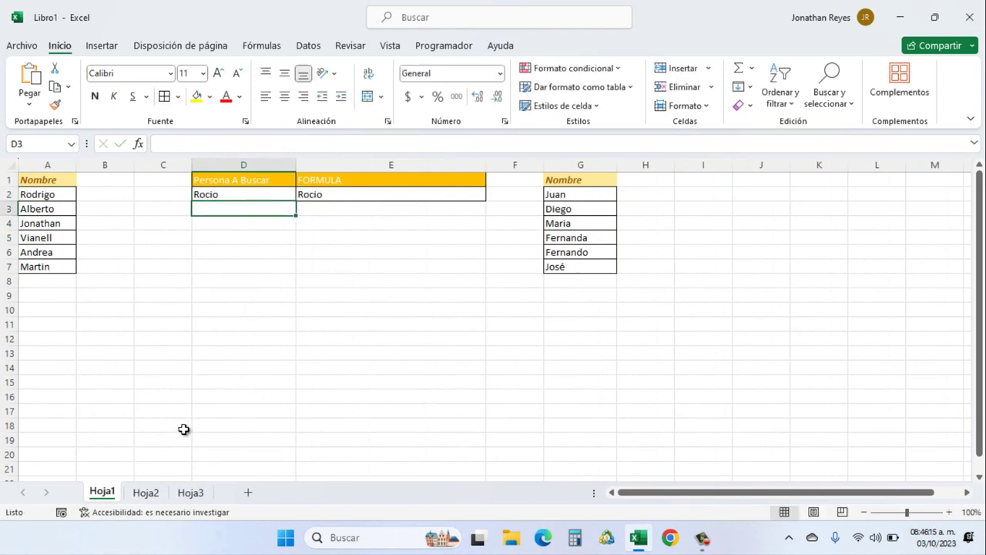
click(189, 492)
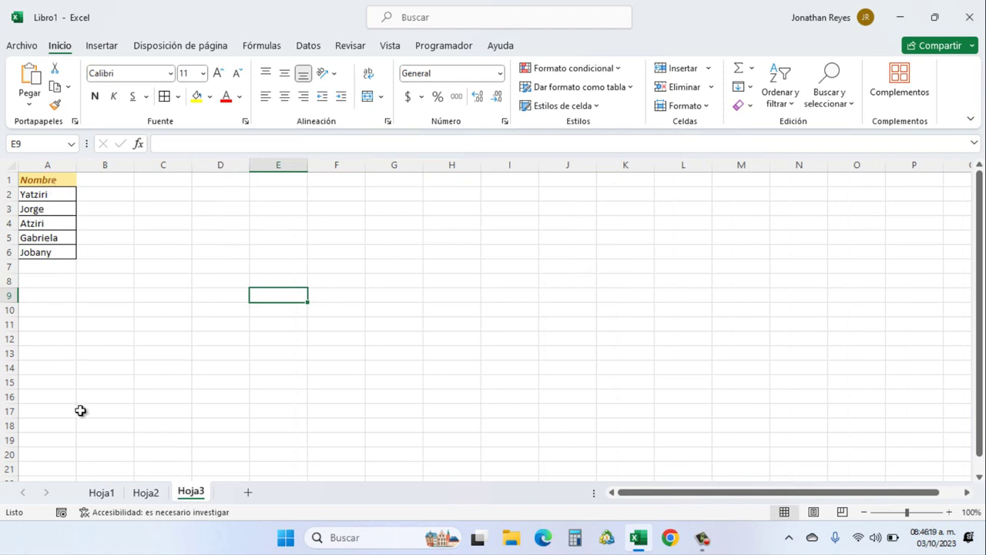
Set D2's search name to Jorge, then replace it with Gabriela.
click(102, 492)
click(209, 185)
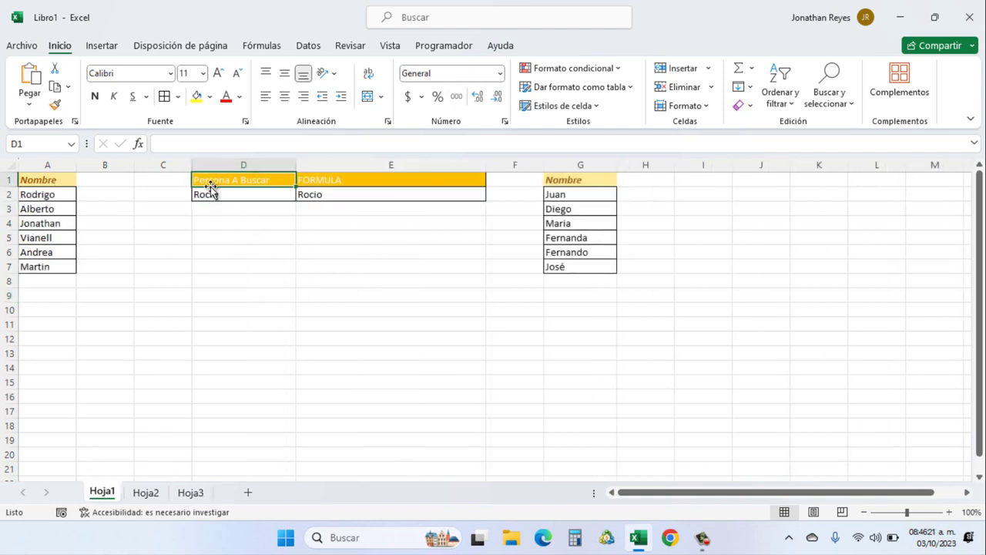
click(211, 193)
text(Jorge)
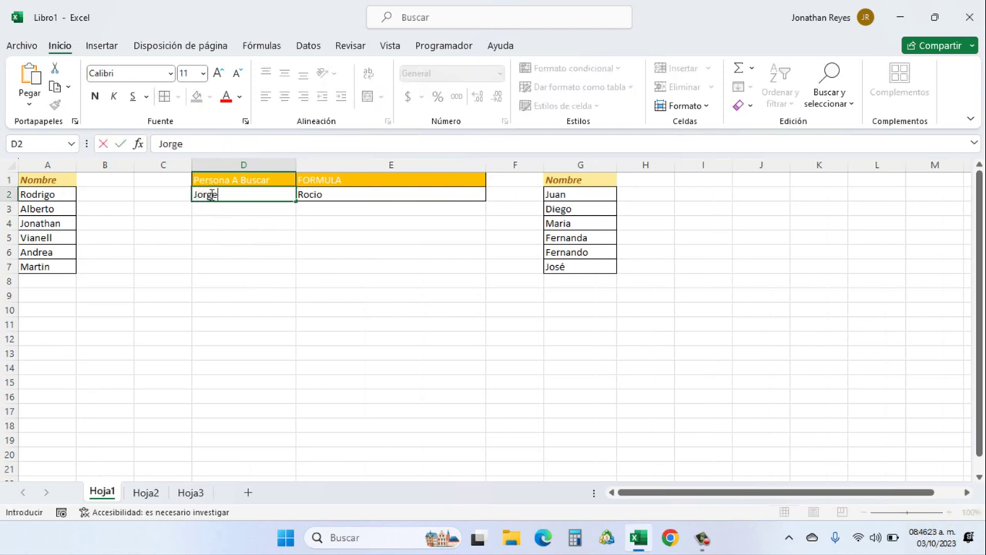
key(Return)
double_click(213, 195)
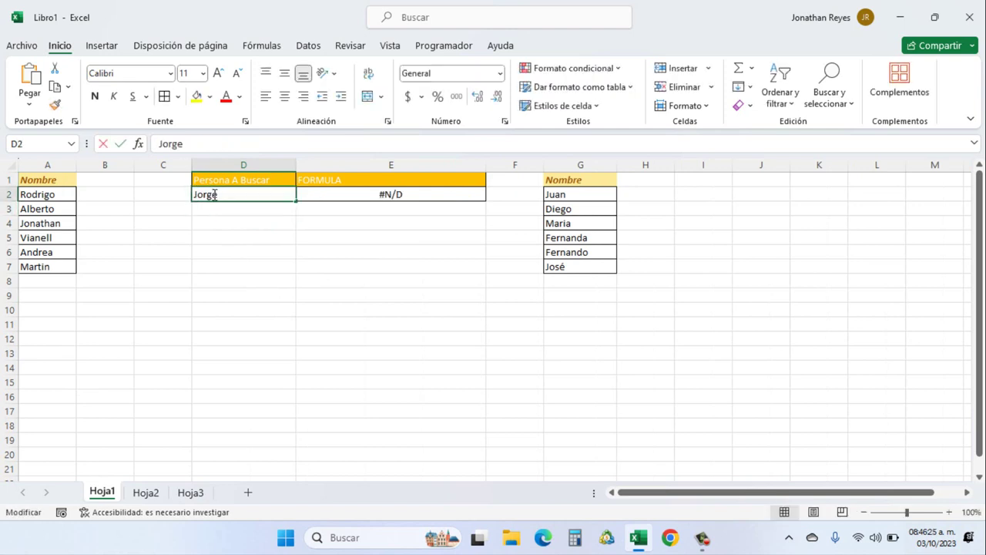
double_click(213, 194)
text(G)
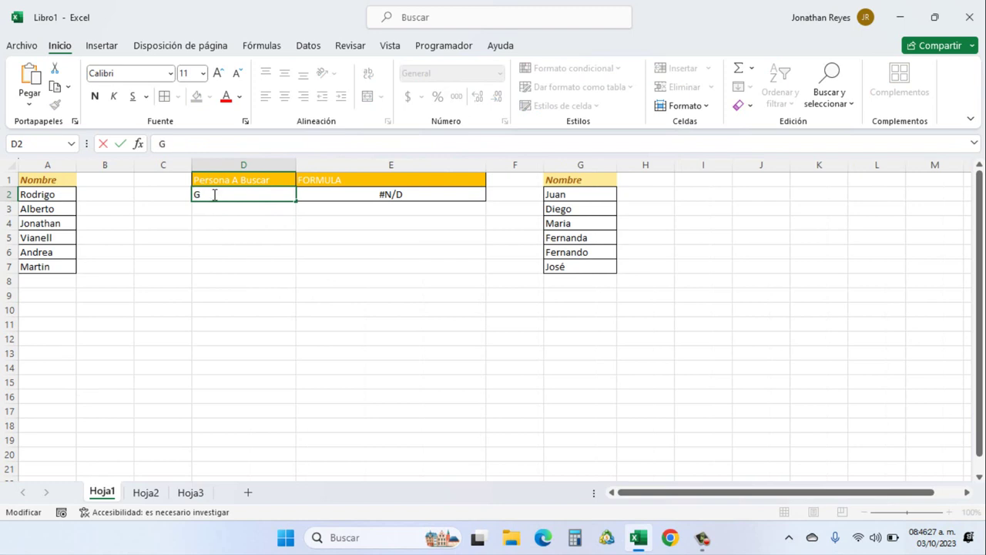
text(abriela)
key(Return)
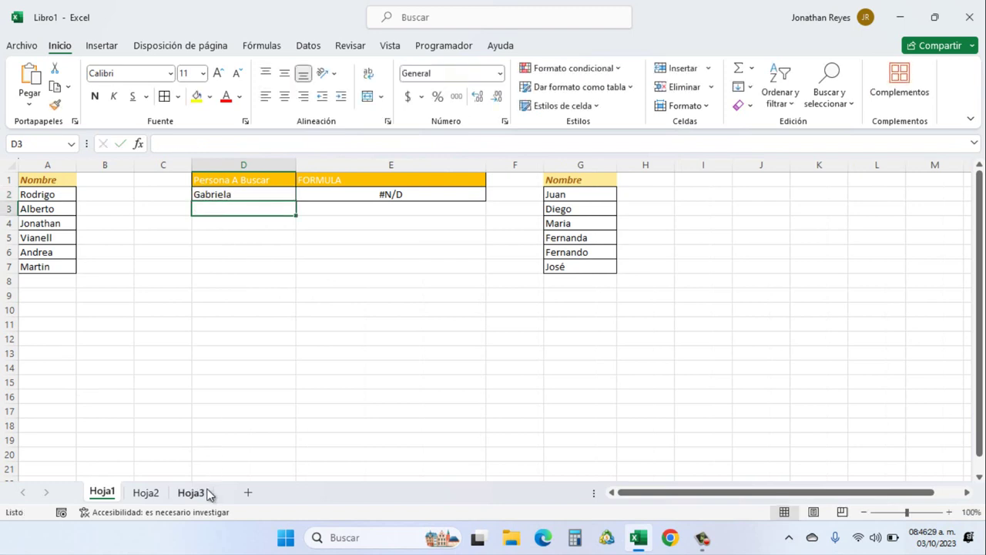
Check Hoja3's name list, then reopen E2's formula on Hoja1 for editing.
click(207, 493)
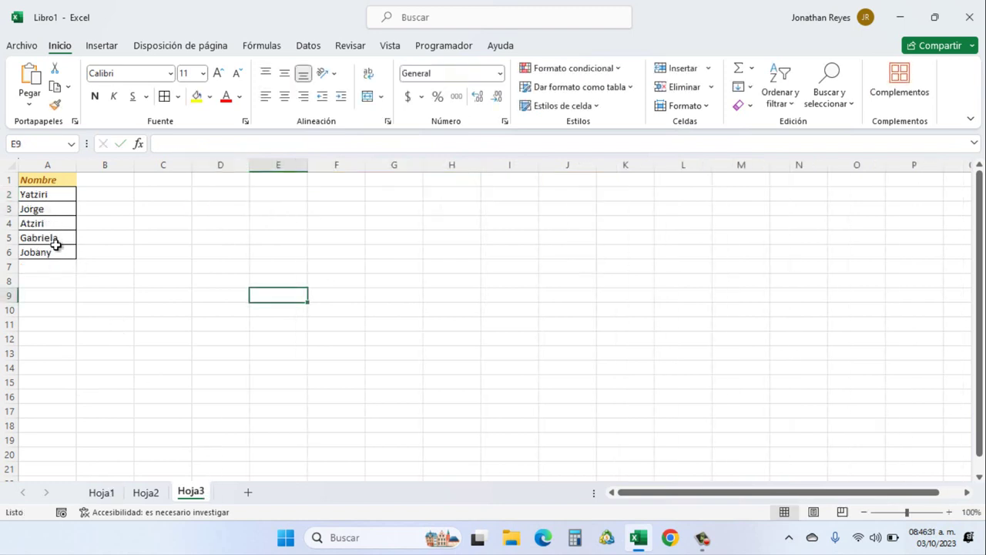
click(99, 493)
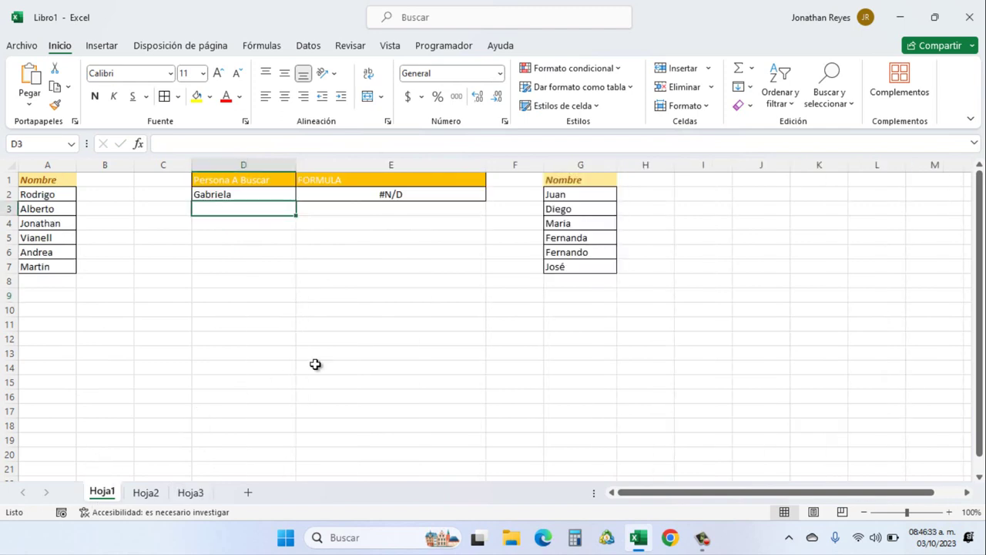
double_click(377, 195)
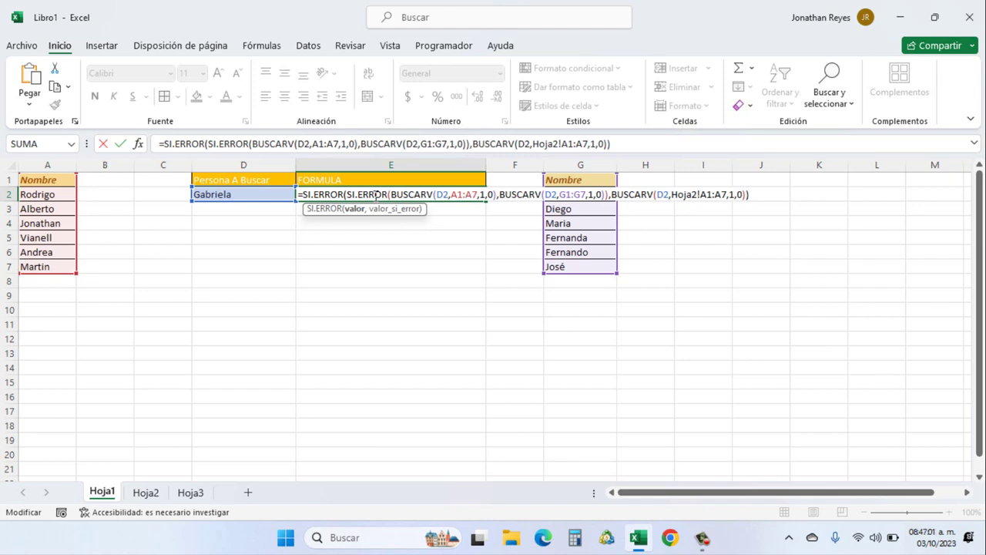
Wrap E2's formula in a new outer SI.ERROR and add a trailing comma.
click(303, 195)
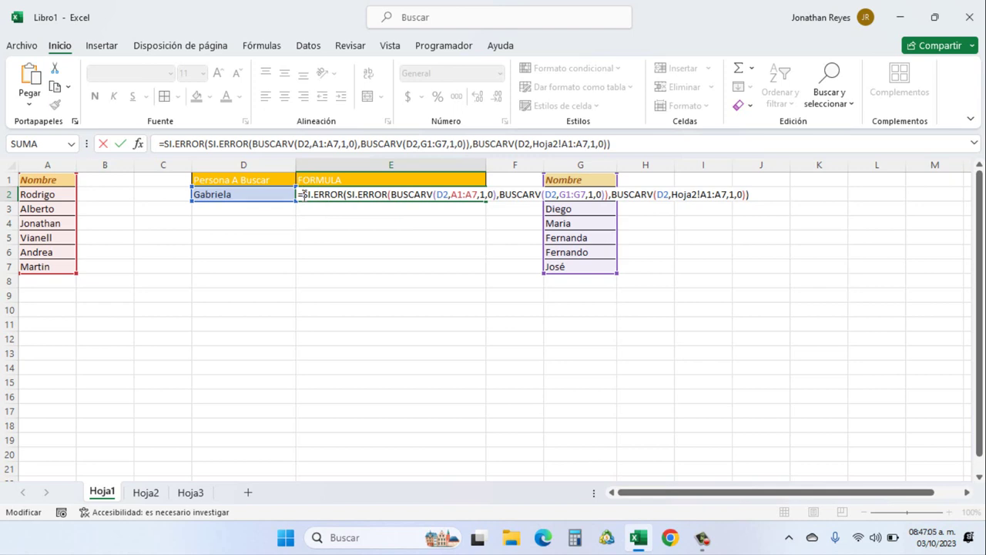
text(si.error)
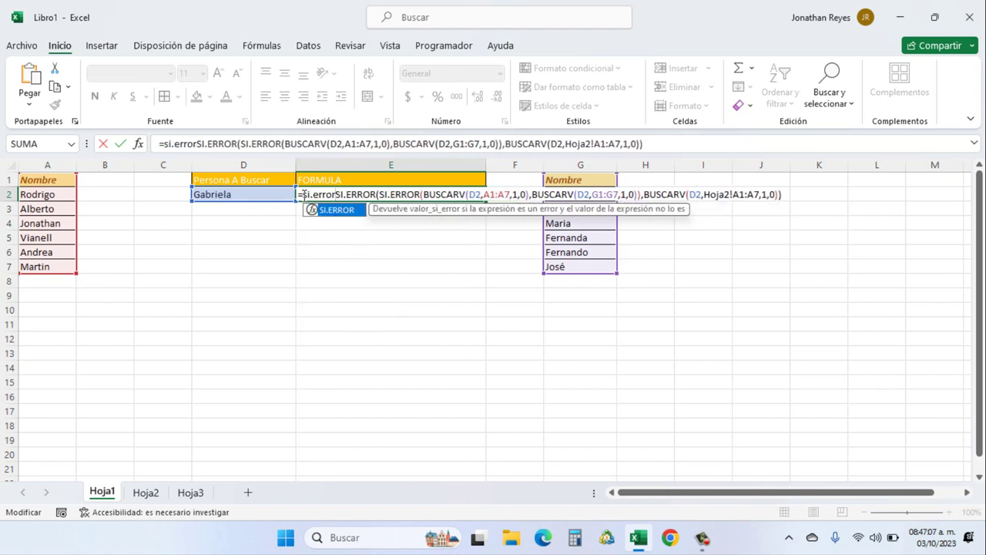
key(Tab)
click(795, 194)
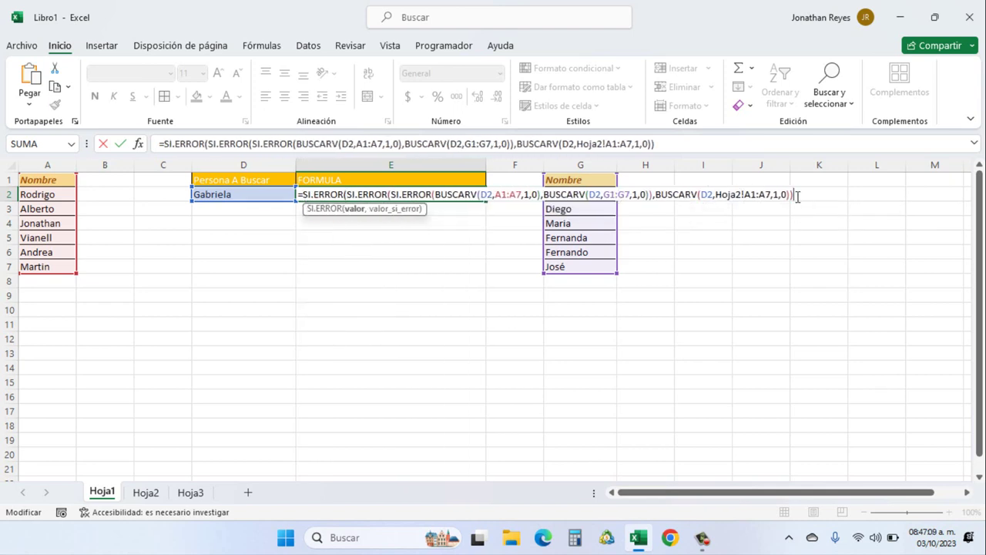
text(,)
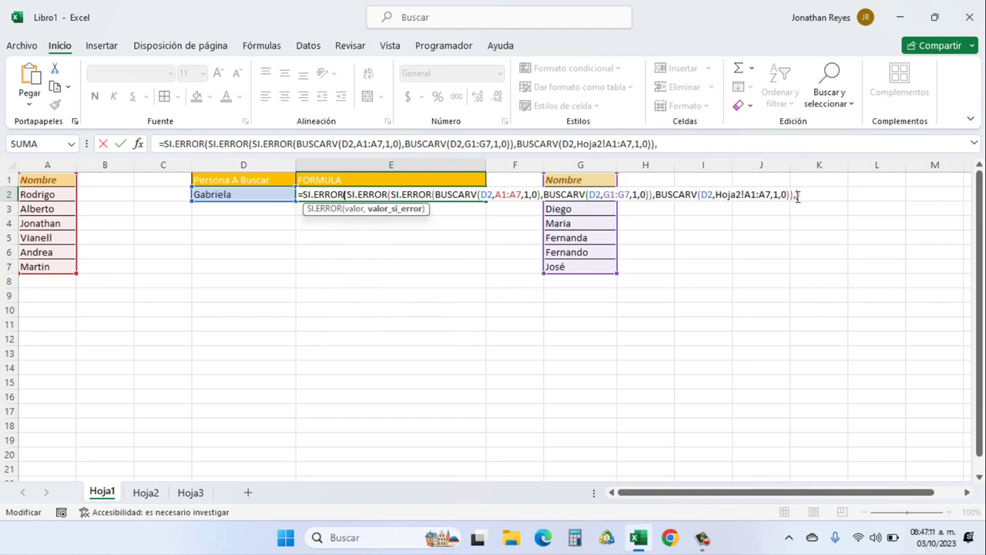
text())
Append a copy of BUSCARV(D2,Hoja2!A1:A7,1,0) retargeted to Hoja3 and accept Excel's correction.
drag(657, 194, 799, 195)
key(ctrl+c)
click(797, 195)
key(ctrl+v)
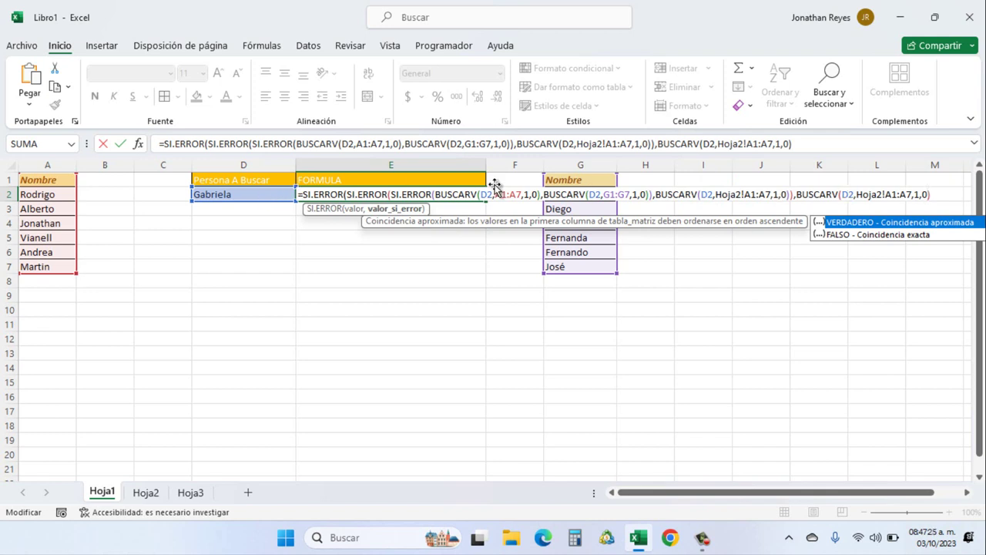
click(883, 194)
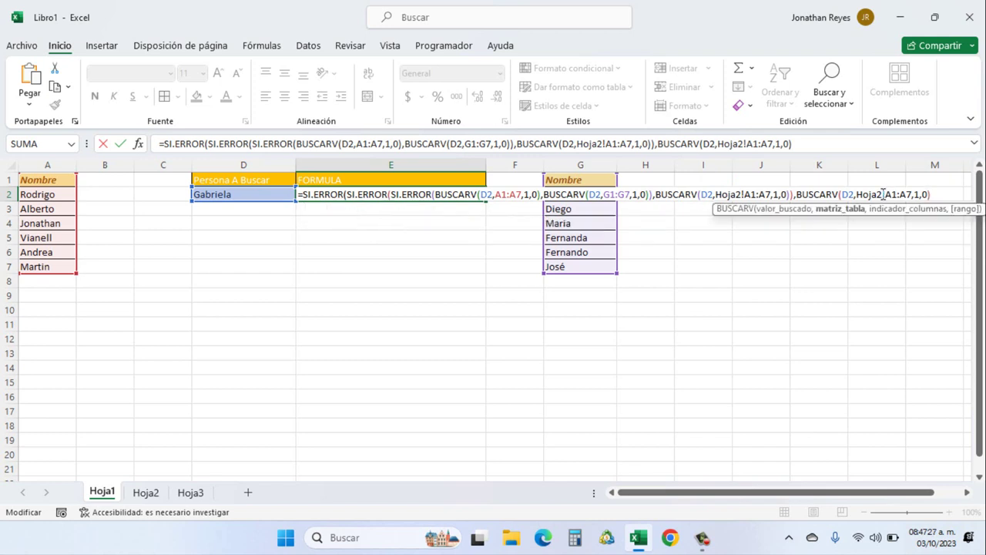
key(BackSpace)
text(3)
click(192, 493)
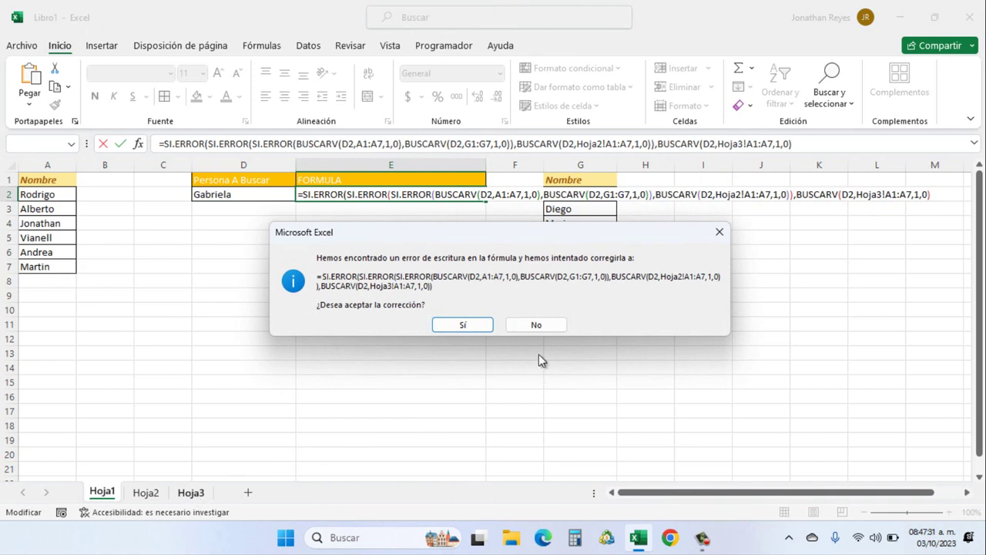
click(485, 326)
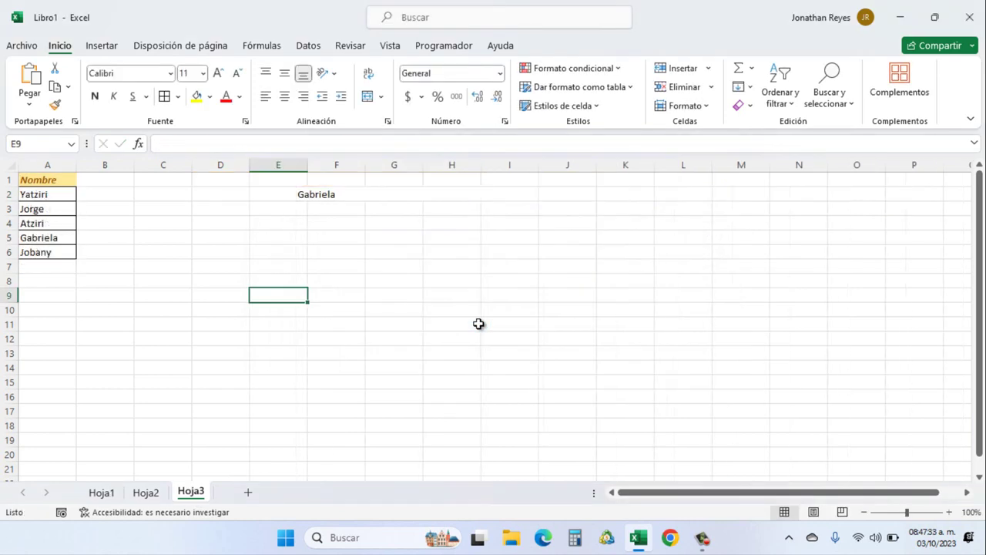
Re-commit E2's formula, confirm Gabriela appears on Hoja3, and reopen E2's formula.
click(101, 493)
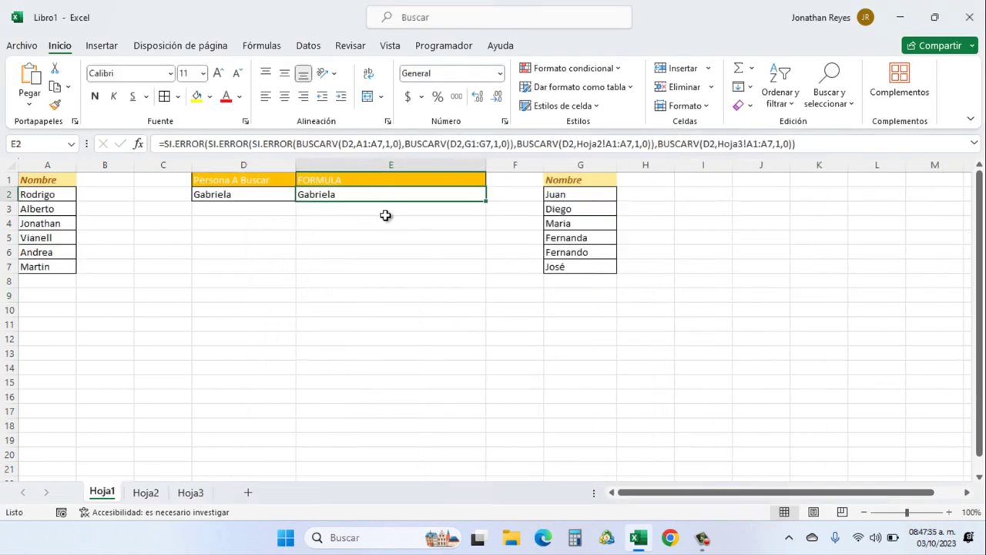
double_click(347, 194)
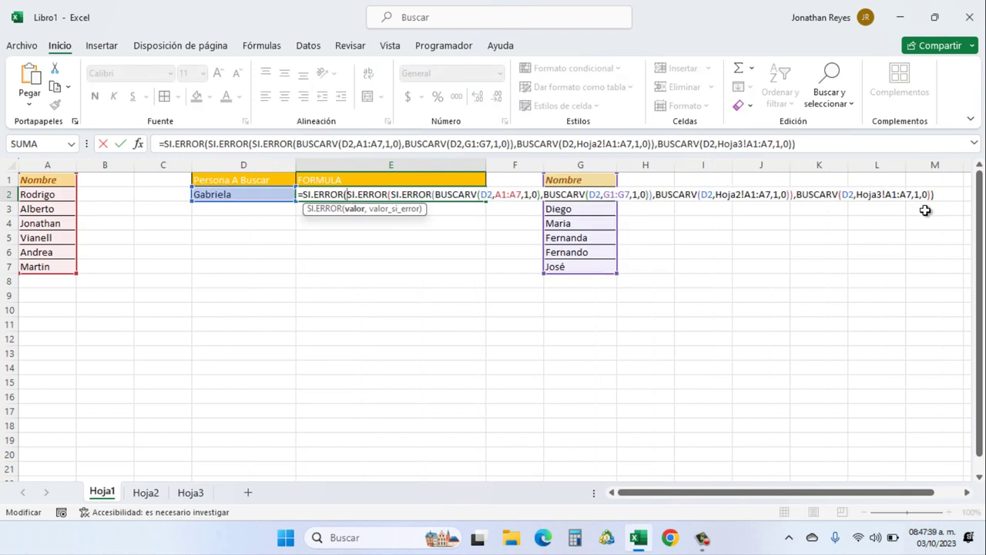
key(Return)
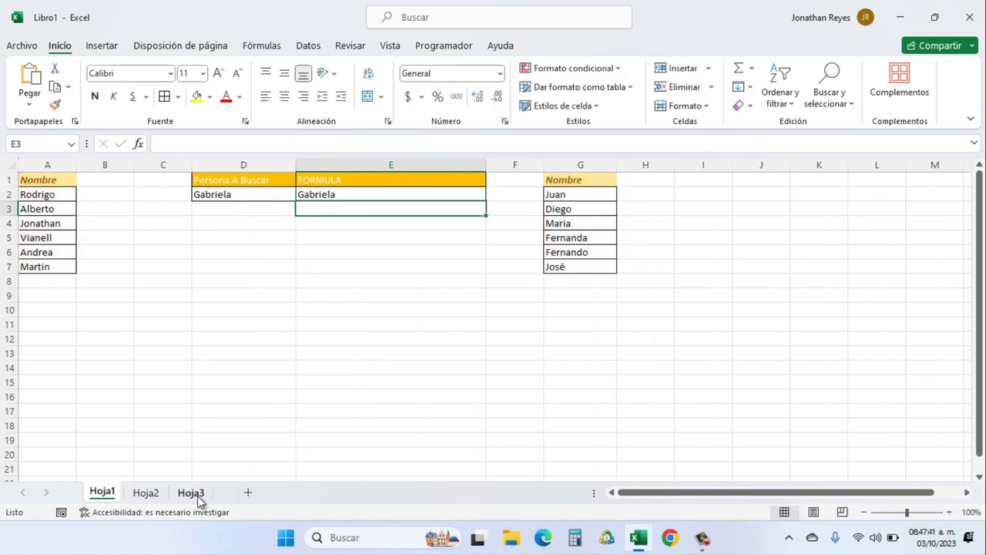
click(193, 494)
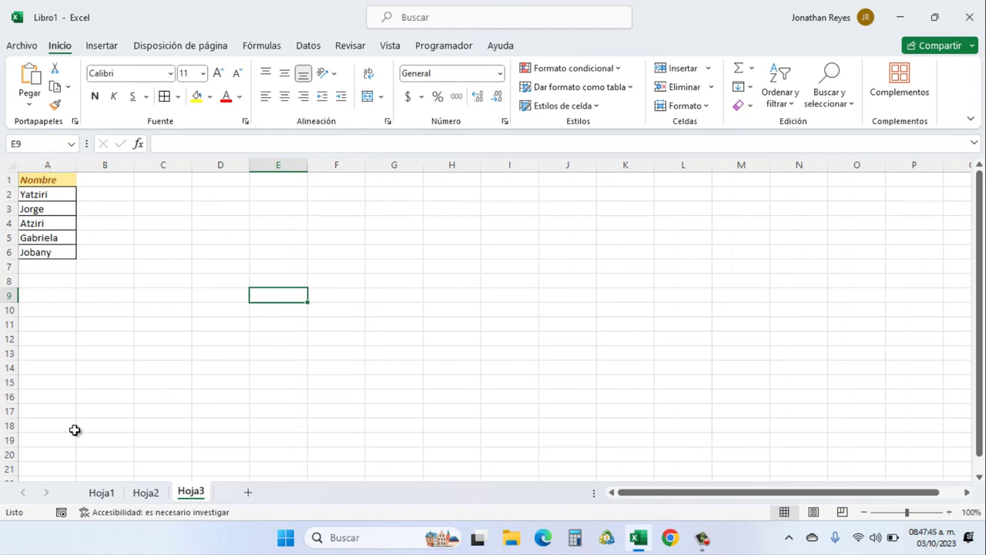
click(97, 491)
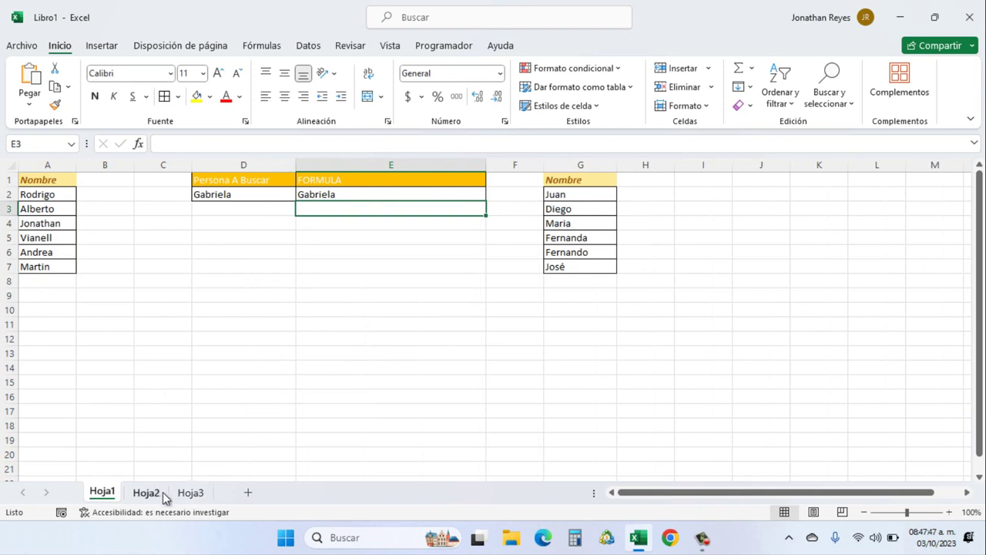
double_click(371, 193)
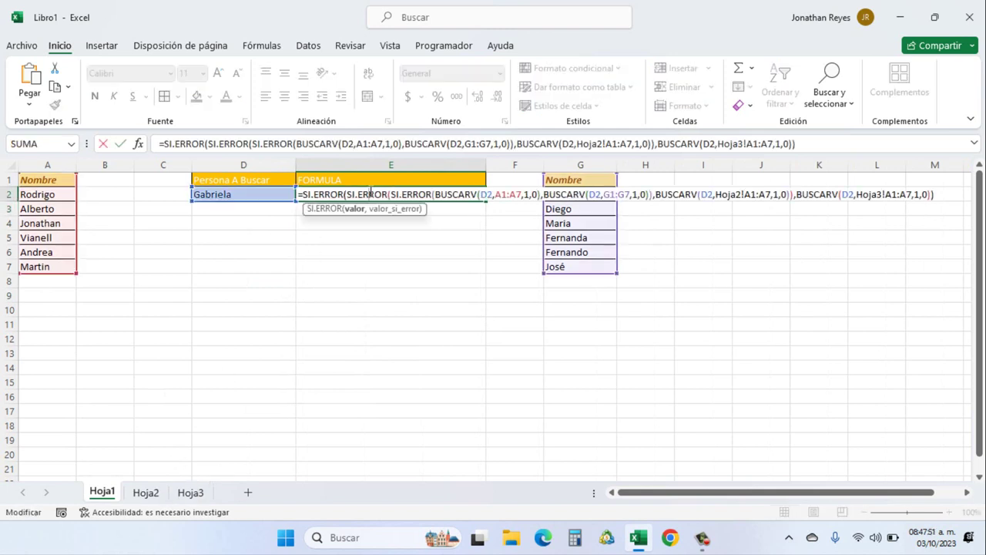
Change the last lookup's range from Hoja3!A1:A7 to Hoja3!A1:A6 and commit the formula.
click(913, 192)
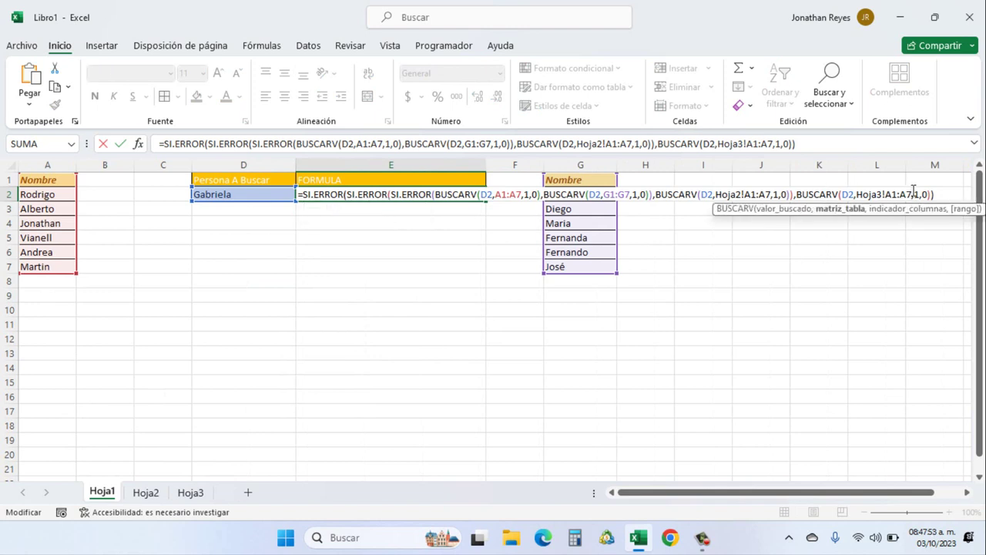
key(BackSpace)
text(6)
click(917, 194)
double_click(917, 194)
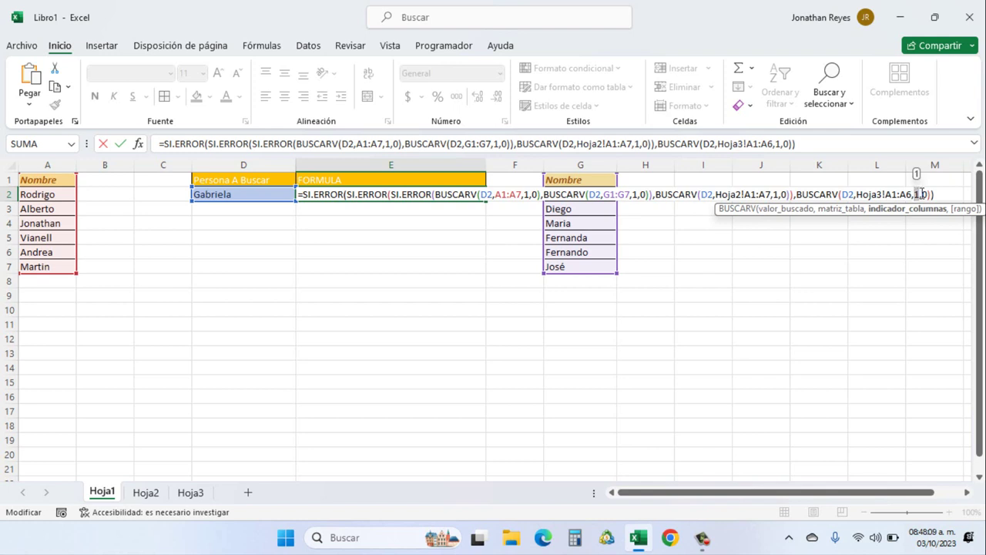
key(Return)
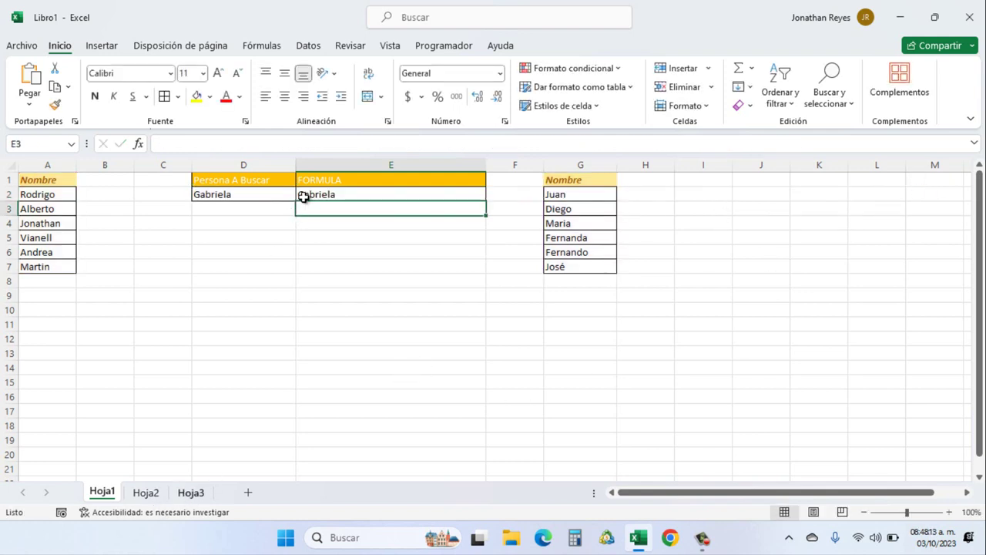
Check Hoja3's names, then view E2's formula on Hoja1.
click(189, 493)
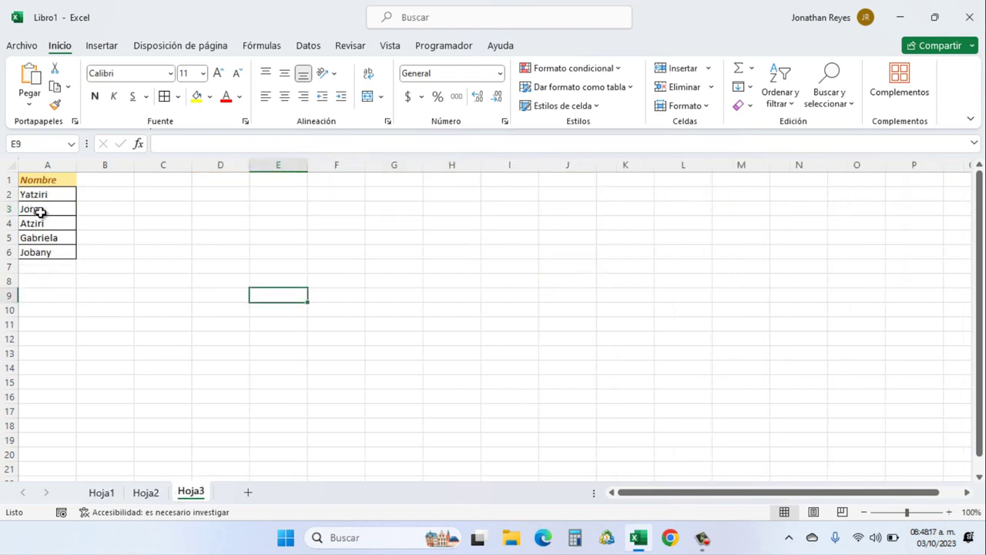
click(101, 492)
click(242, 197)
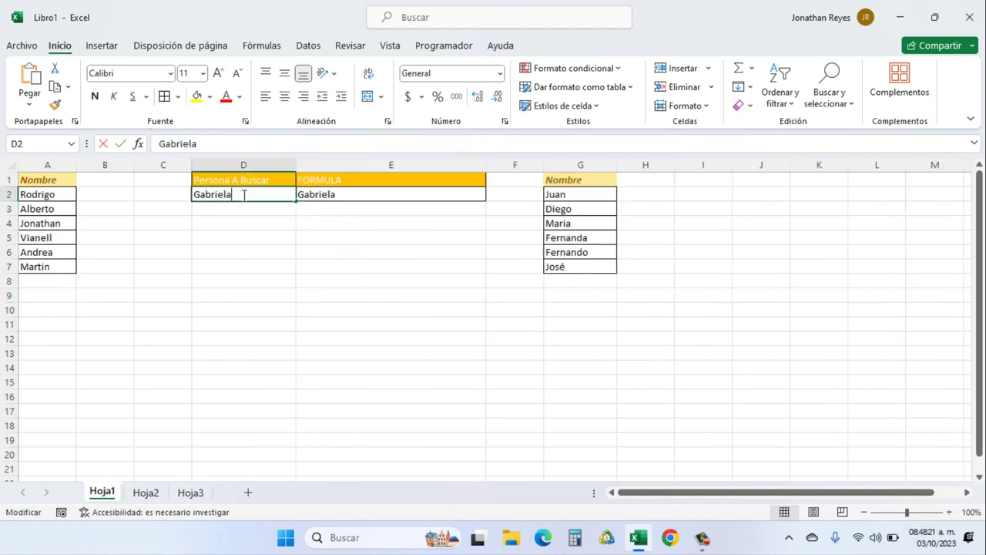
double_click(308, 194)
Search Jorge in D2, then switch the search name back to Gabriela.
click(272, 193)
double_click(273, 193)
text(H)
key(BackSpace)
text(J)
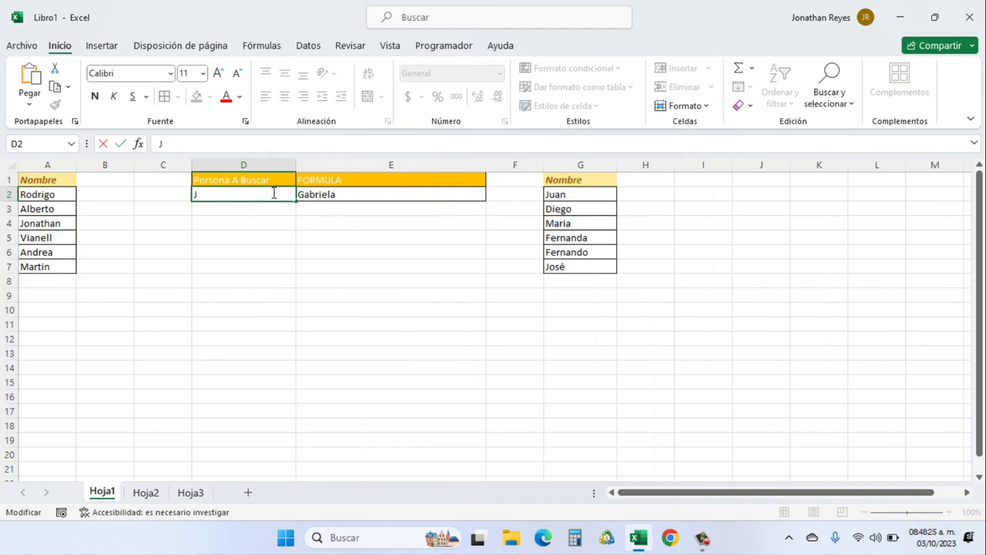
text(orge)
key(Return)
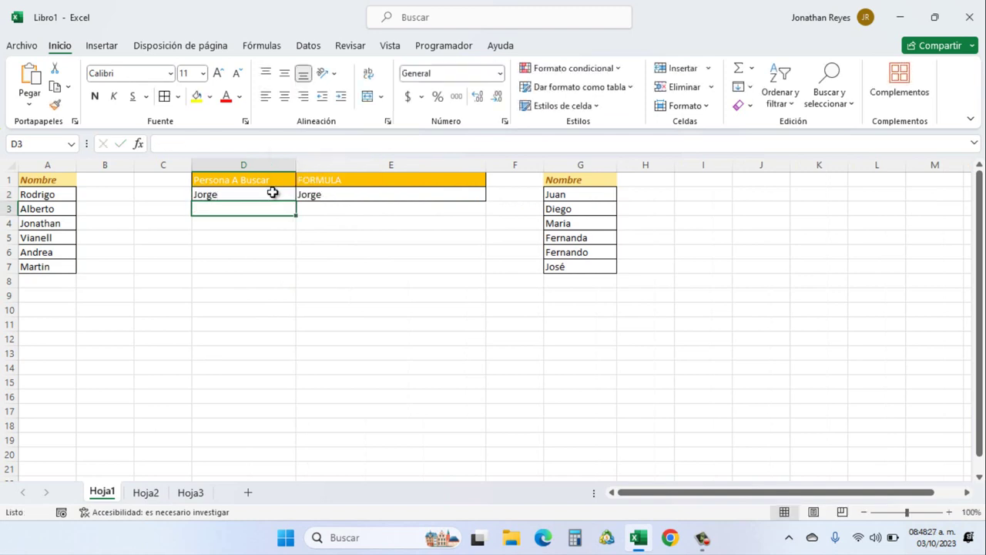
click(273, 193)
double_click(273, 193)
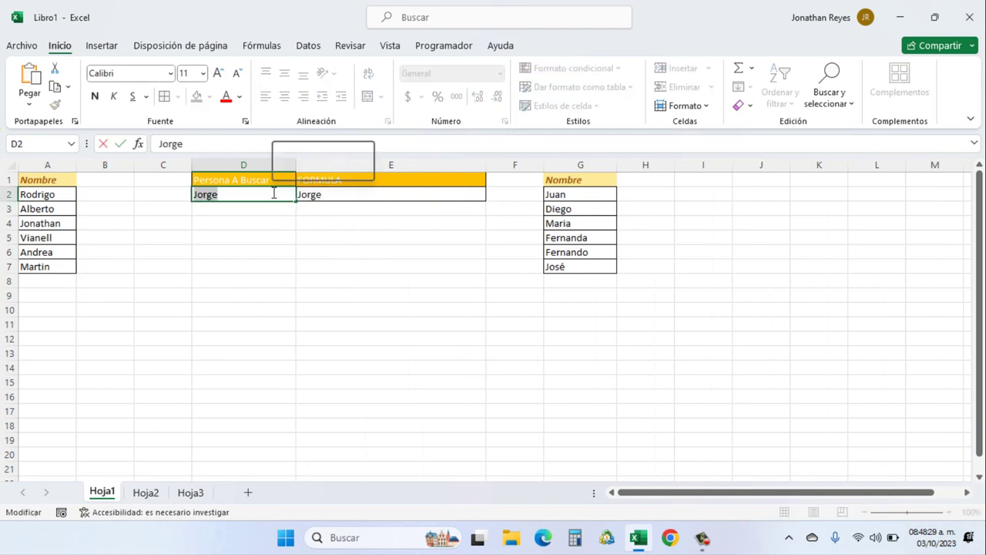
text(Gabriela)
key(Return)
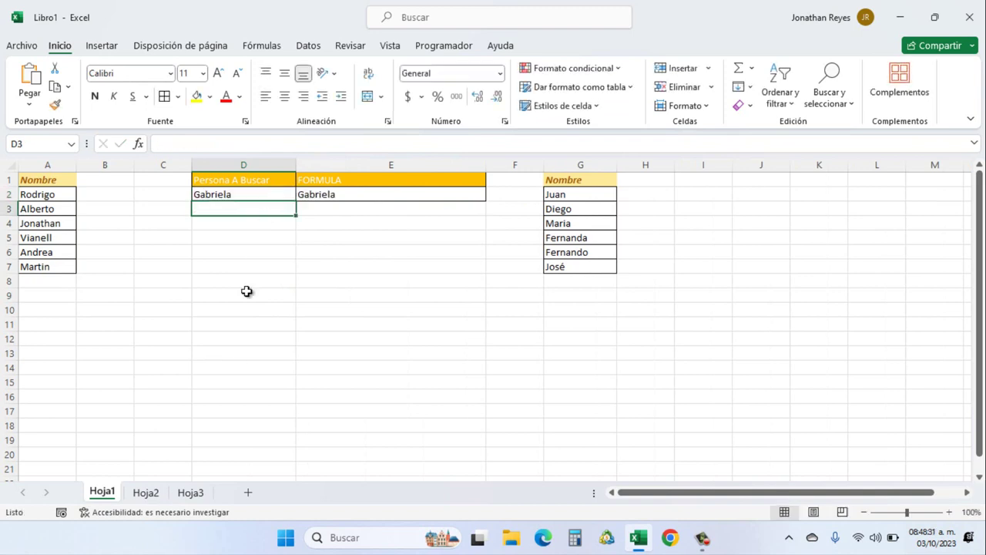
Check Hoja3's list again and enter Jobany as D2's search name.
click(191, 492)
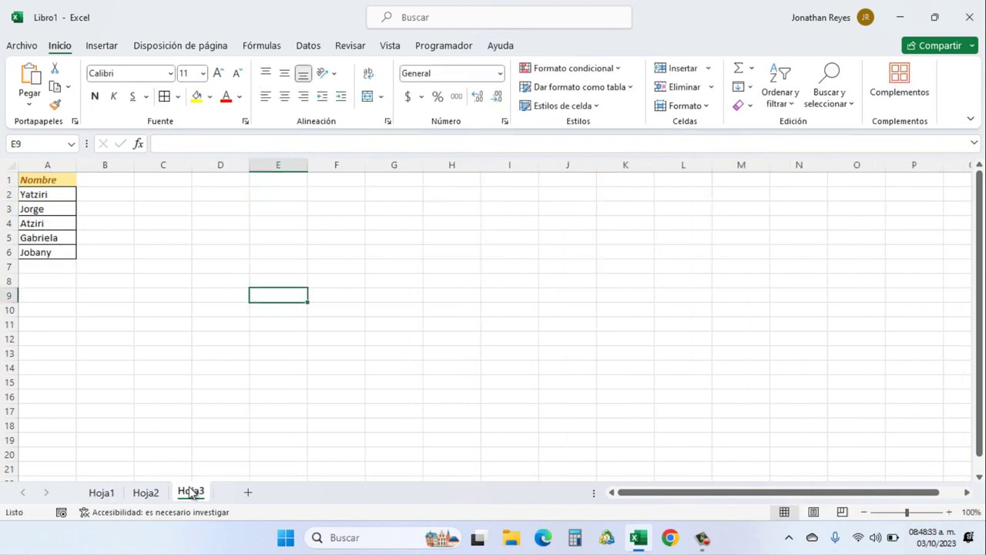
click(101, 491)
click(227, 195)
double_click(228, 195)
text(J)
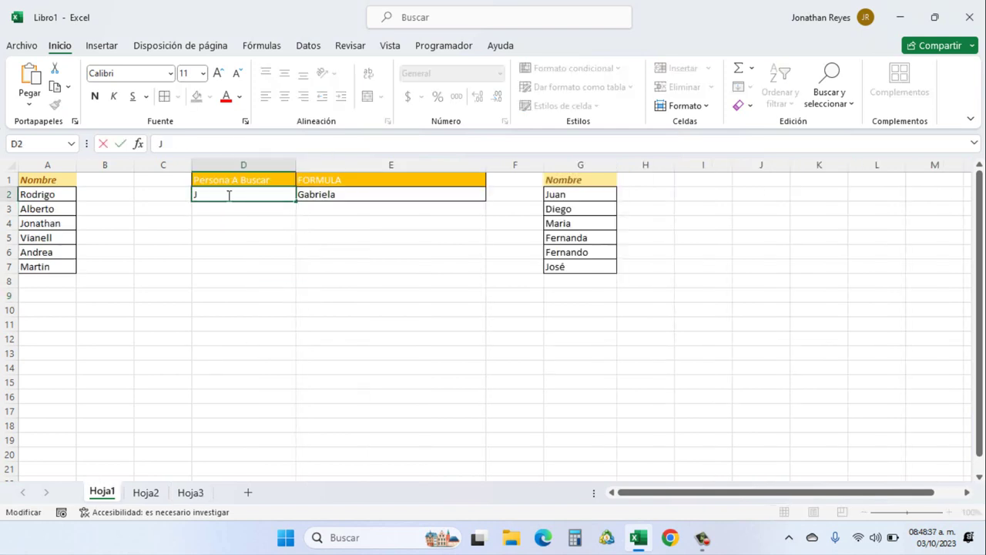
text(obany)
key(Return)
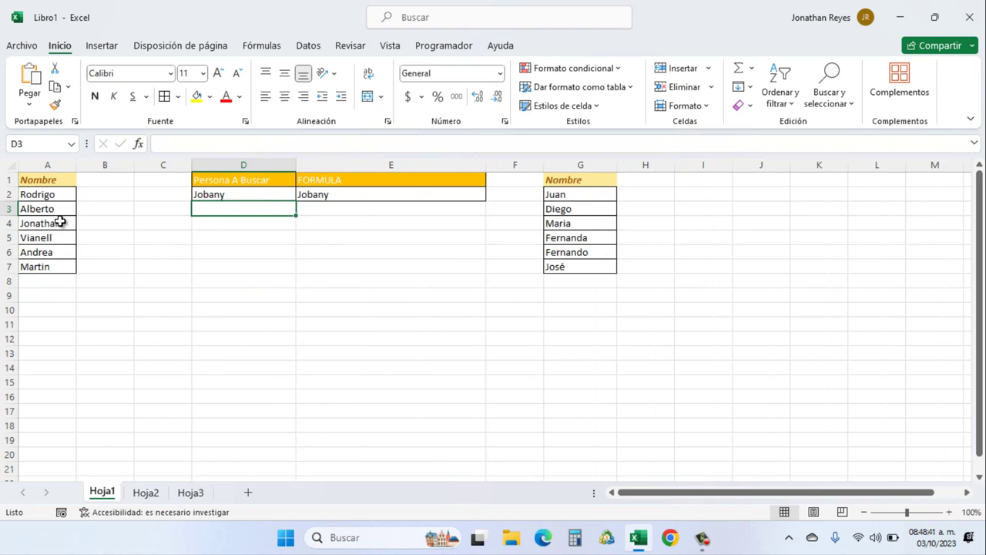
Replace the end of D2's search name with 'nathan' and commit it.
double_click(215, 194)
key(BackSpace)
key(BackSpace)
key(BackSpace)
text(nathan)
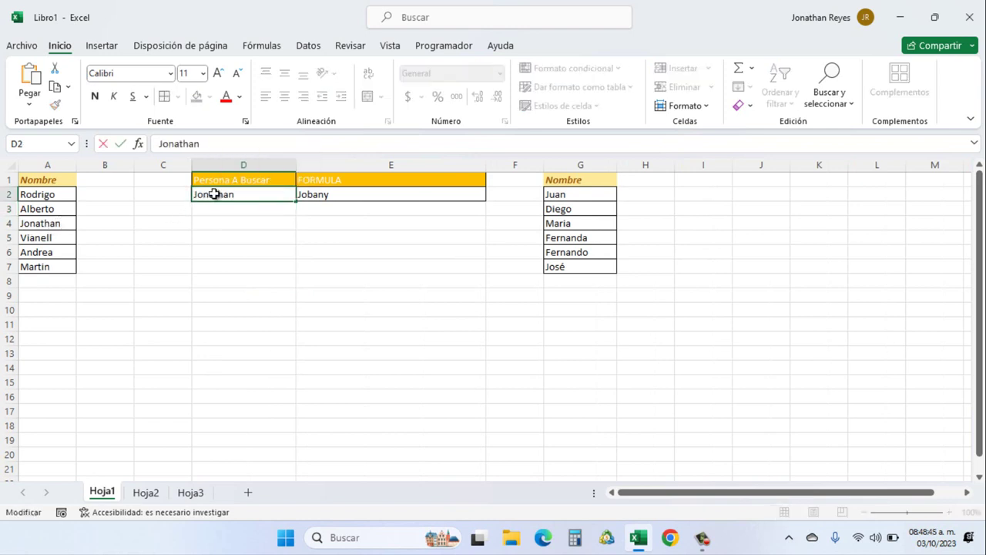
key(Return)
Search Fernanda in D2, then view Hoja2's name list.
click(239, 194)
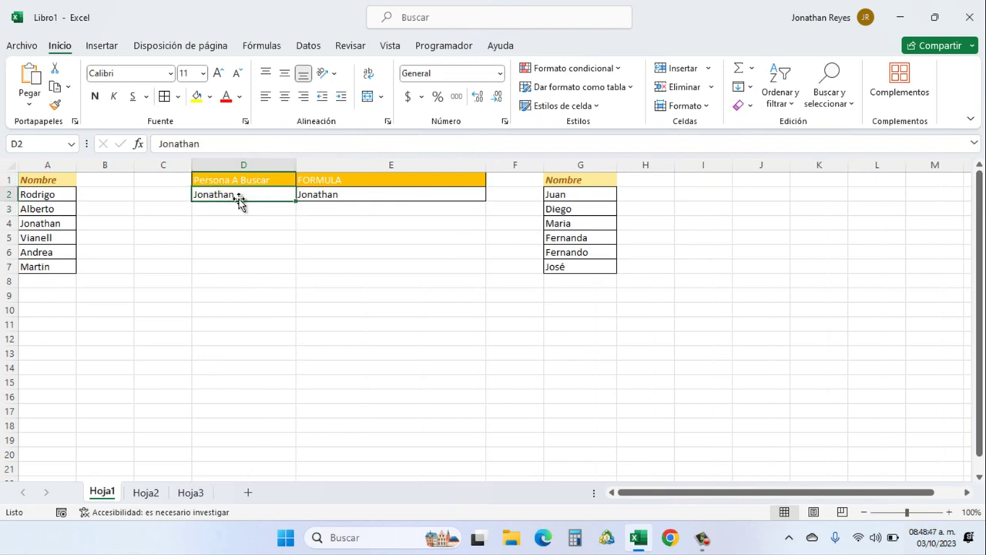
double_click(247, 195)
double_click(247, 194)
text(Fe)
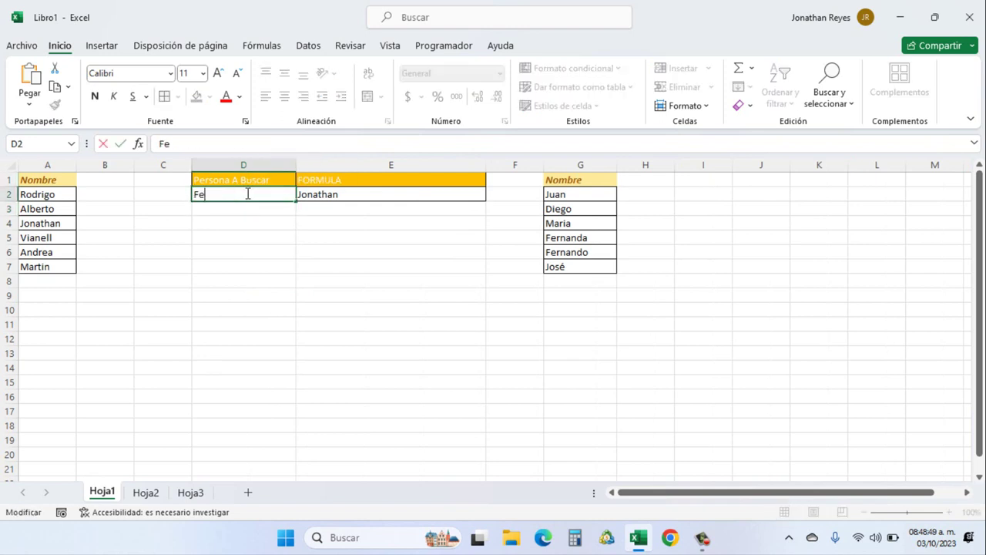
text(rnanda)
key(Return)
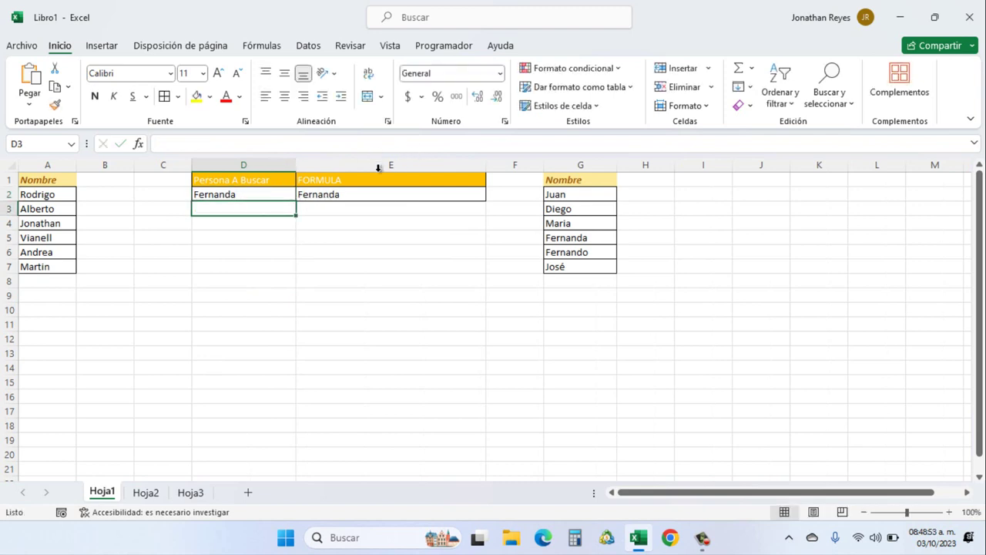
click(145, 493)
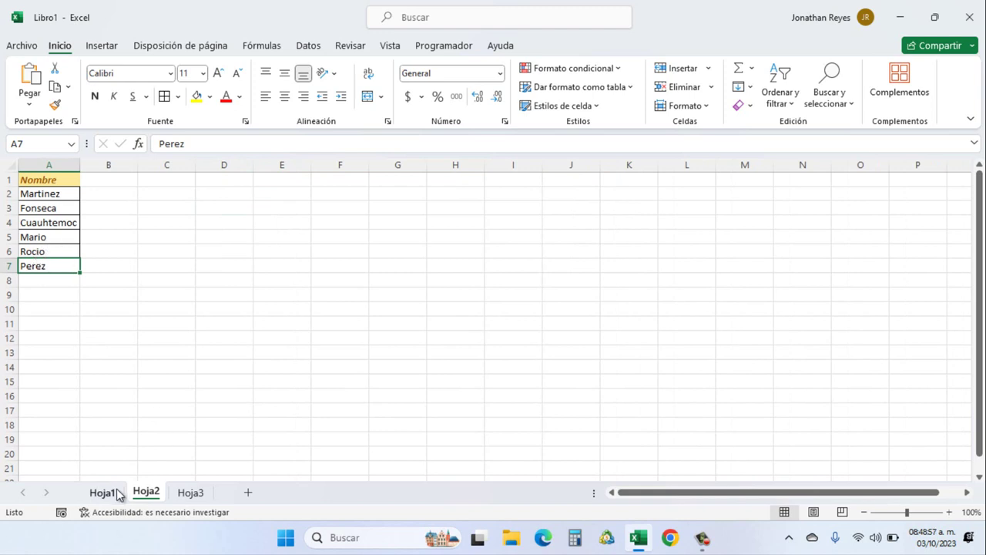
Enter Mario, a Hoja2 name, as D2's search name and open E2's formula.
click(102, 493)
double_click(258, 193)
key(BackSpace)
key(BackSpace)
key(BackSpace)
text(M)
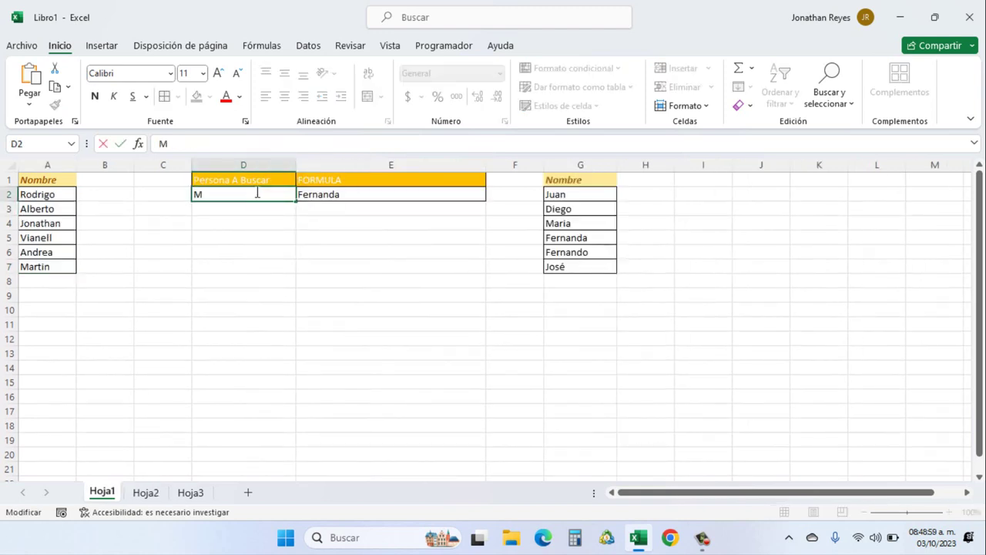
text(ario)
key(Return)
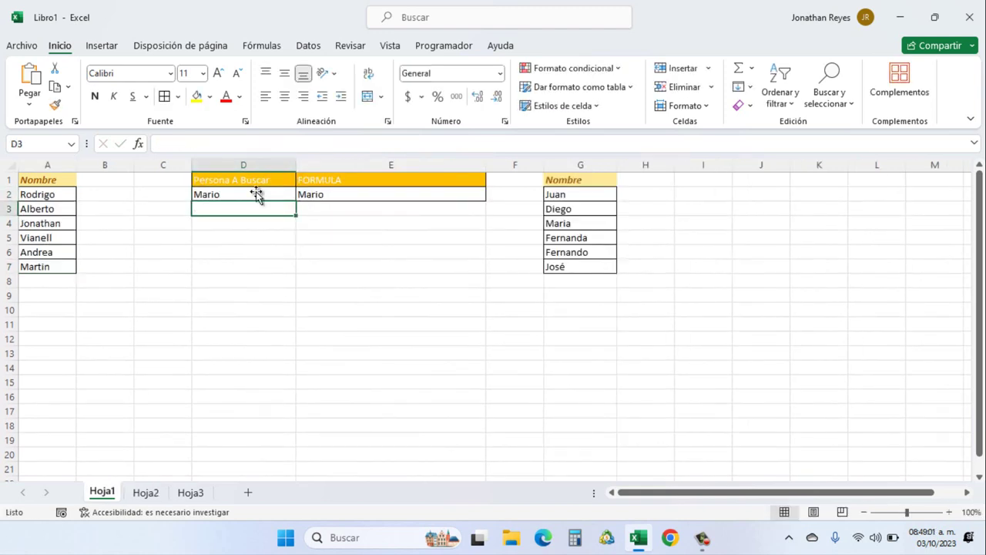
double_click(344, 194)
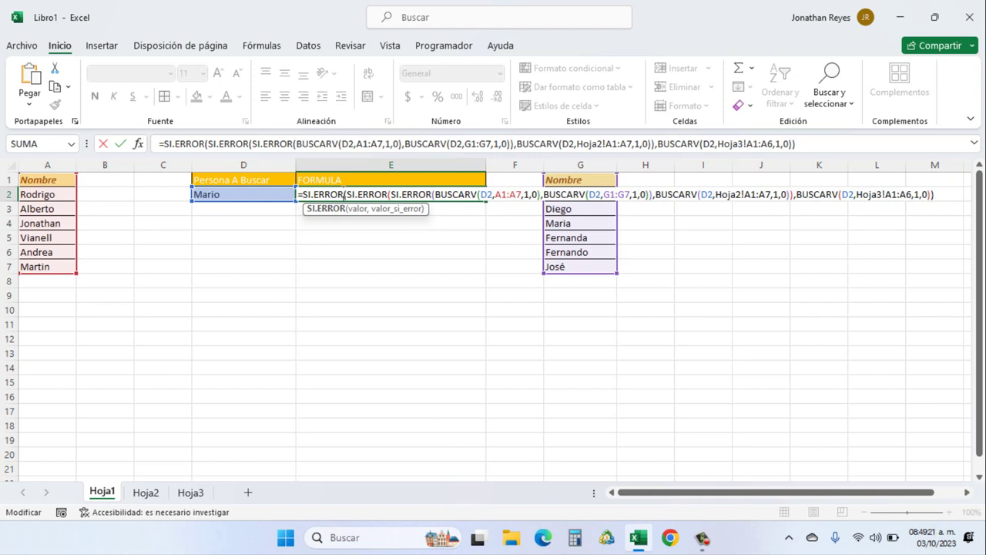
Exit E2 unchanged, glance at Hoja3 and Hoja2, and return to Hoja1.
key(Return)
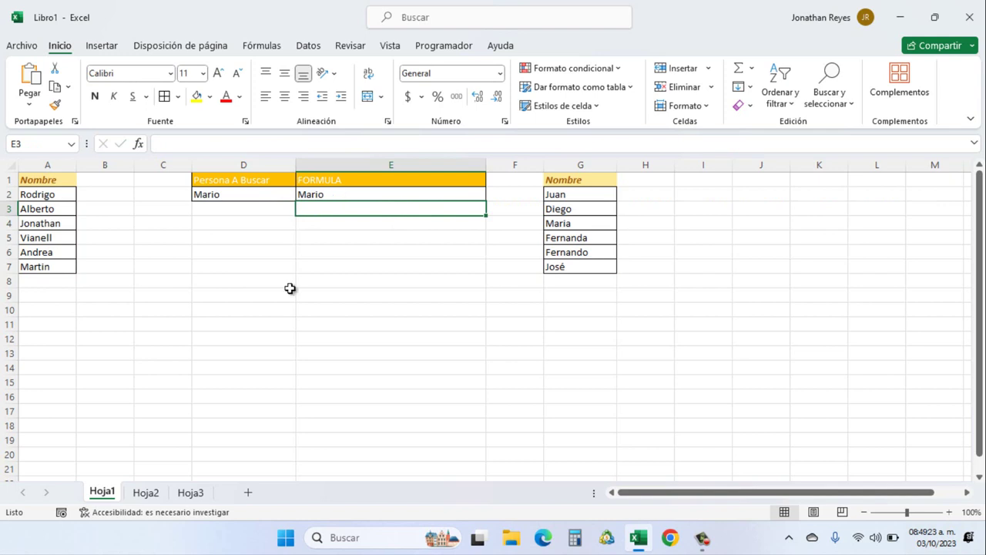
click(179, 495)
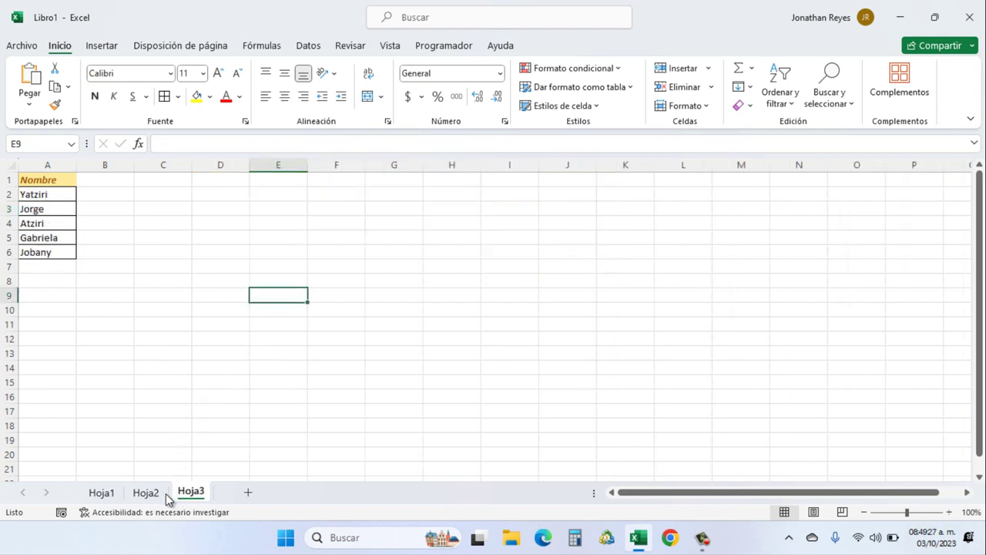
click(158, 497)
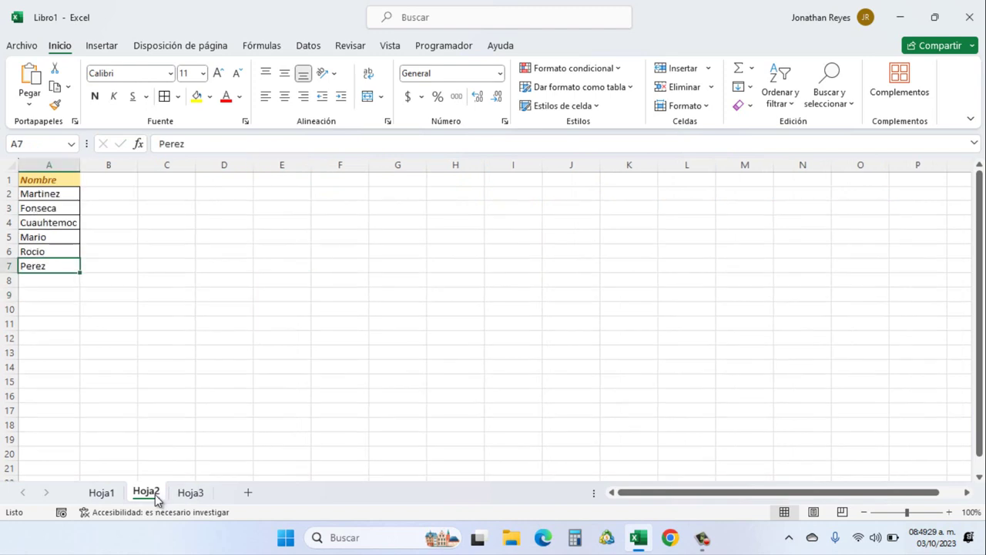
click(102, 497)
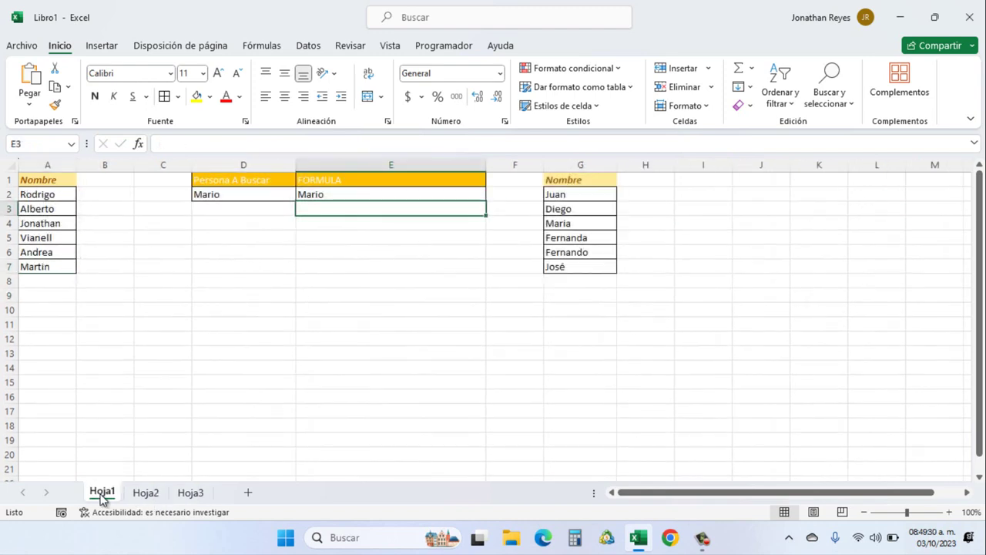
Search Rodriguez in D2 and view E2's formula returning #N/D.
click(191, 494)
click(139, 495)
click(102, 493)
double_click(269, 195)
double_click(268, 194)
text(R)
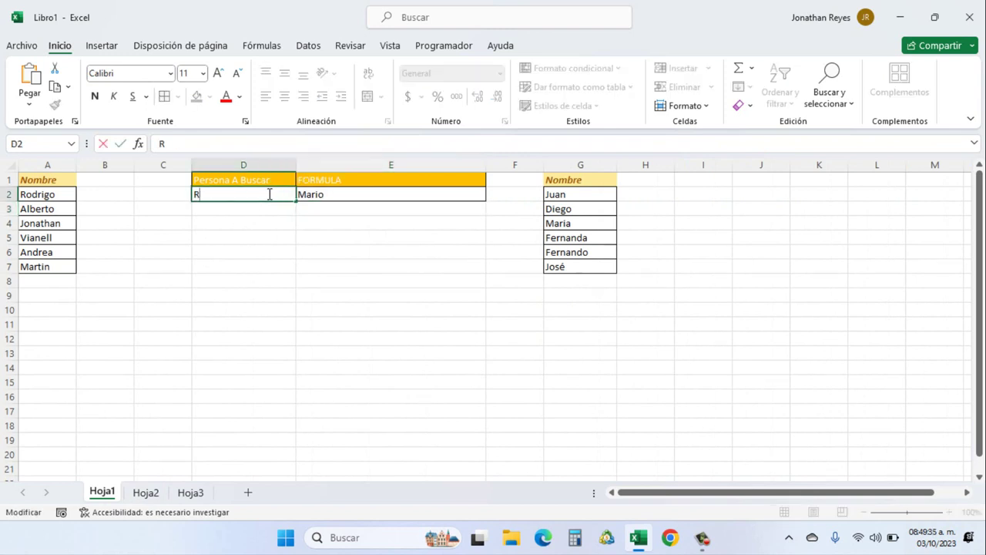
text(odriguez)
key(Return)
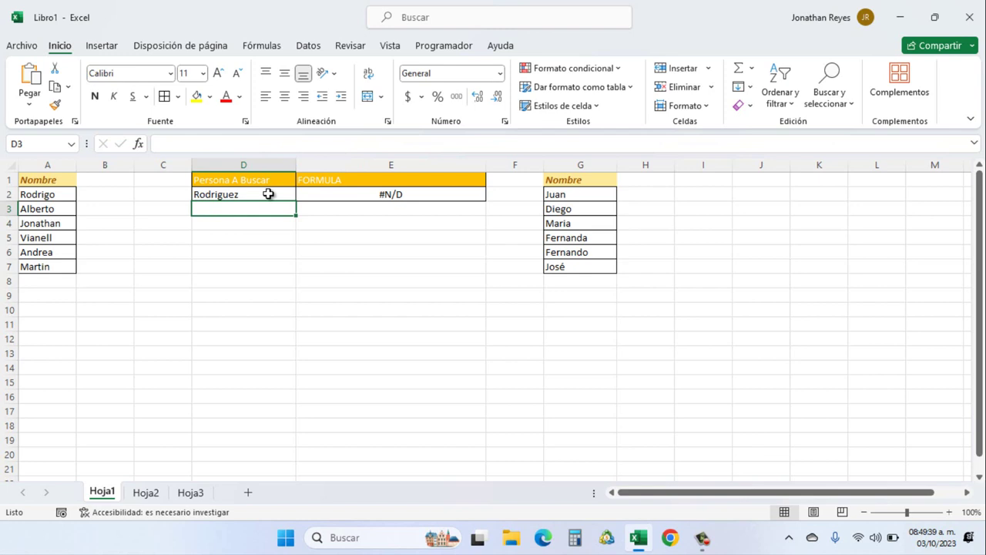
click(359, 195)
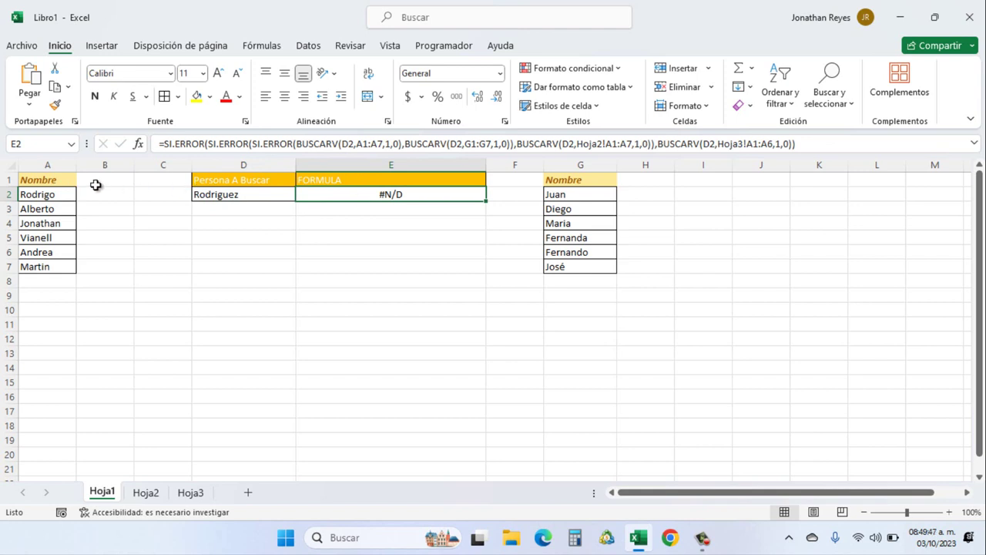
Select the name lists on Hoja1, Hoja2 and Hoja3 to confirm Rodriguez is absent.
drag(48, 183, 40, 267)
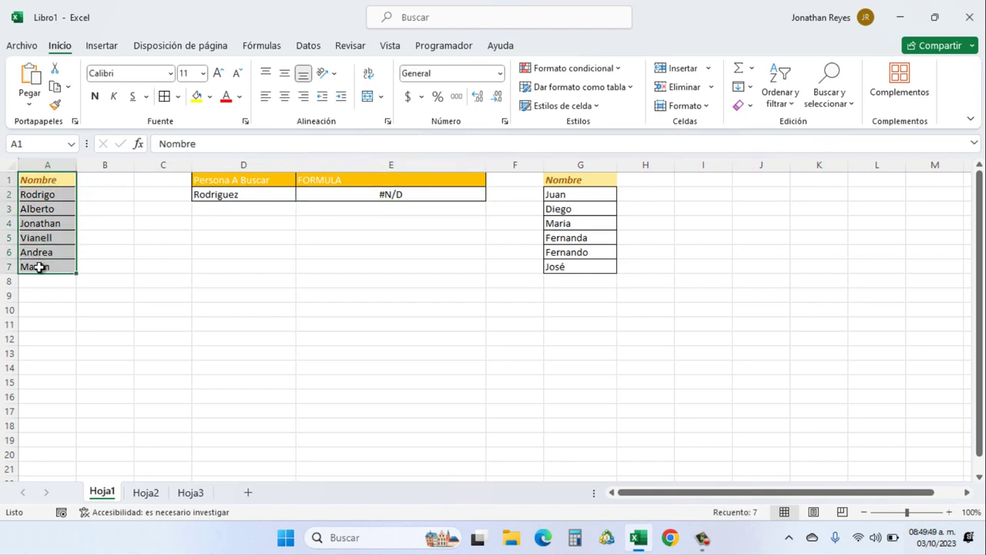
click(168, 255)
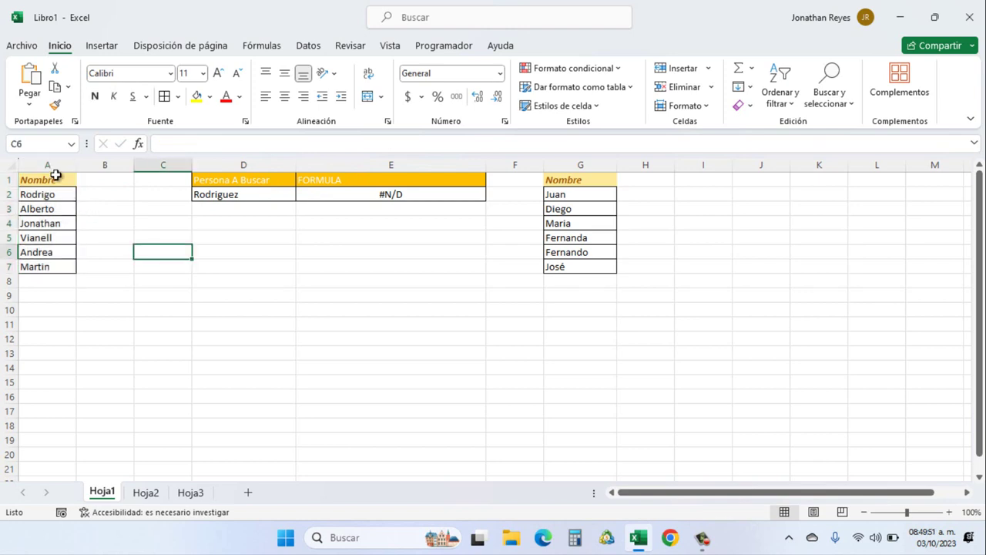
drag(54, 179, 44, 267)
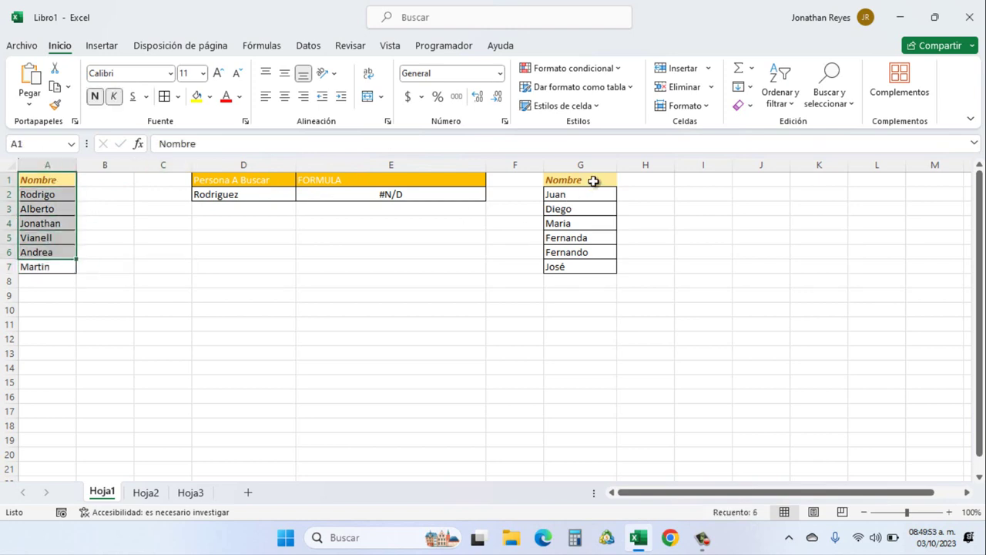
drag(592, 183, 565, 274)
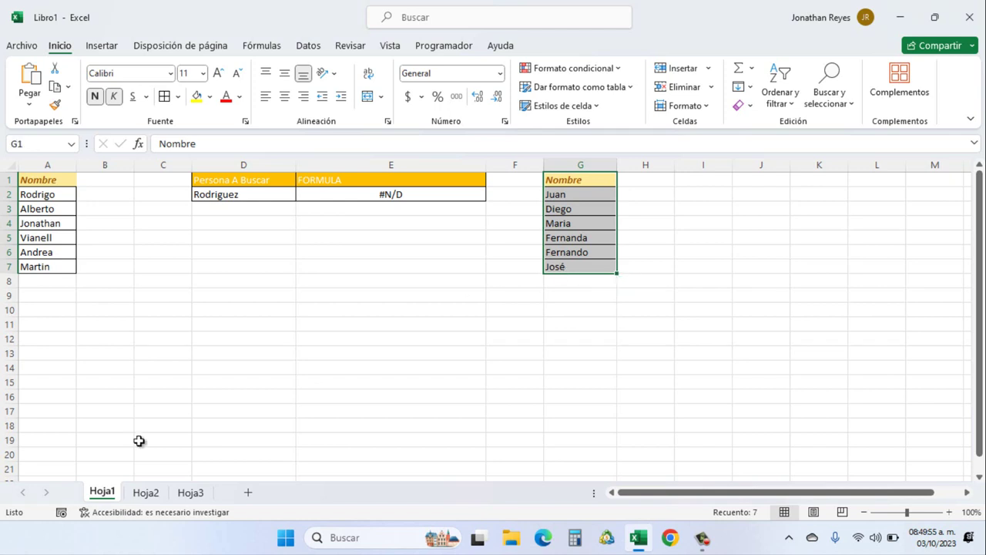
click(137, 493)
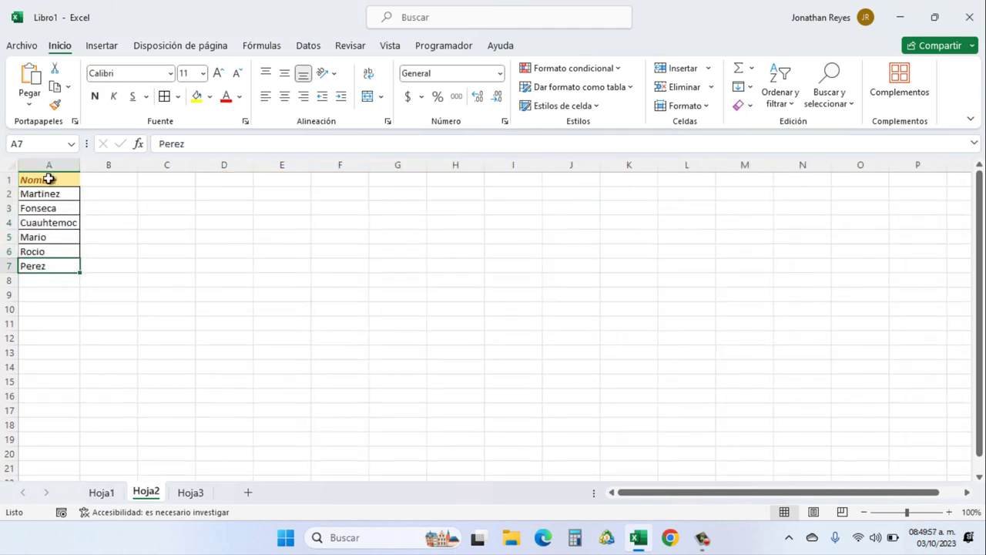
drag(48, 179, 54, 280)
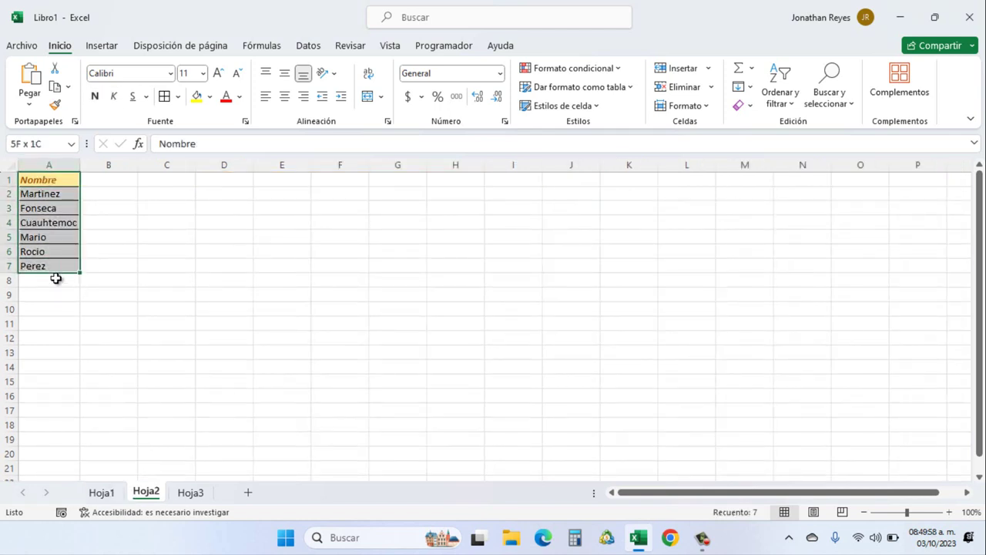
click(191, 492)
click(62, 183)
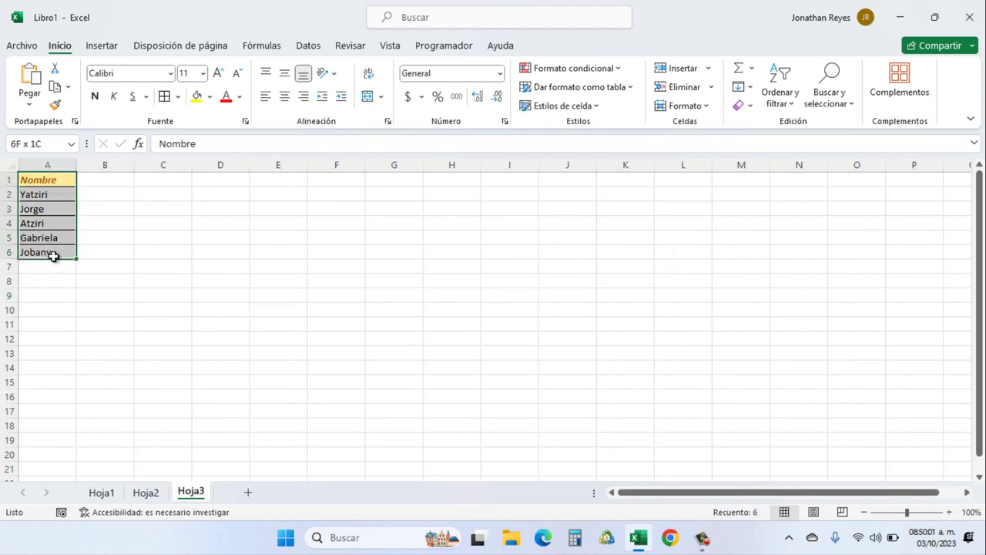
drag(61, 184, 51, 281)
click(101, 492)
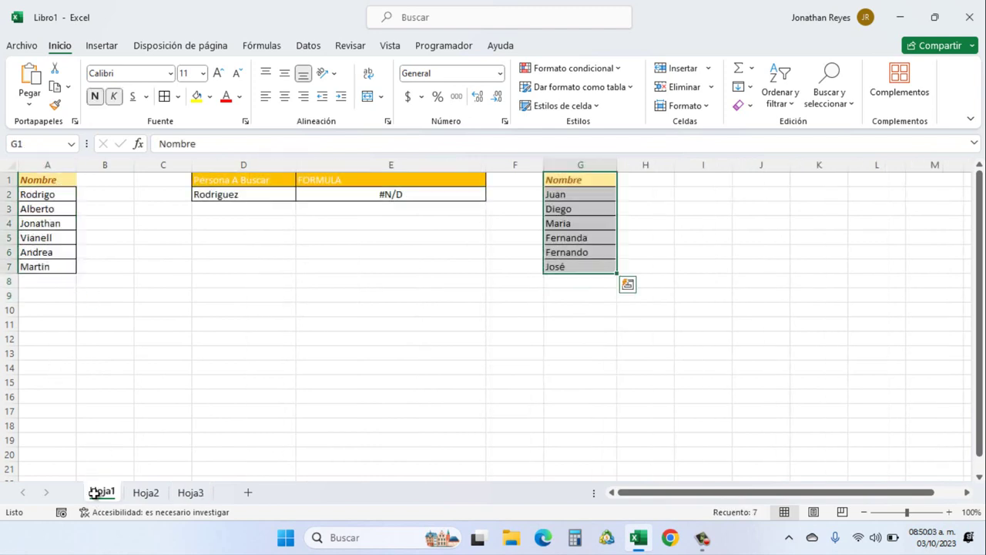
Wrap E2's formula in SI.ERROR with fallback "LA PERSONA QUE ESTAS BUSCANDO NO SE ENCUENTRA EN LA BASE DE DATOS".
double_click(418, 195)
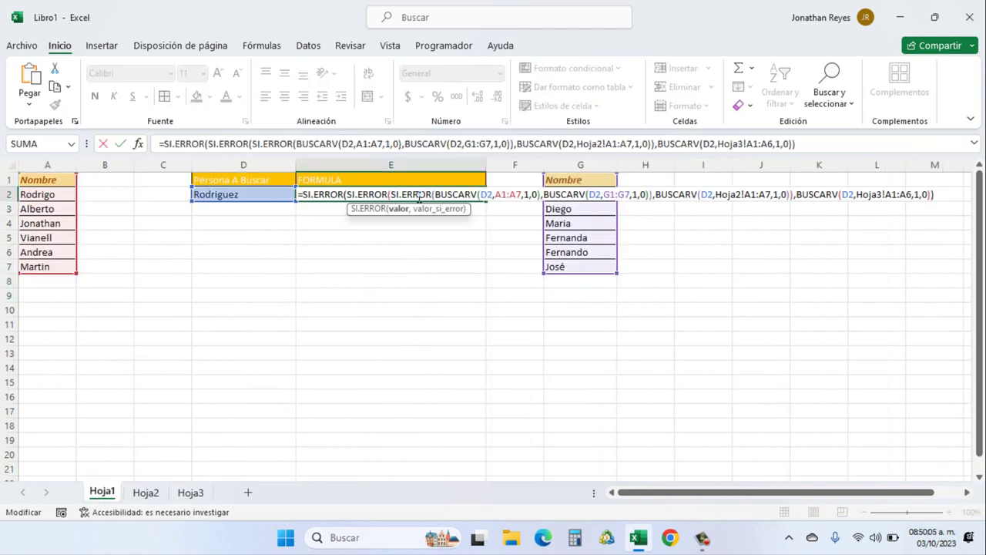
key(Return)
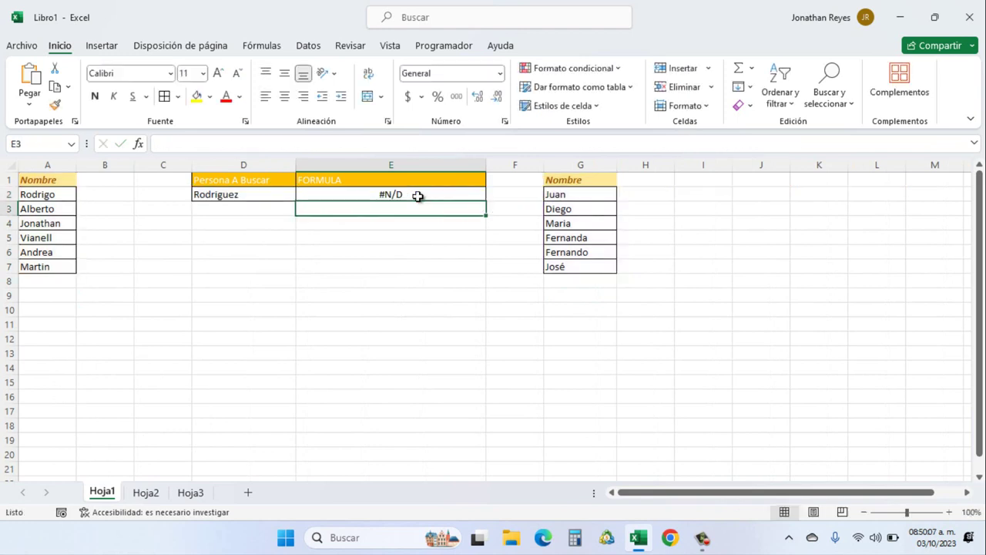
click(417, 196)
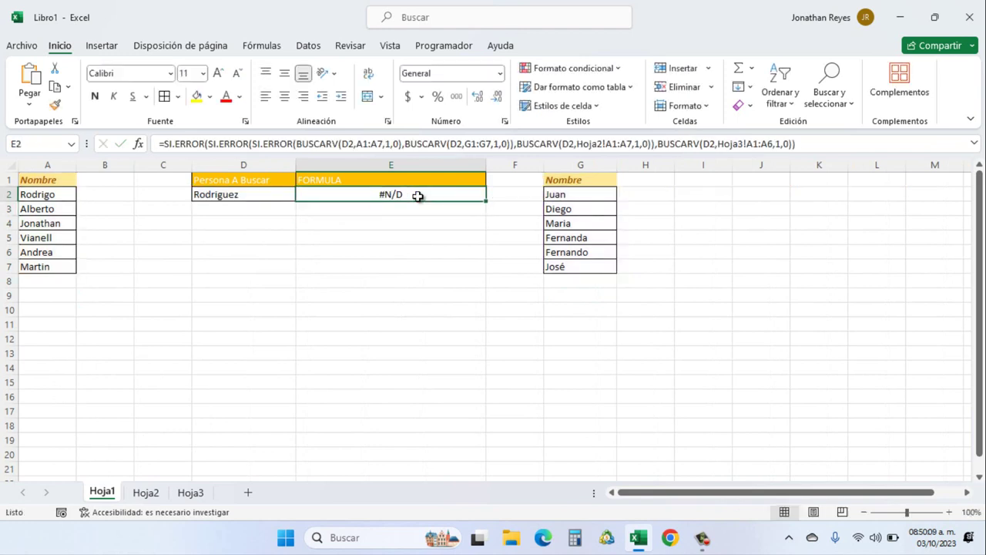
double_click(417, 196)
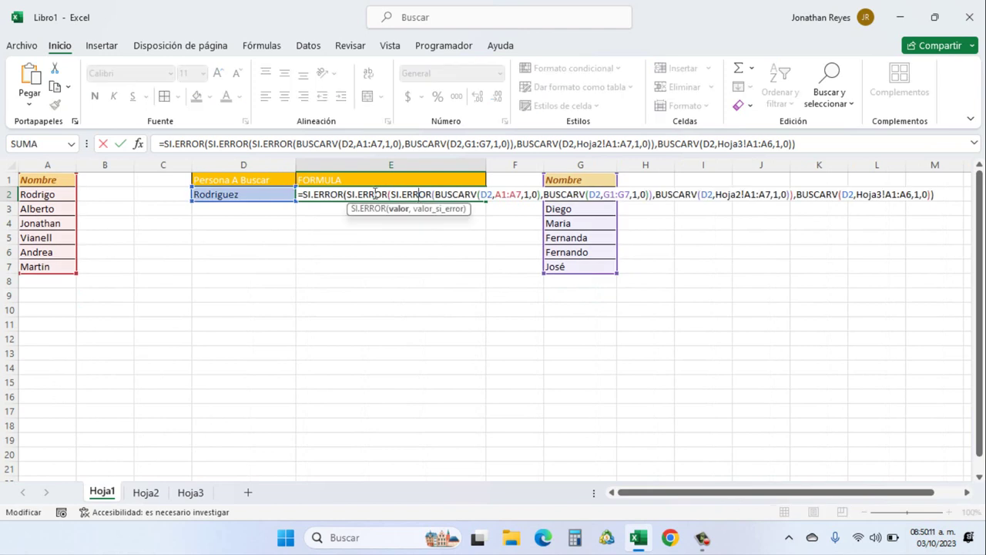
click(302, 195)
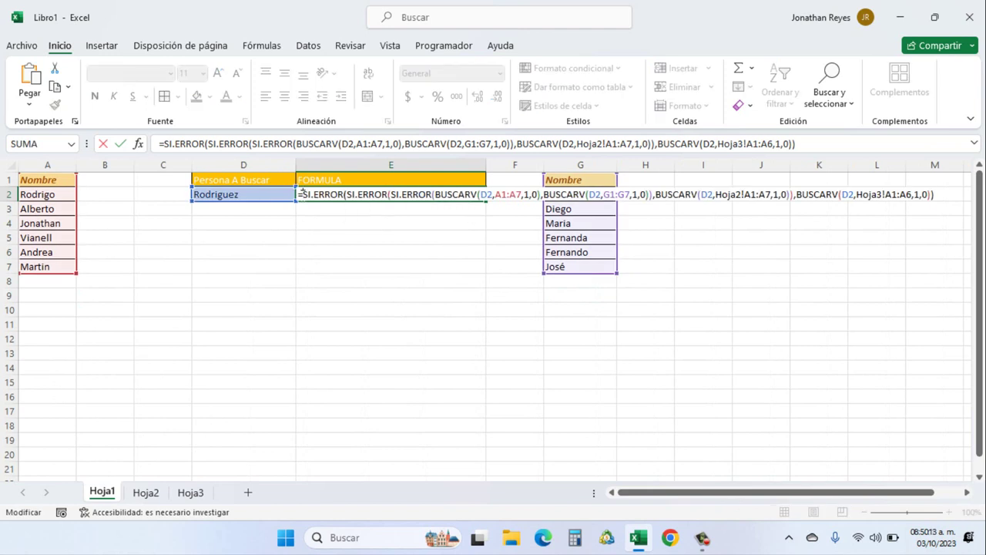
text(si,)
key(BackSpace)
text(.er)
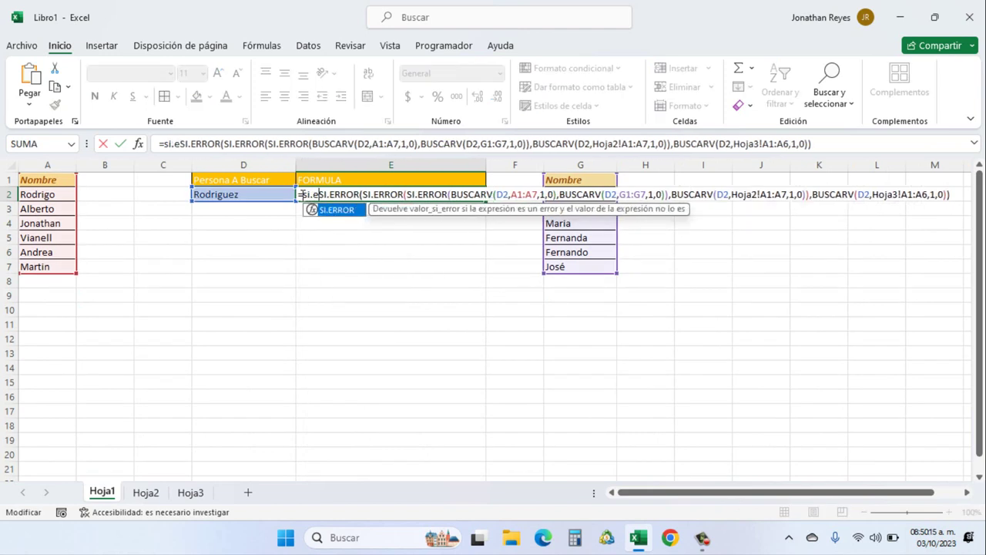
text(ror)
key(Tab)
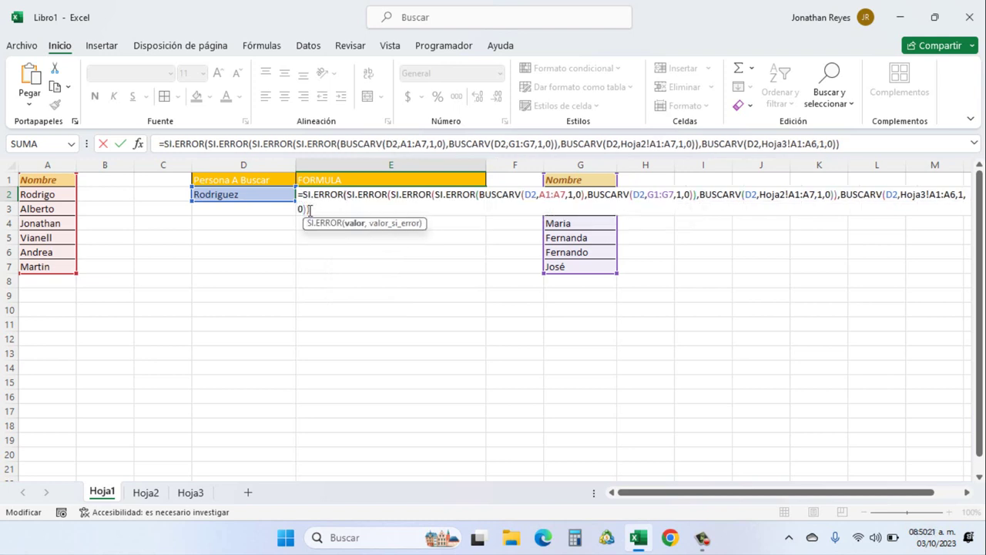
text(,")
text(LA)
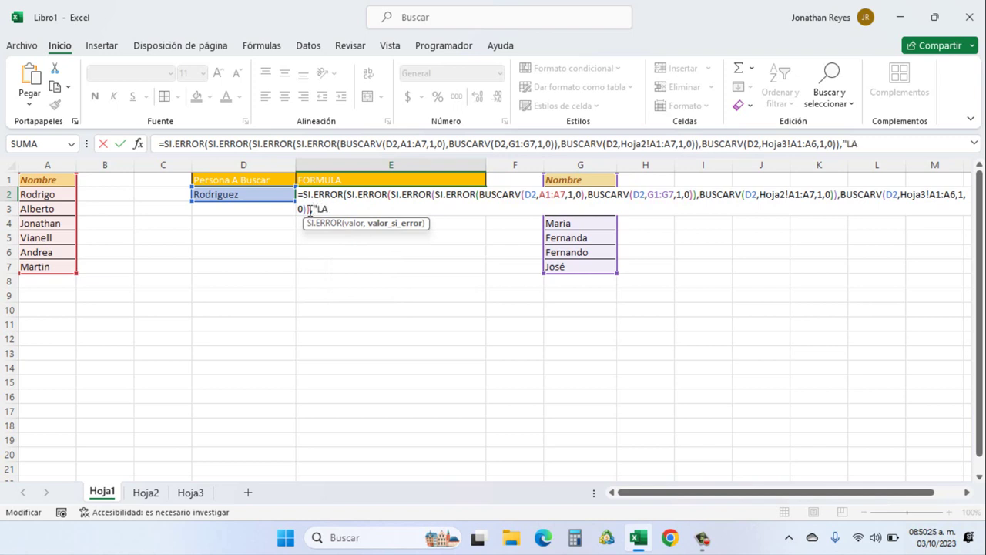
text( PERSONA QUE E)
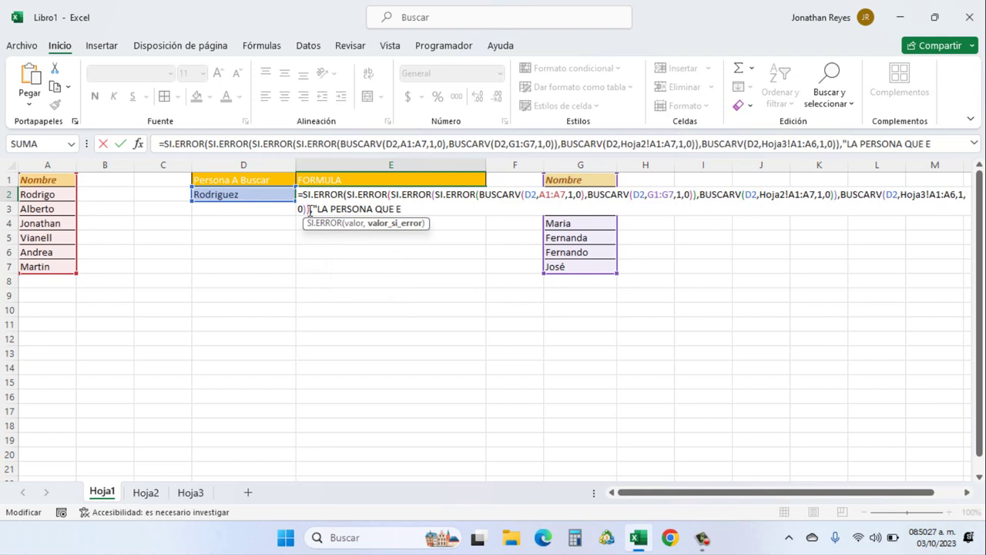
text(STAS BUSCANDO)
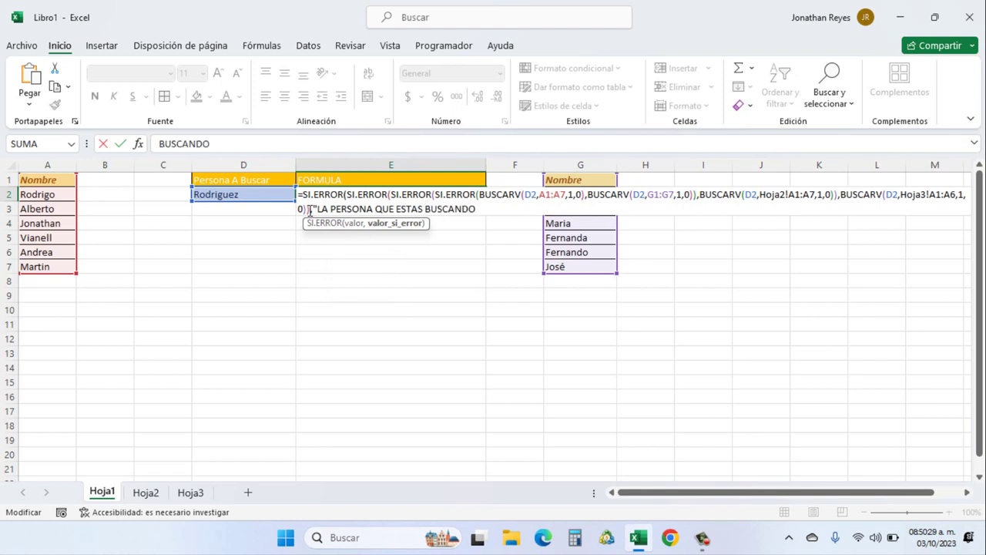
text( NO SE ENCUE)
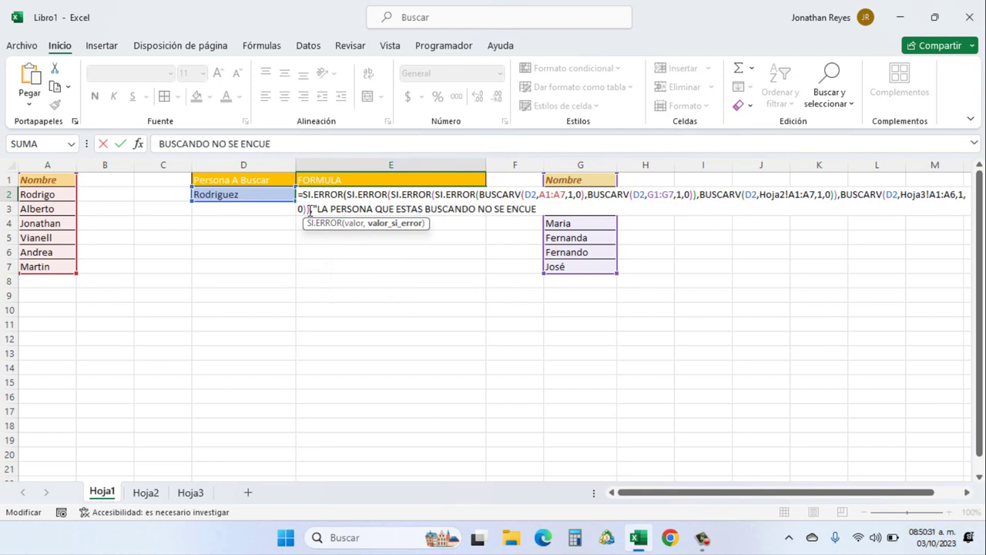
text(NTRA EN LA)
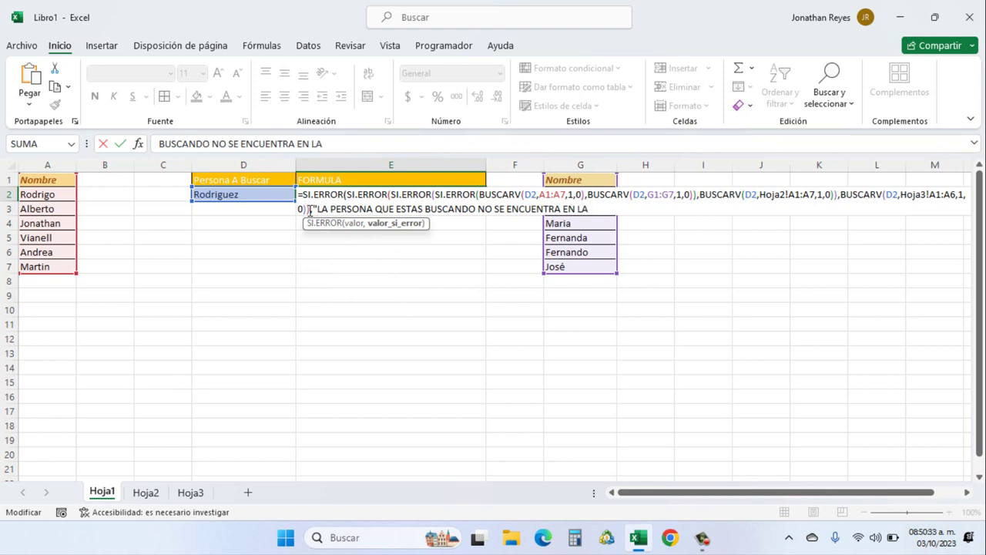
text( BASE DE DATO)
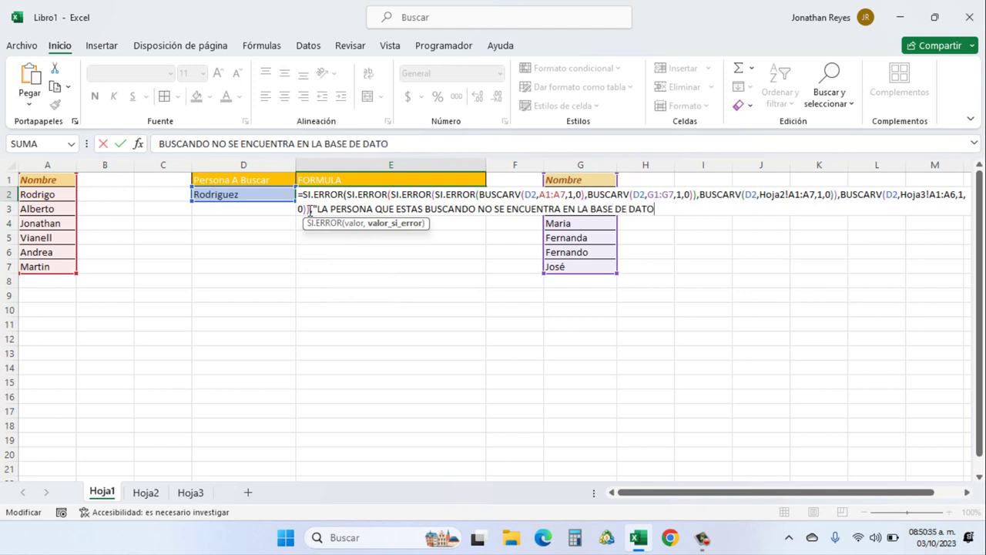
text(S")
key(Return)
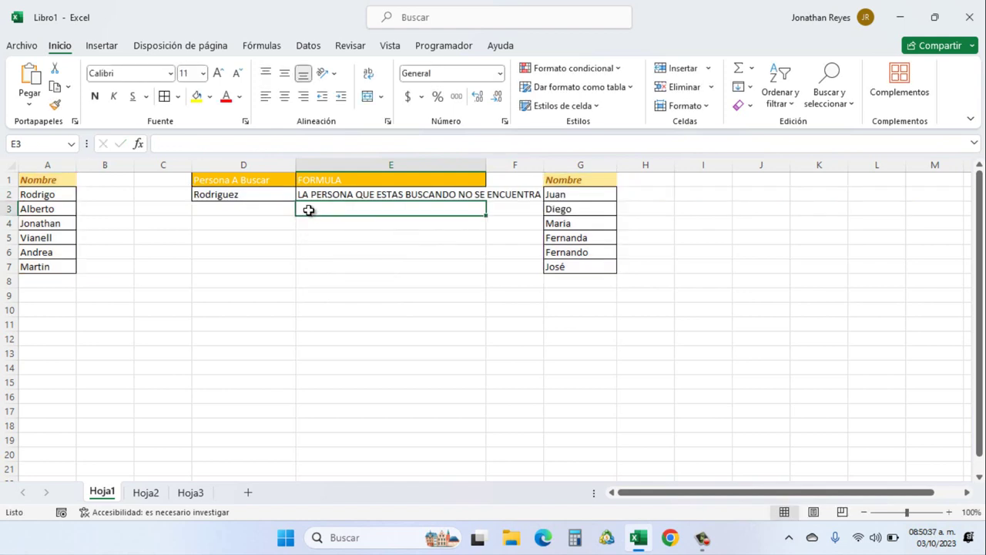
Autofit column E so E2's full not-found message fits.
double_click(486, 165)
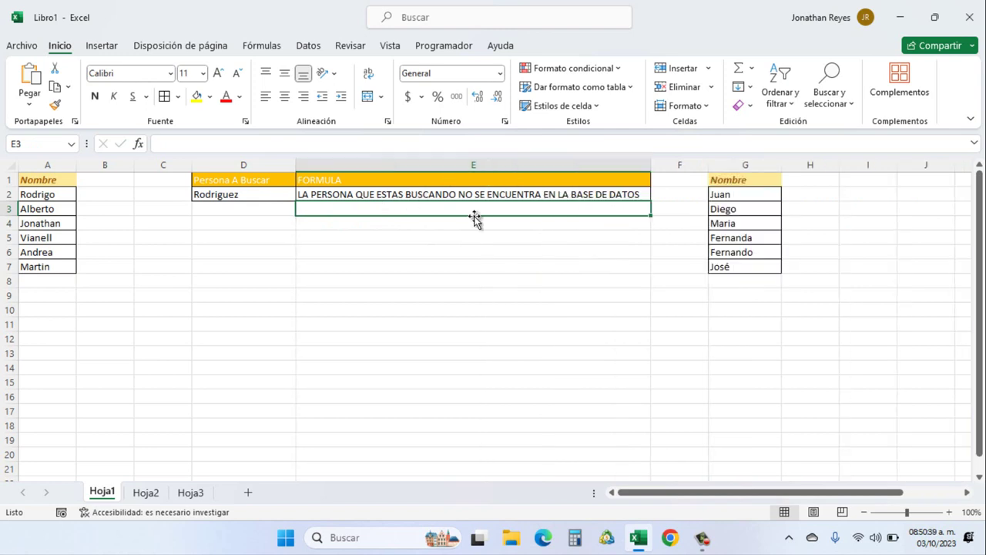
click(458, 279)
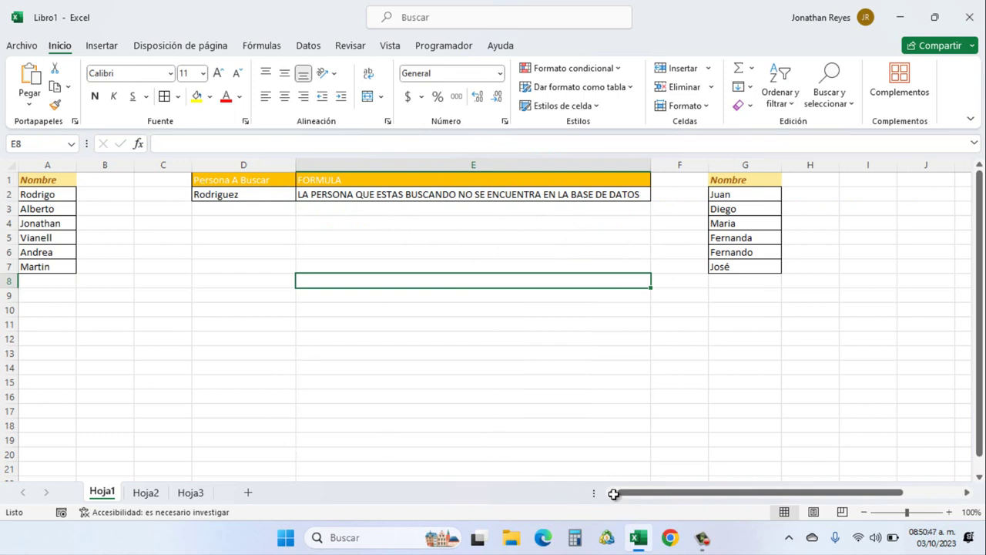
click(403, 379)
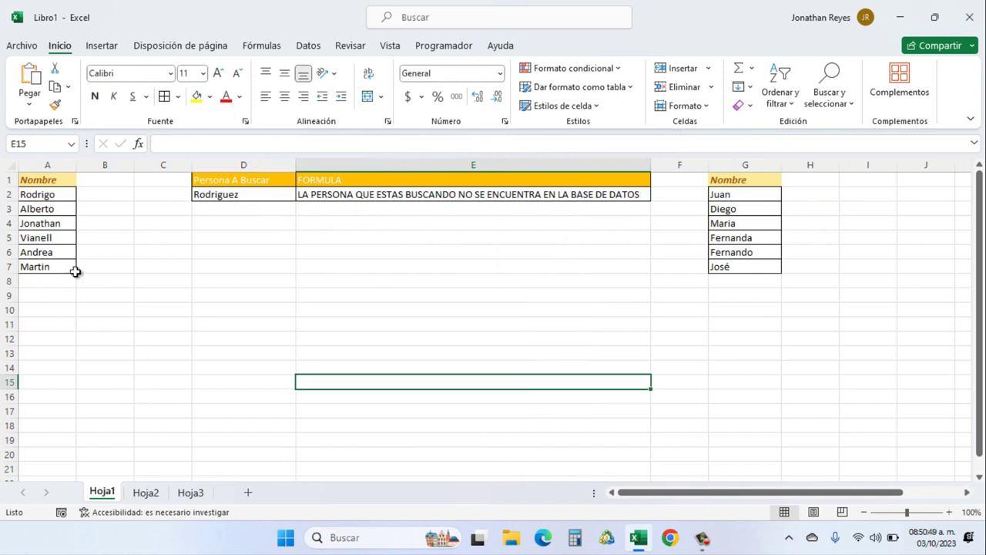
Select the name lists in columns A and G on Hoja1, then on Hoja2 and Hoja3, returning to Hoja1.
drag(48, 179, 40, 309)
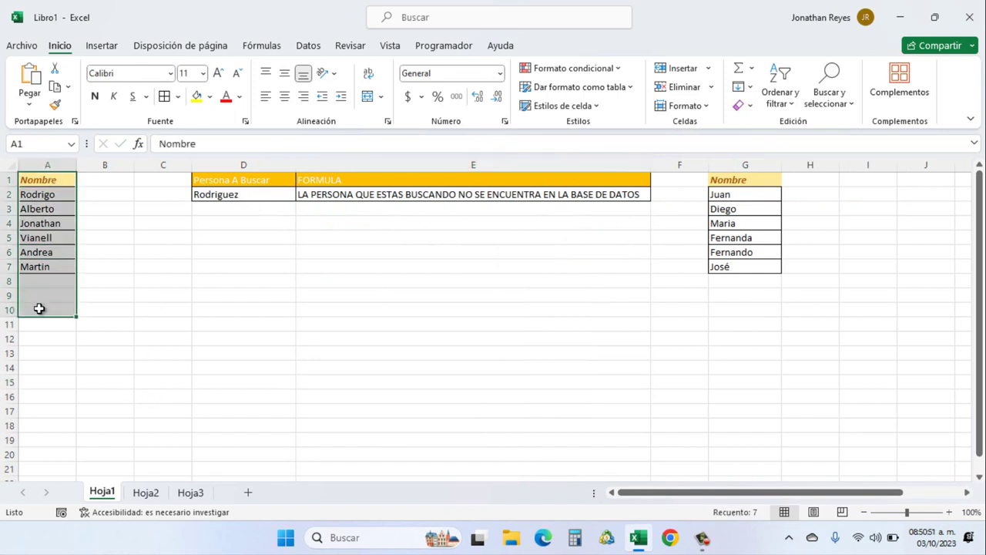
drag(757, 180, 740, 301)
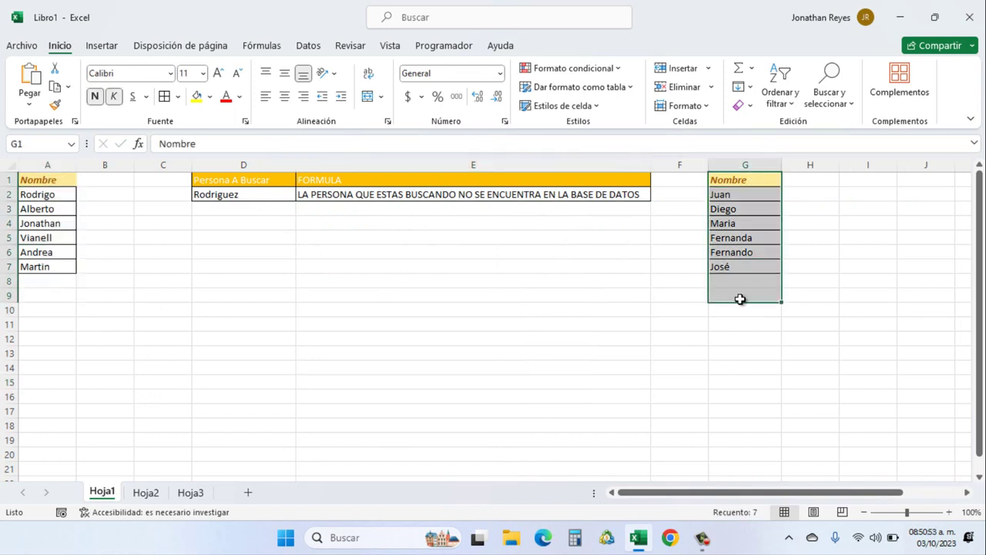
click(146, 492)
drag(57, 184, 48, 307)
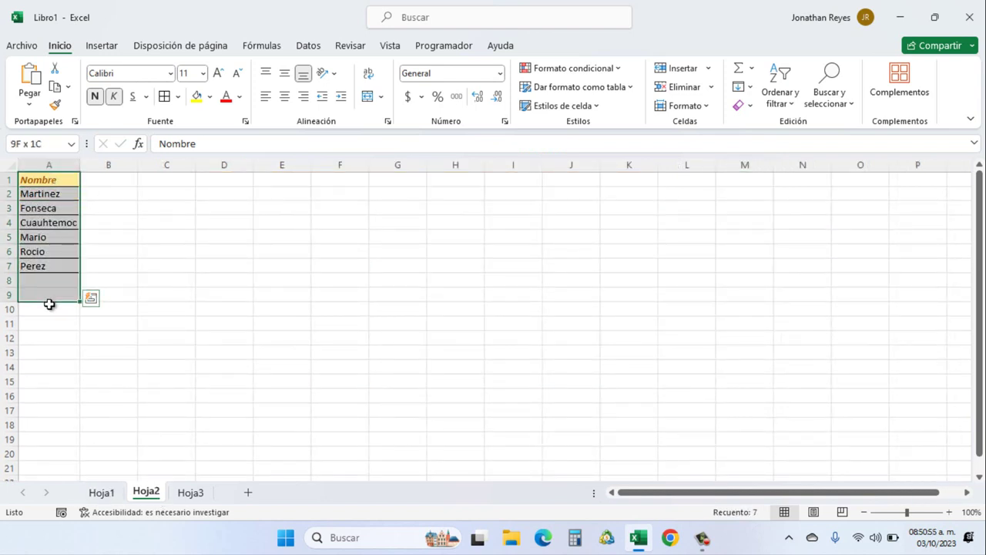
click(189, 494)
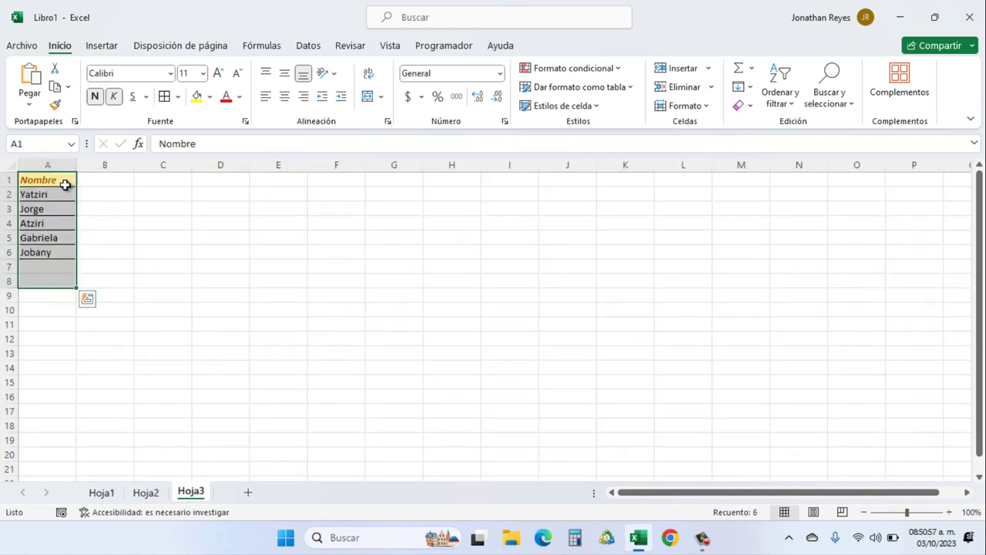
drag(60, 182, 52, 328)
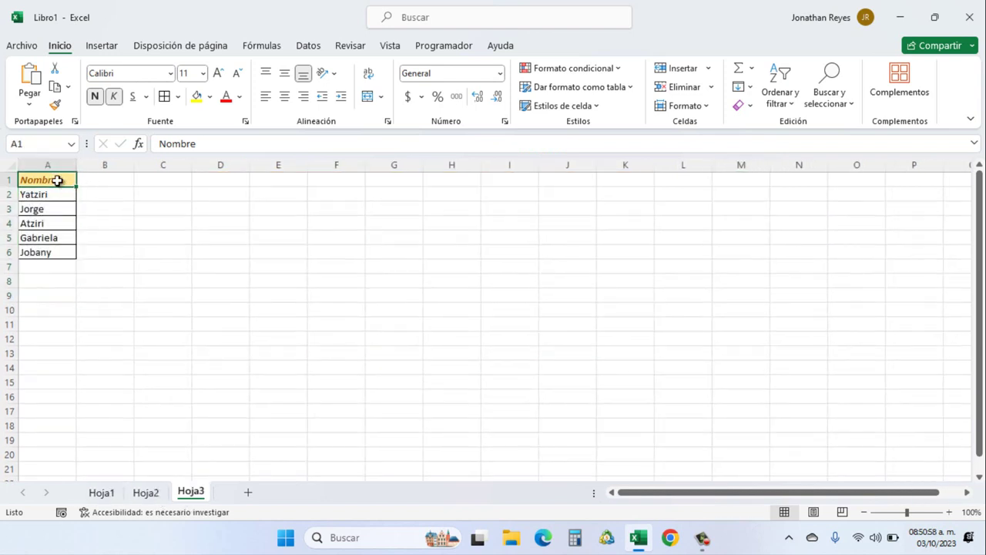
click(101, 493)
click(440, 305)
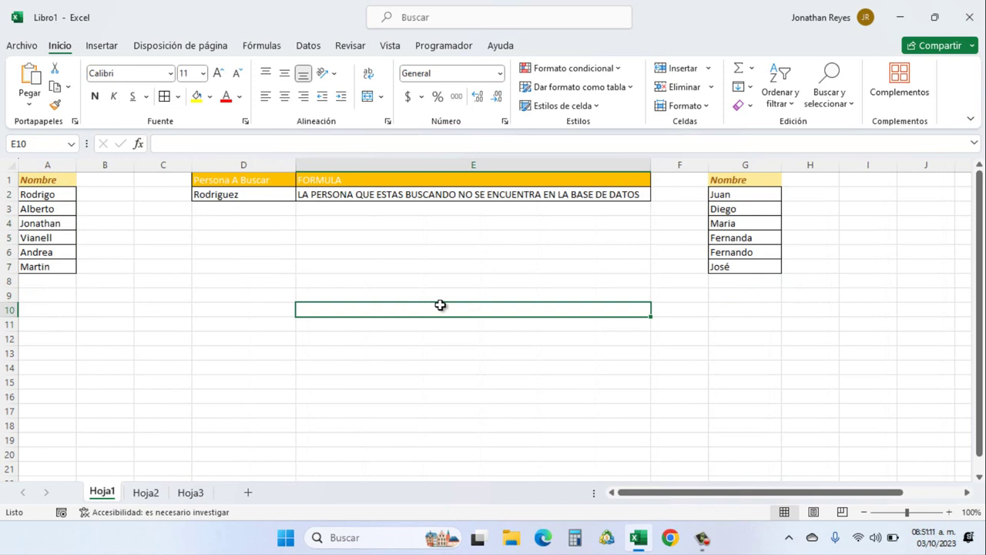
Reopen E2's formula and highlight the inner SI.ERROR function name.
double_click(516, 195)
key(Return)
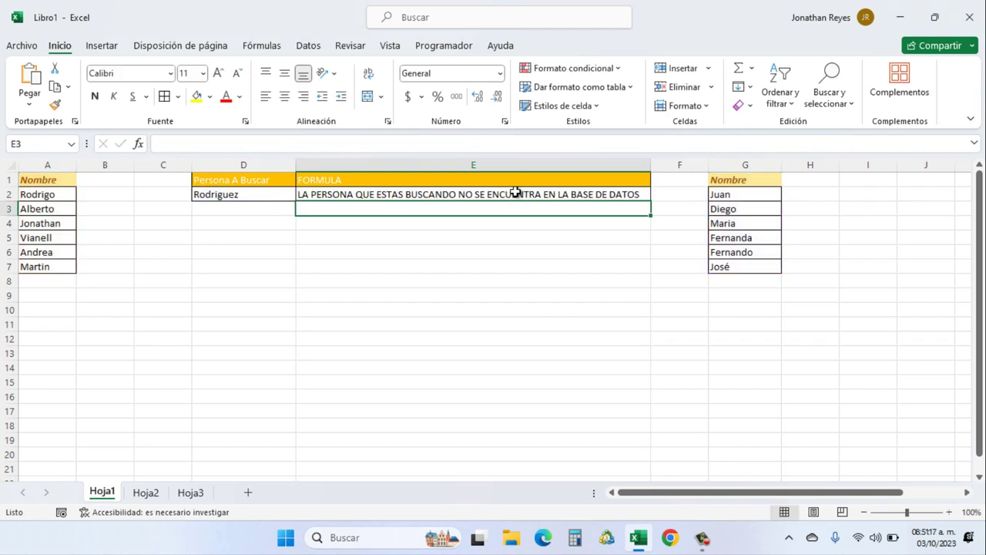
double_click(516, 193)
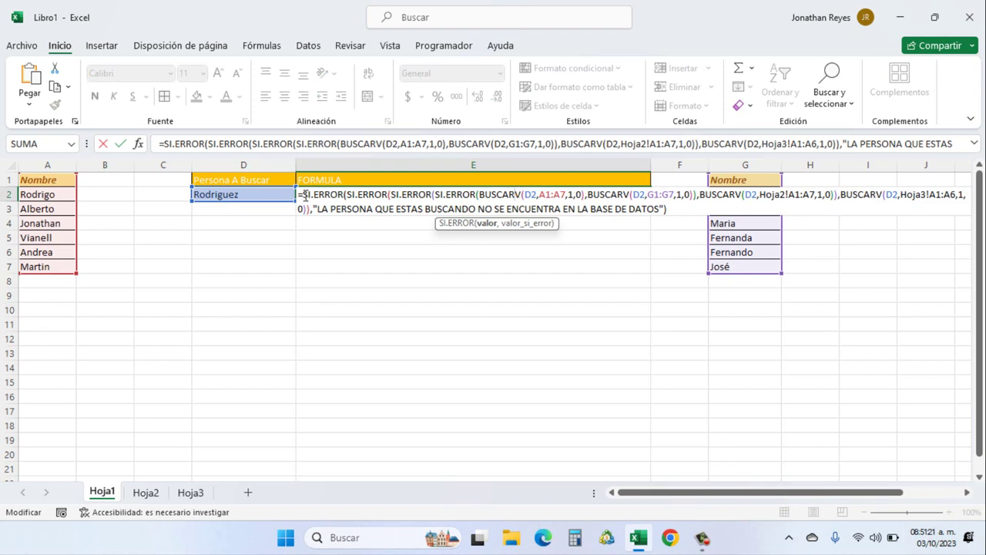
drag(344, 195, 479, 194)
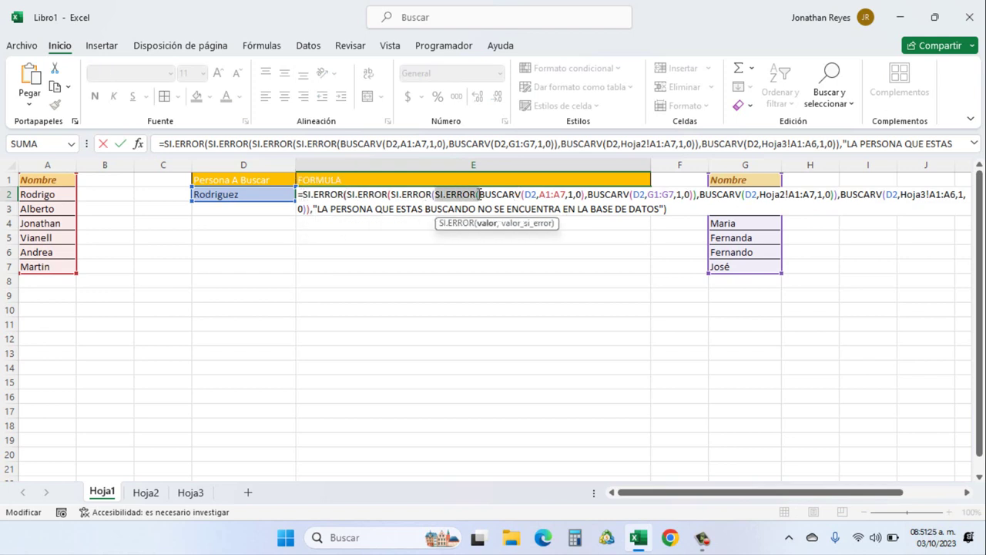